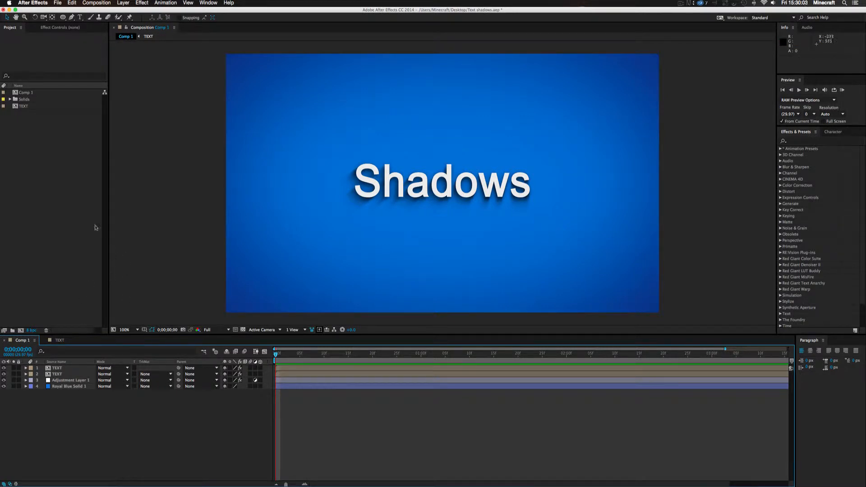
Create a new composition with the HDV/HDTV 720 29.97 preset and a duration of 0;00;04;00
{"action": "left_click", "coordinate": [96, 2]}
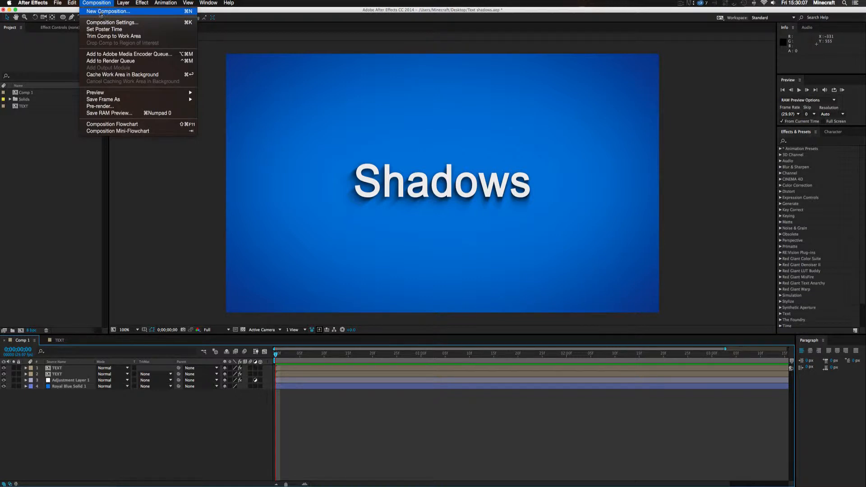
{"action": "left_click", "coordinate": [11, 201]}
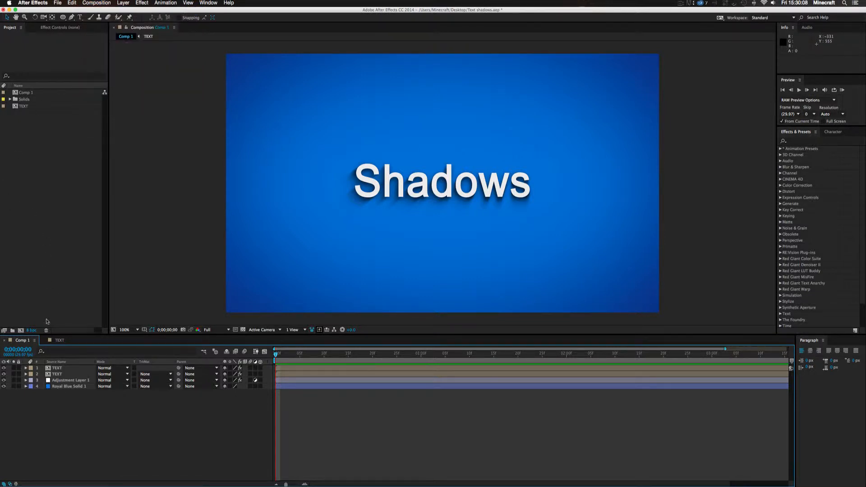
{"action": "left_click", "coordinate": [21, 331]}
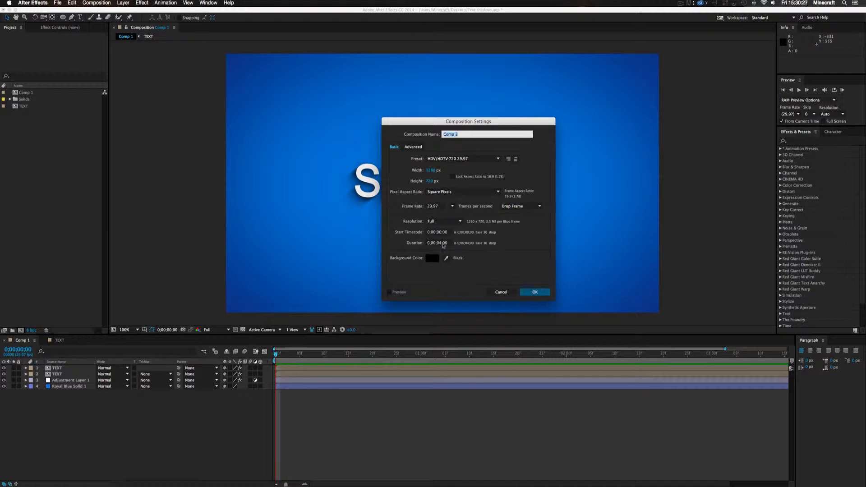
{"action": "left_click", "coordinate": [441, 244]}
{"action": "left_click", "coordinate": [468, 256]}
{"action": "left_click", "coordinate": [535, 293]}
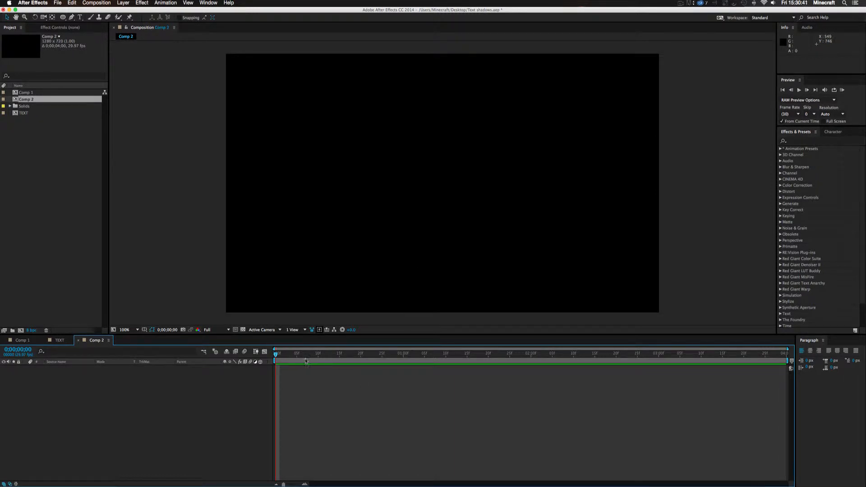
{"action": "left_click_drag", "start_coordinate": [279, 354], "coordinate": [323, 359]}
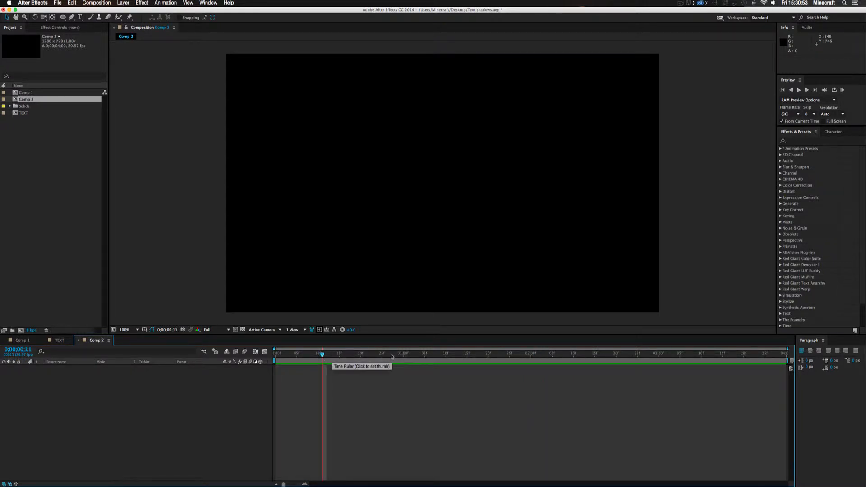
{"action": "left_click", "coordinate": [275, 355]}
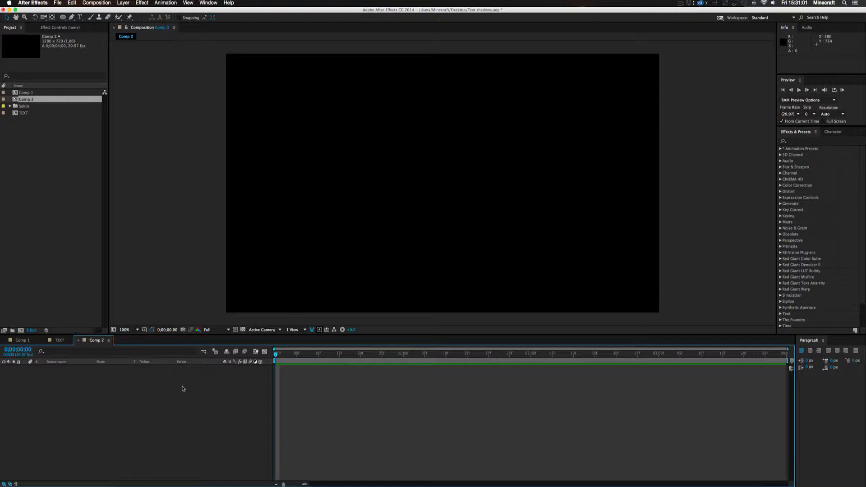
{"action": "right_click", "coordinate": [352, 393]}
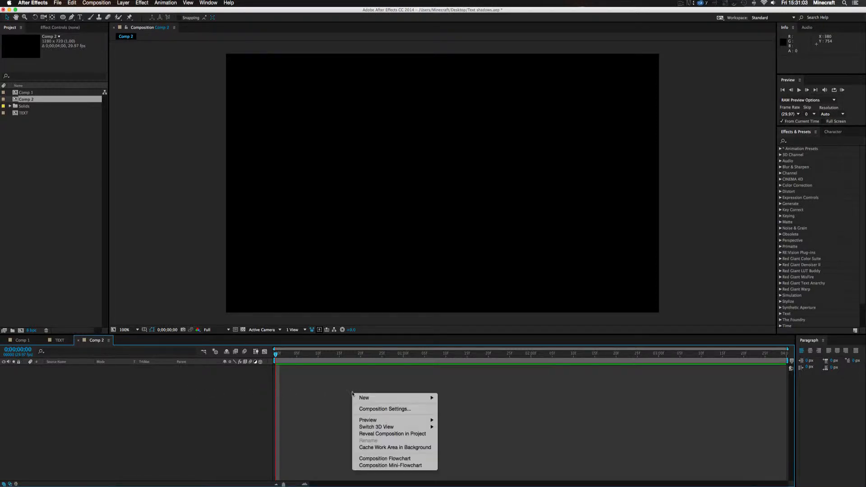
{"action": "mouse_move", "coordinate": [367, 400]}
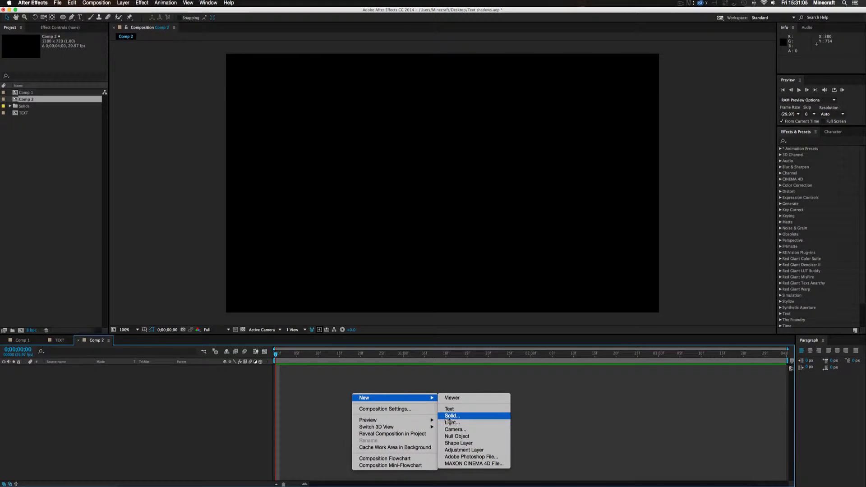
{"action": "left_click", "coordinate": [322, 394]}
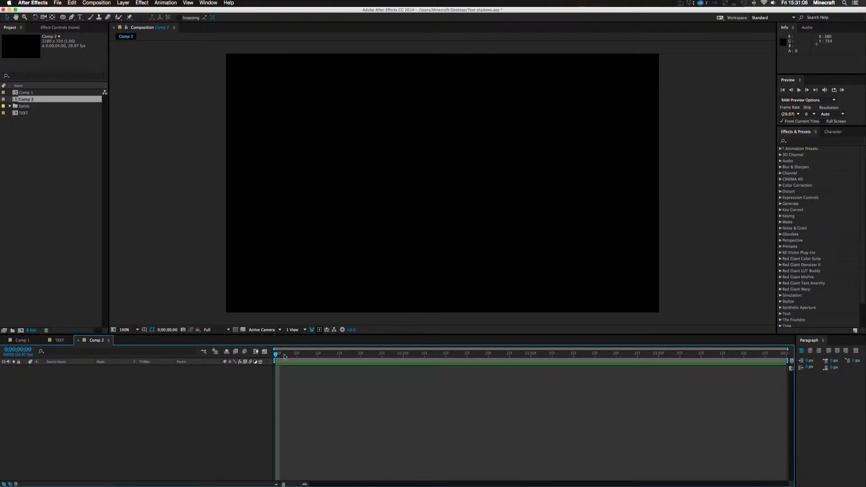
Add a new solid layer in blue 1072D6, sized to match the composition
{"action": "left_click", "coordinate": [123, 3]}
{"action": "mouse_move", "coordinate": [126, 12]}
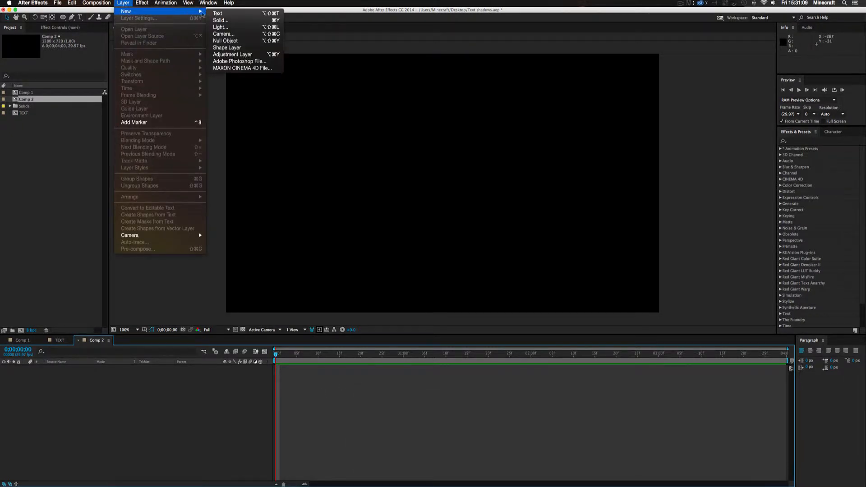
{"action": "left_click", "coordinate": [219, 21]}
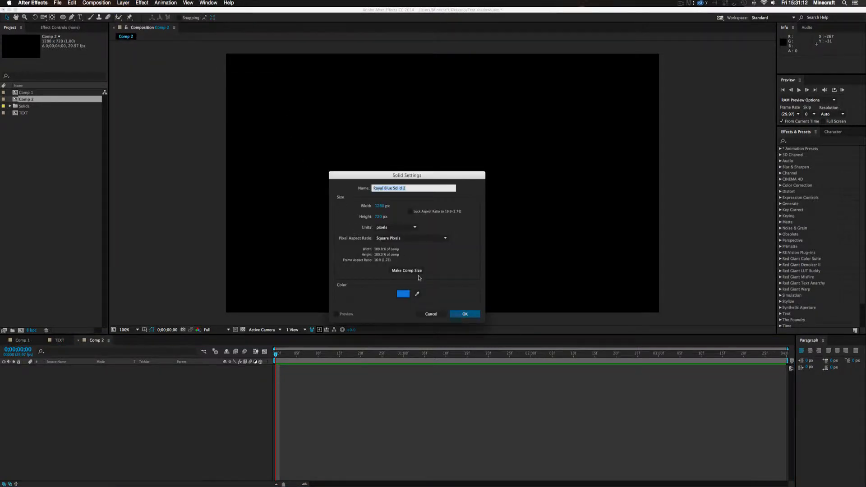
{"action": "left_click", "coordinate": [403, 293]}
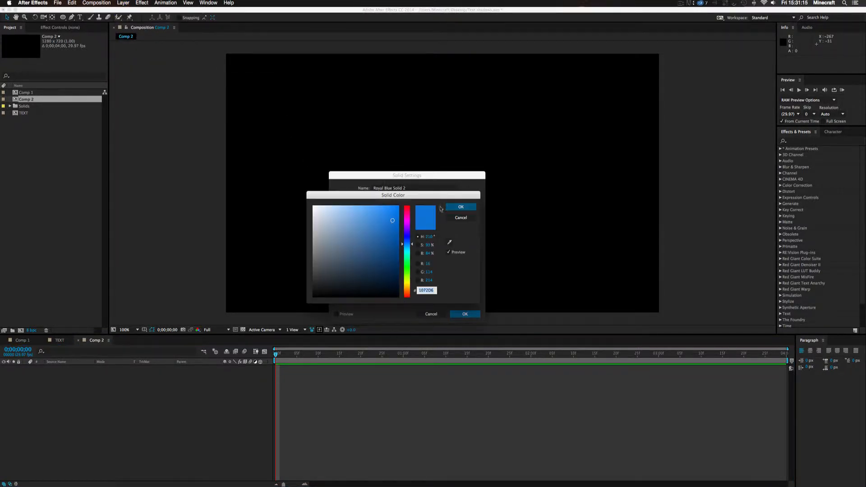
{"action": "left_click", "coordinate": [460, 208]}
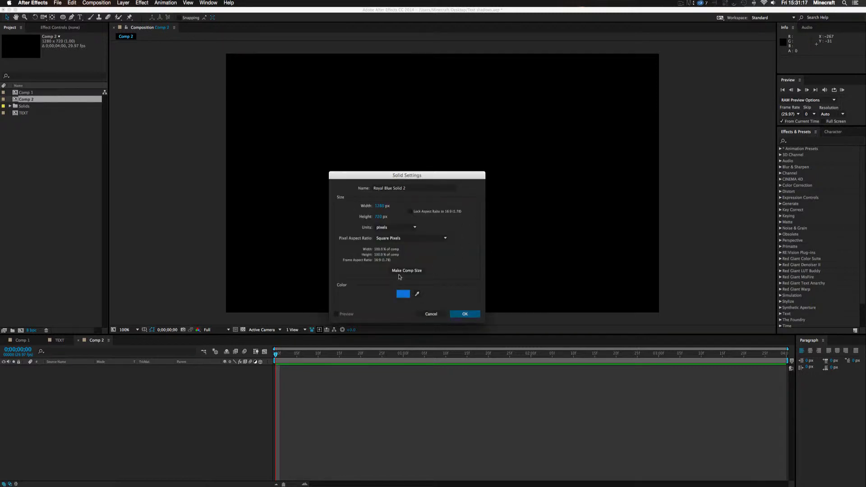
{"action": "left_click", "coordinate": [405, 269]}
{"action": "left_click", "coordinate": [462, 316]}
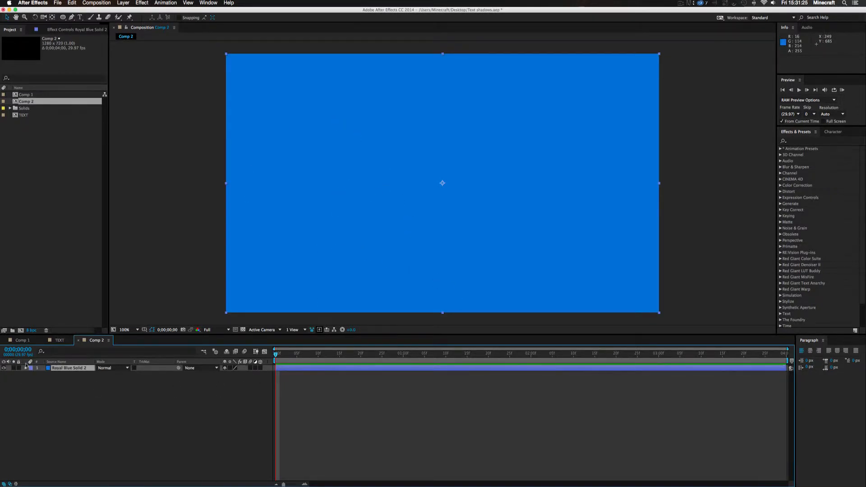
Toggle the blue solid's visibility off and on to check what it contributes to the frame
{"action": "left_click", "coordinate": [4, 368]}
{"action": "left_click", "coordinate": [4, 368]}
{"action": "left_click", "coordinate": [3, 368]}
{"action": "left_click", "coordinate": [4, 368]}
Add a new adjustment layer above the blue solid
{"action": "right_click", "coordinate": [172, 412]}
{"action": "mouse_move", "coordinate": [183, 412]}
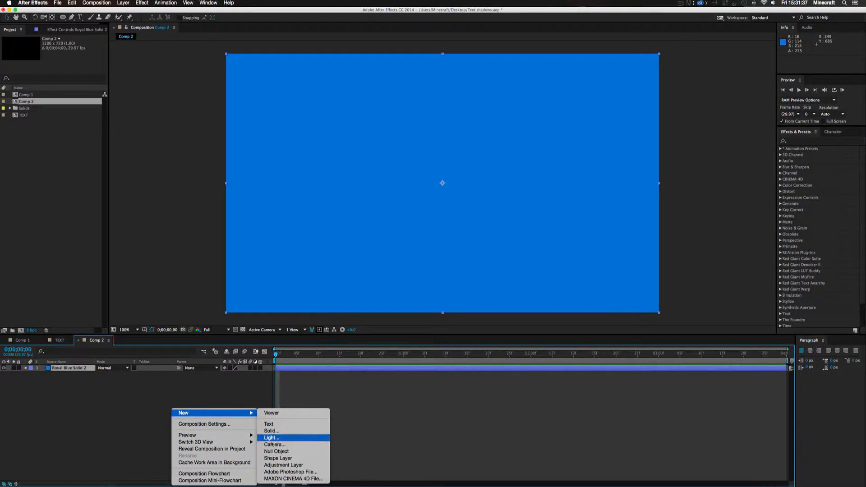
{"action": "left_click", "coordinate": [283, 465]}
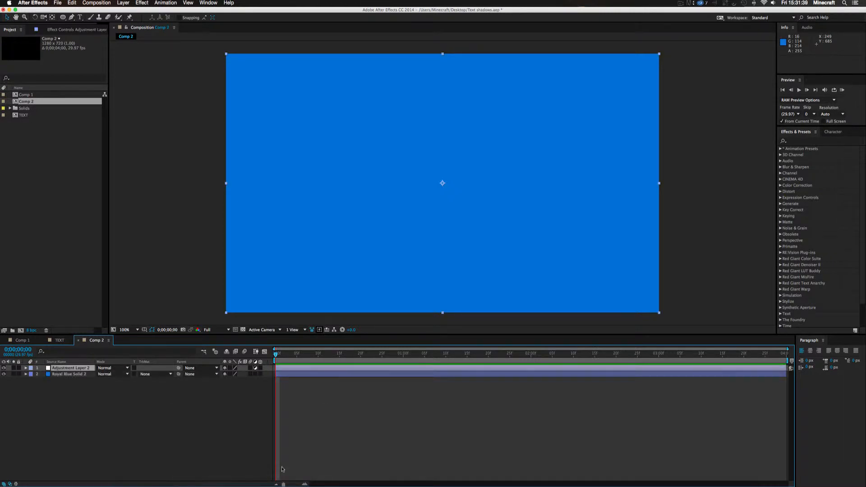
{"action": "left_click", "coordinate": [80, 369]}
Apply the Curves effect to the adjustment layer and pull the middle of the RGB curve down to darken the blue
{"action": "left_click", "coordinate": [63, 368]}
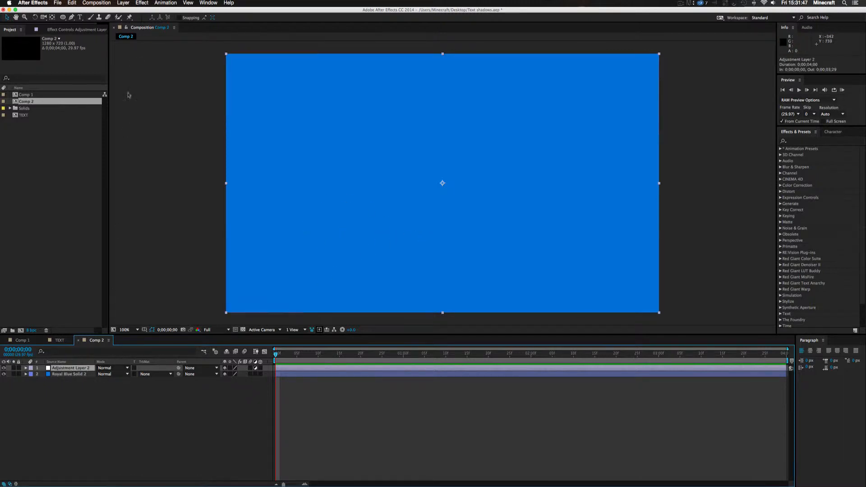
{"action": "left_click", "coordinate": [146, 3]}
{"action": "mouse_move", "coordinate": [157, 68]}
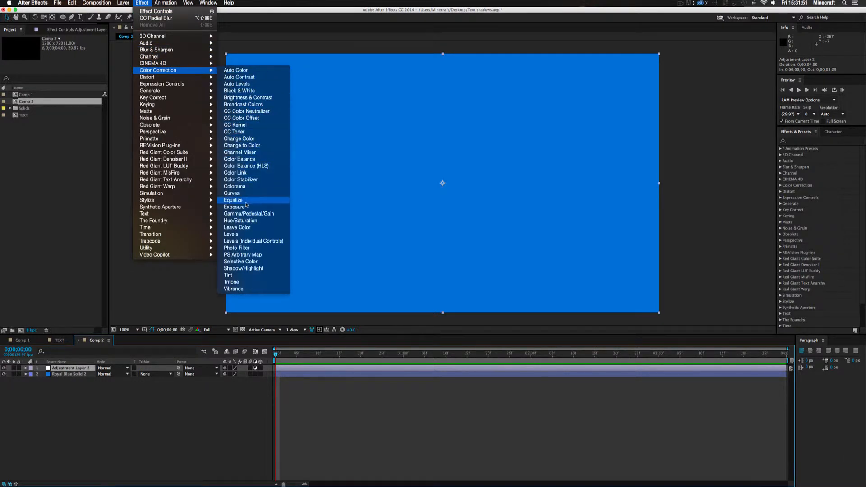
{"action": "left_click", "coordinate": [240, 193]}
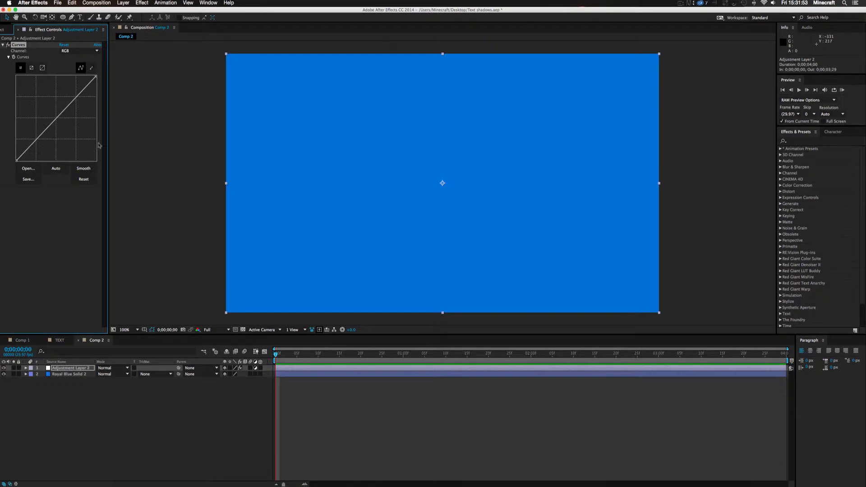
{"action": "left_click_drag", "start_coordinate": [54, 121], "coordinate": [69, 135]}
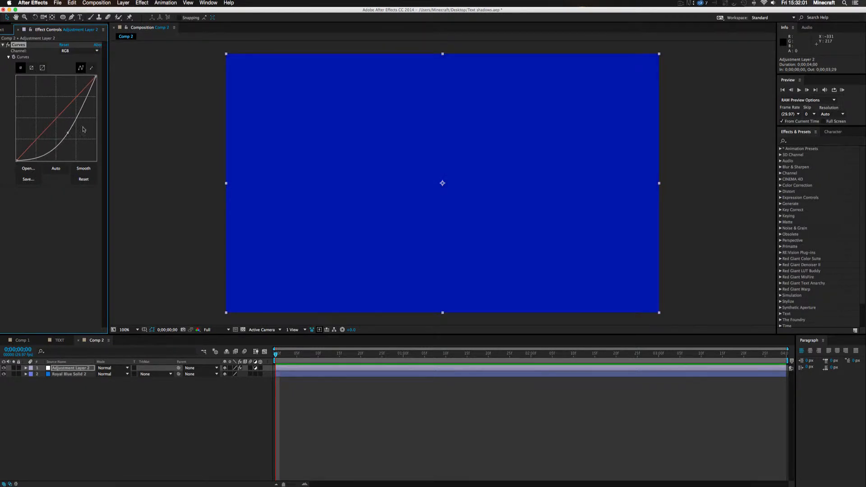
{"action": "left_click", "coordinate": [110, 389]}
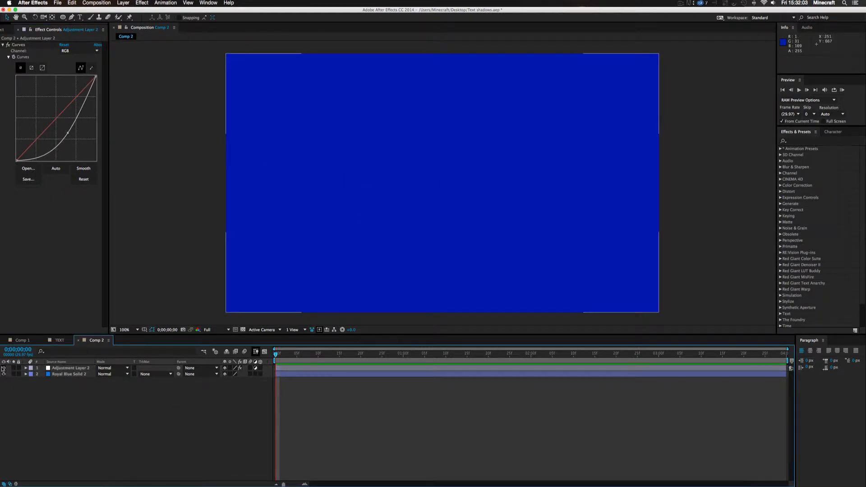
Compare the background with the adjustment layer off and on, and check it against the finished Comp 1
{"action": "left_click", "coordinate": [4, 368]}
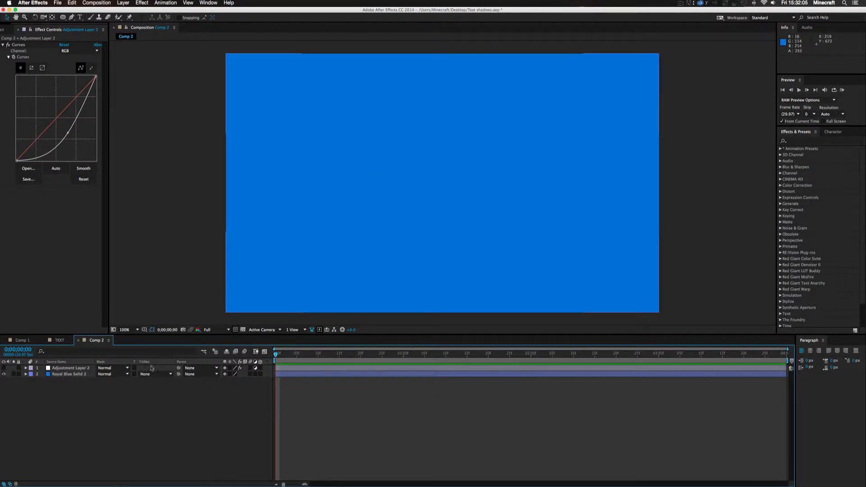
{"action": "left_click", "coordinate": [4, 368]}
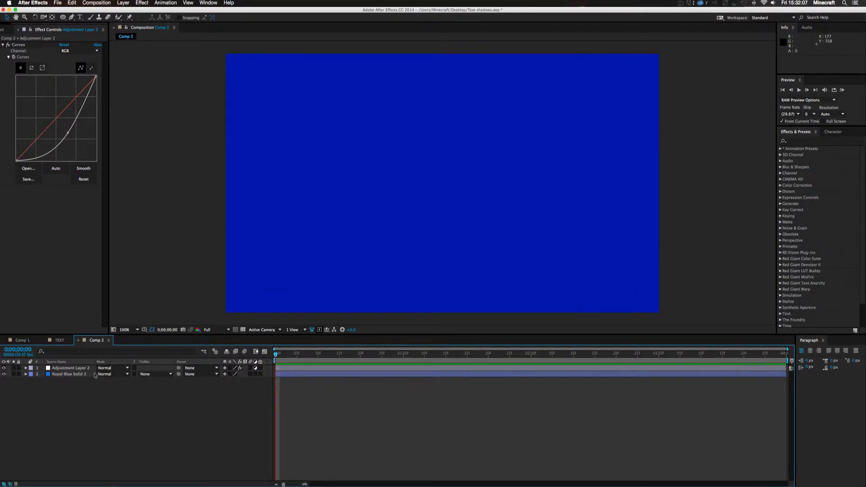
{"action": "left_click", "coordinate": [22, 341]}
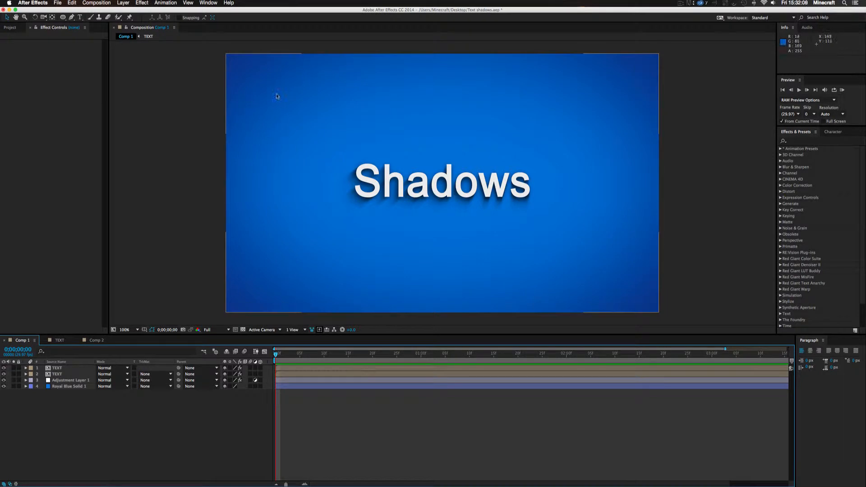
{"action": "left_click", "coordinate": [95, 341]}
Draw an elliptical mask on the adjustment layer from the frame's centre outward, slightly wider and taller than the frame
{"action": "left_click", "coordinate": [66, 368]}
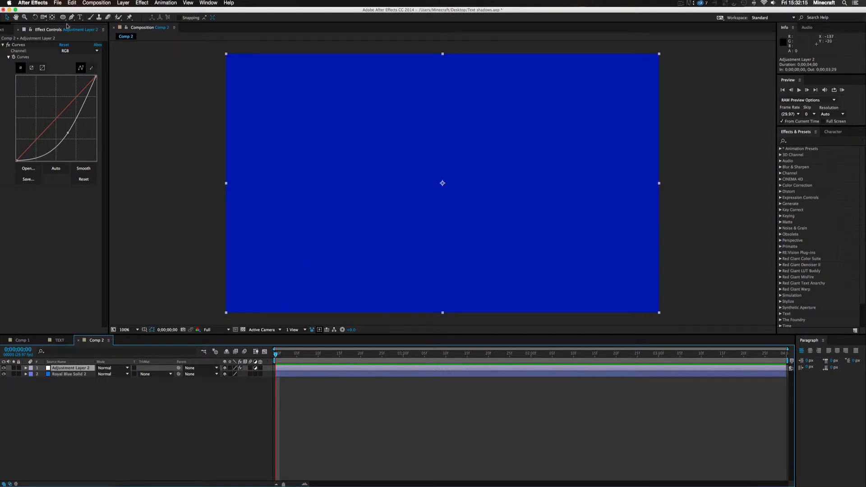
{"action": "left_click_drag", "start_coordinate": [63, 19], "coordinate": [88, 15]}
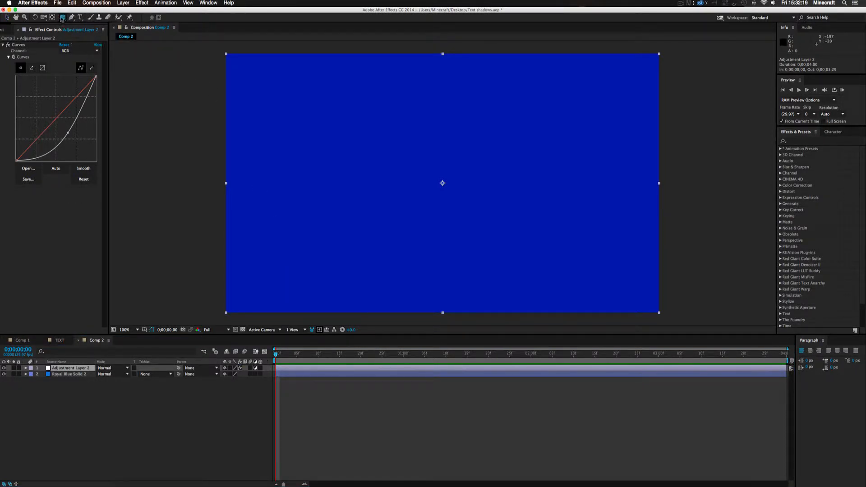
{"action": "left_click_drag", "start_coordinate": [63, 18], "coordinate": [88, 35]}
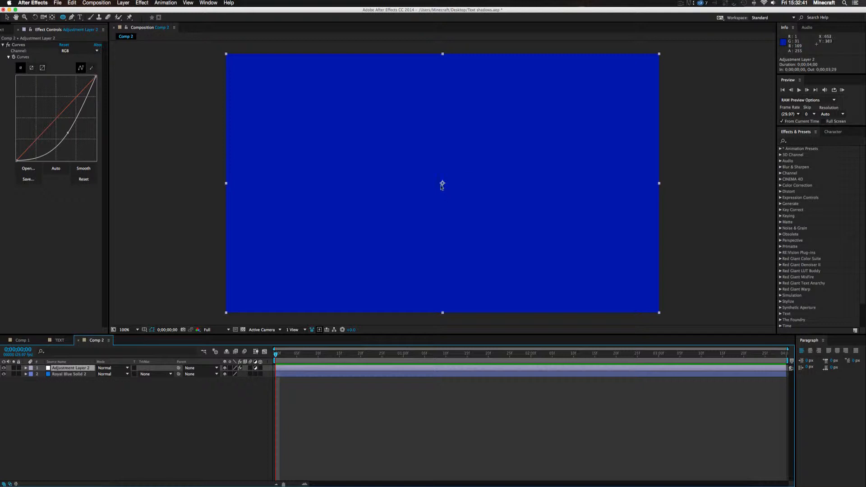
{"action": "left_click_drag", "start_coordinate": [442, 184], "coordinate": [714, 353]}
{"action": "mouse_move", "coordinate": [689, 317]}
{"action": "left_mouse_down"}
{"action": "mouse_move", "coordinate": [685, 325]}
{"action": "mouse_move", "coordinate": [668, 314]}
{"action": "mouse_move", "coordinate": [672, 333]}
{"action": "mouse_move", "coordinate": [650, 318]}
{"action": "mouse_move", "coordinate": [672, 330]}
{"action": "left_mouse_up"}
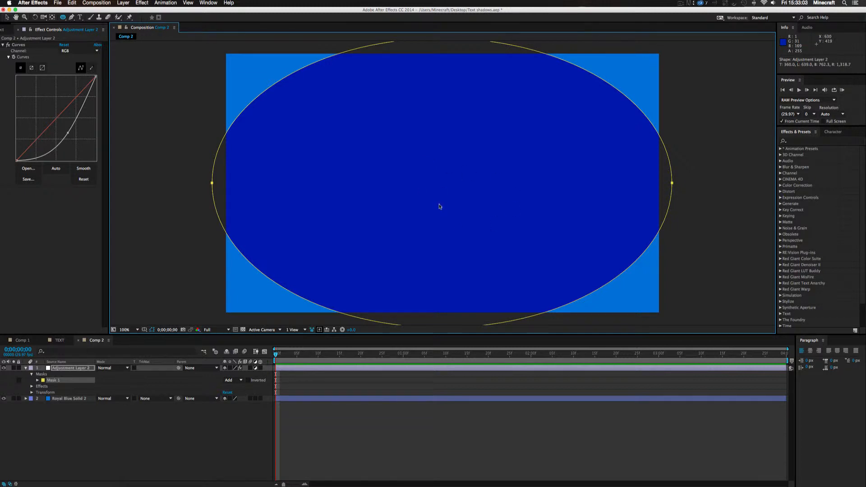
{"action": "key", "text": "comma"}
{"action": "key", "text": "period"}
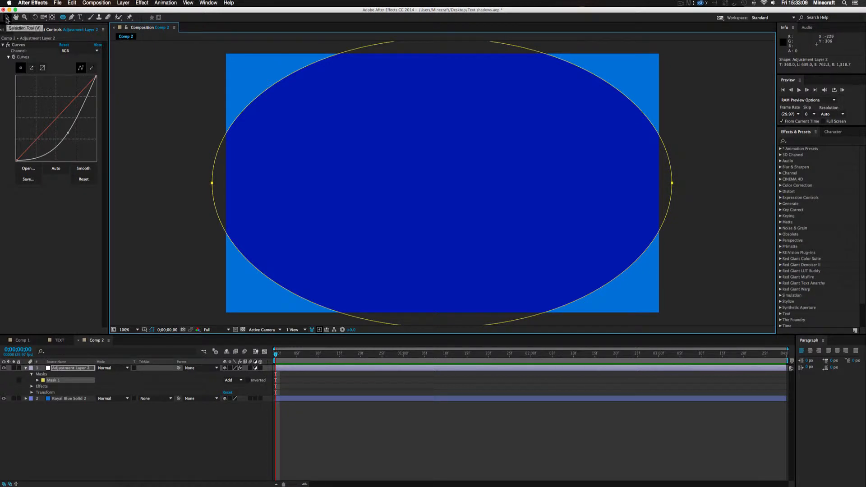
{"action": "key", "text": "v"}
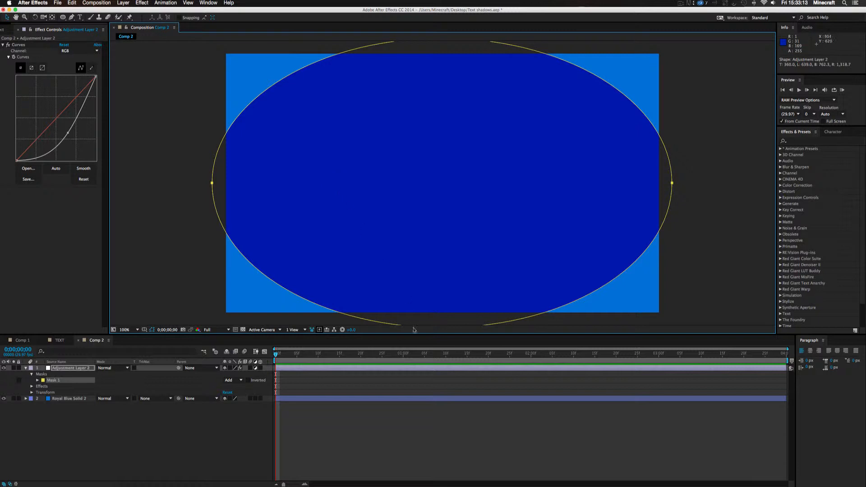
{"action": "left_click", "coordinate": [431, 420]}
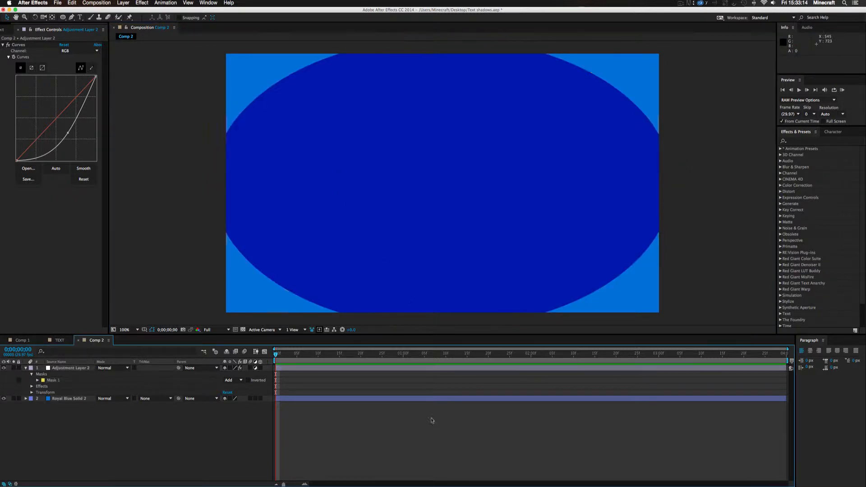
Set the elliptical mask on the adjustment layer to Subtract mode
{"action": "left_click", "coordinate": [399, 217]}
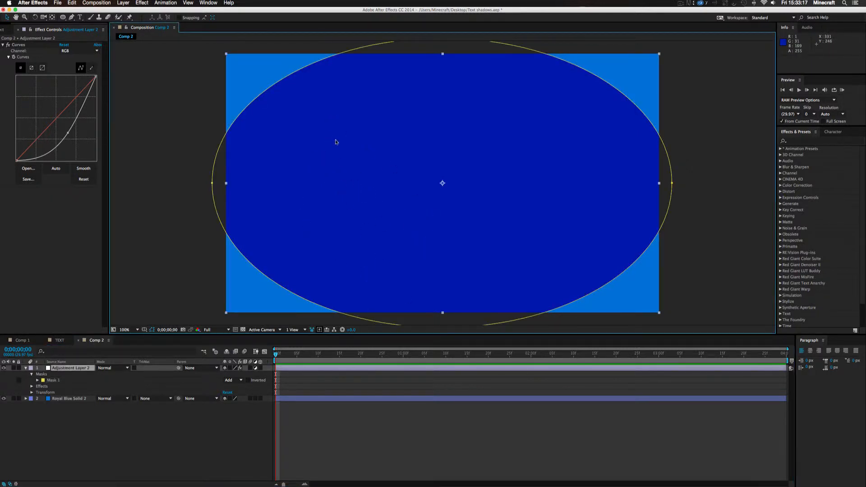
{"action": "left_click", "coordinate": [372, 455]}
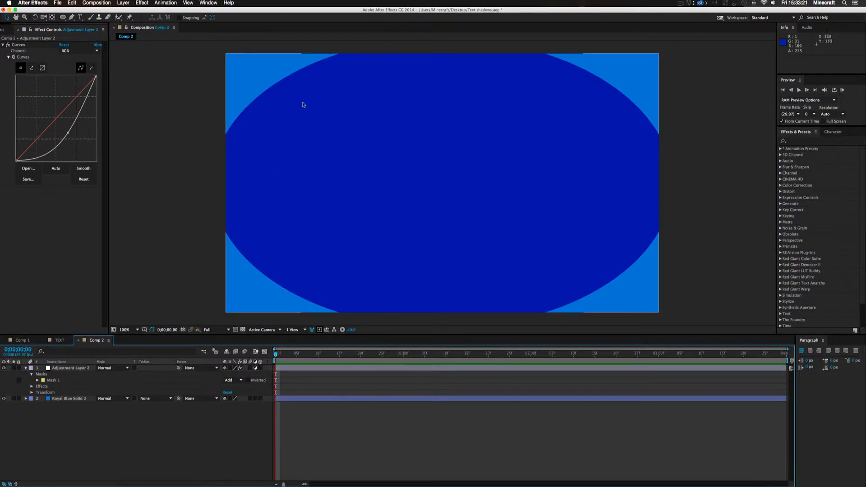
{"action": "left_click", "coordinate": [26, 368]}
{"action": "left_click", "coordinate": [64, 368]}
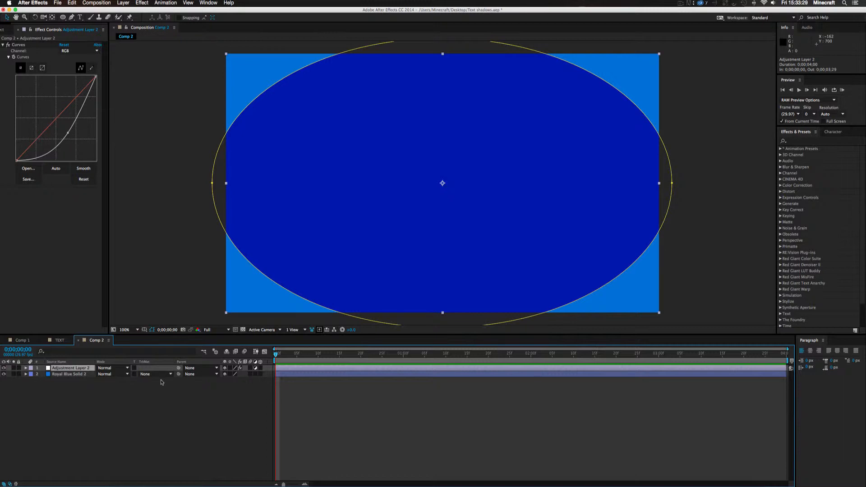
{"action": "key", "text": "m"}
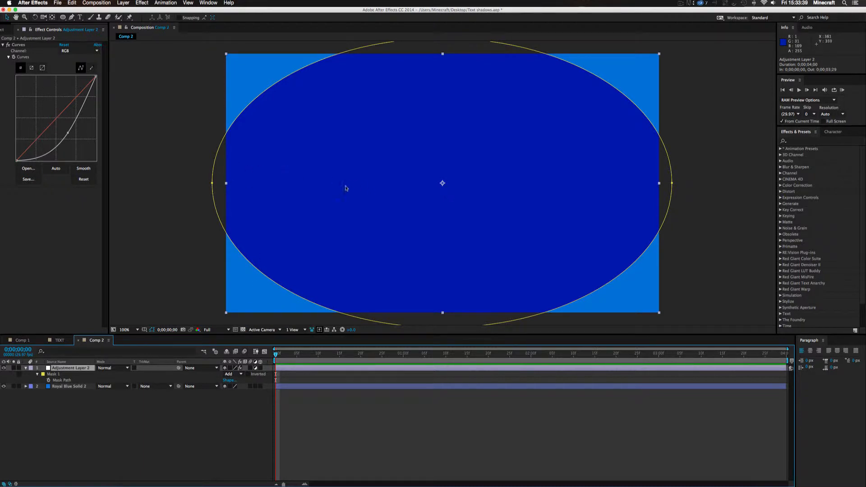
{"action": "left_click", "coordinate": [241, 375]}
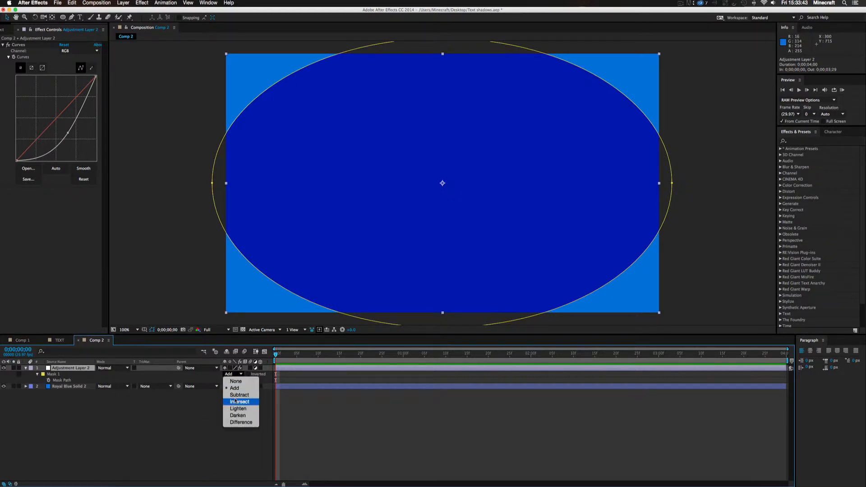
{"action": "left_click", "coordinate": [238, 395]}
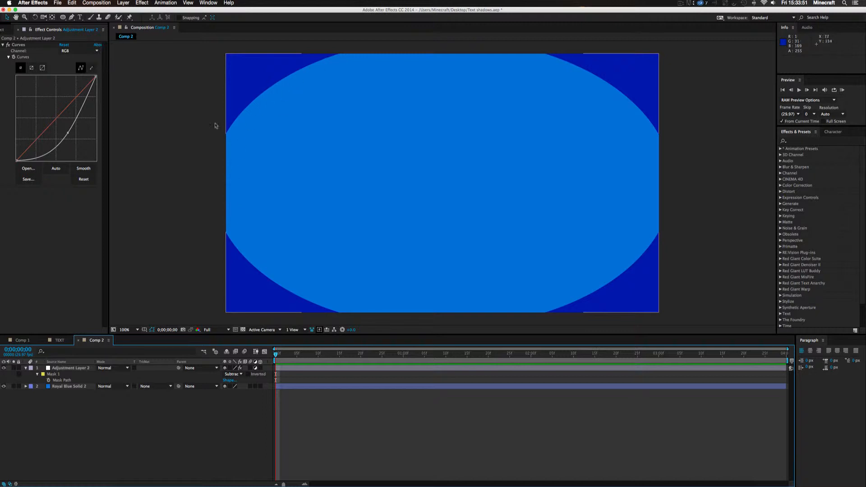
Hide the mask outline in the viewer and feather Mask 1 by about 400 pixels
{"action": "left_click", "coordinate": [59, 369]}
{"action": "left_click", "coordinate": [55, 374]}
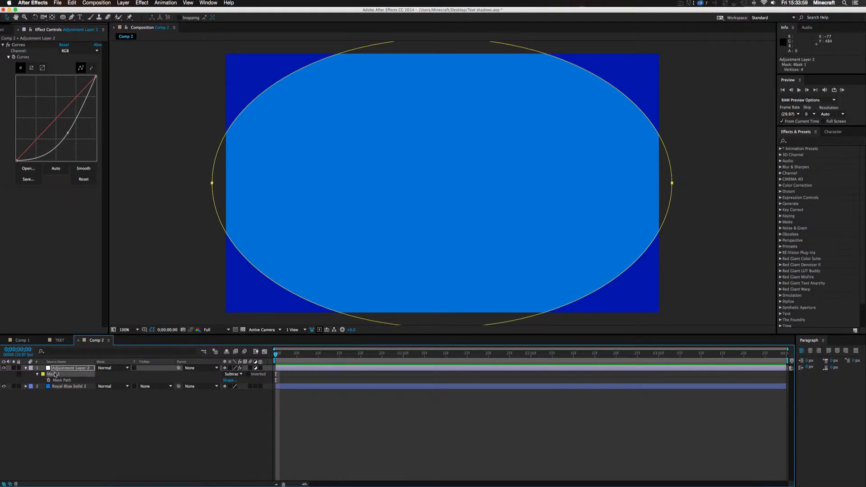
{"action": "key", "text": "f"}
{"action": "left_click", "coordinate": [151, 330]}
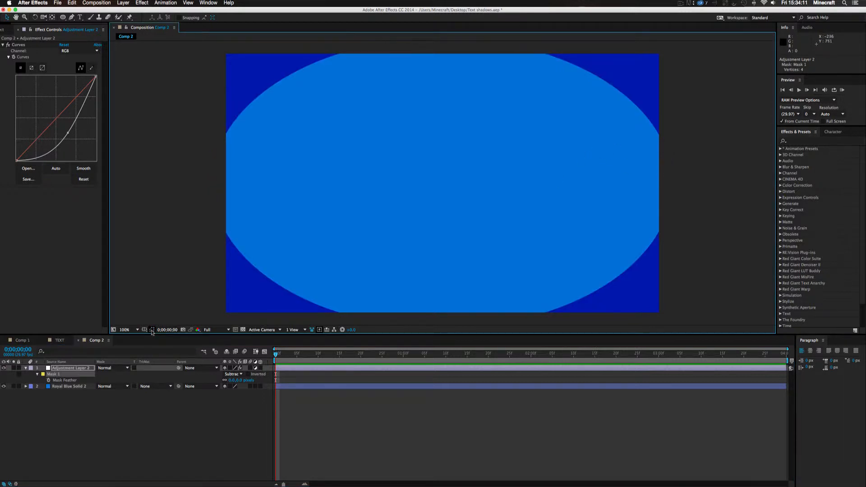
{"action": "left_click", "coordinate": [152, 330]}
{"action": "left_click", "coordinate": [152, 331]}
{"action": "left_click_drag", "start_coordinate": [231, 382], "coordinate": [346, 373]}
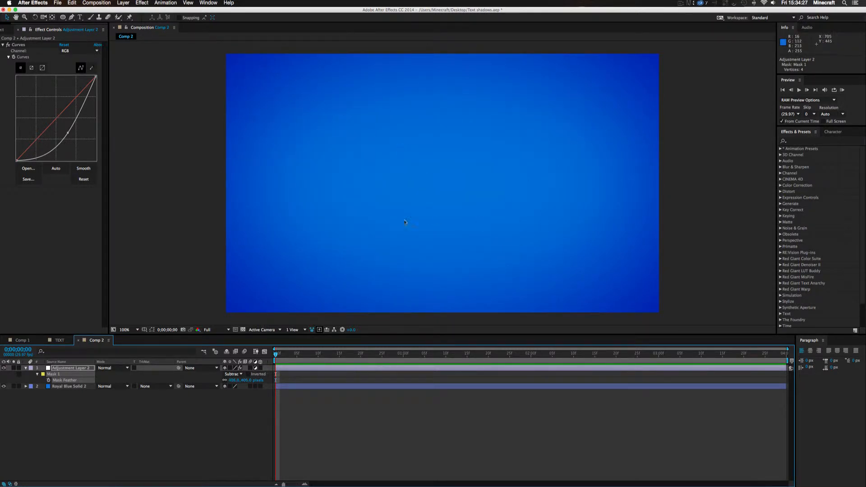
Compare the background with the feathered adjustment layer off and on, and collapse the layer's properties
{"action": "left_click", "coordinate": [4, 368]}
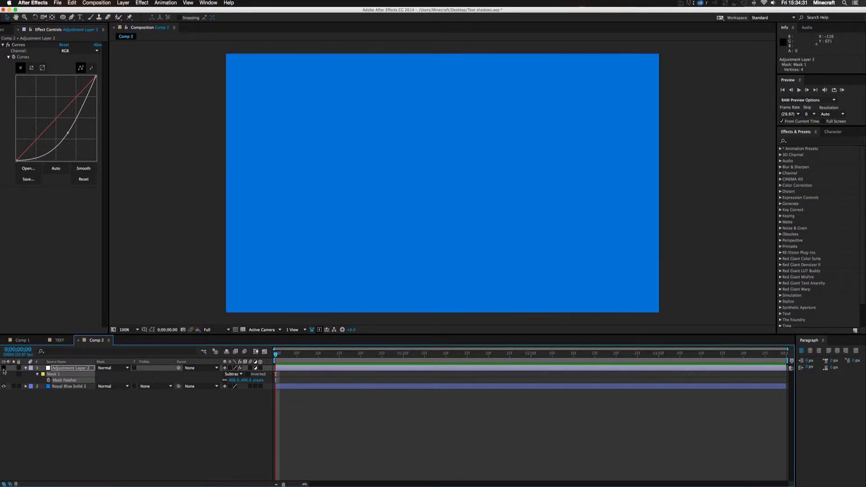
{"action": "left_click", "coordinate": [4, 368]}
{"action": "left_click", "coordinate": [3, 369]}
{"action": "left_click", "coordinate": [3, 368]}
{"action": "left_click", "coordinate": [4, 369]}
{"action": "left_click", "coordinate": [3, 368]}
{"action": "left_click", "coordinate": [4, 369]}
{"action": "left_click", "coordinate": [4, 368]}
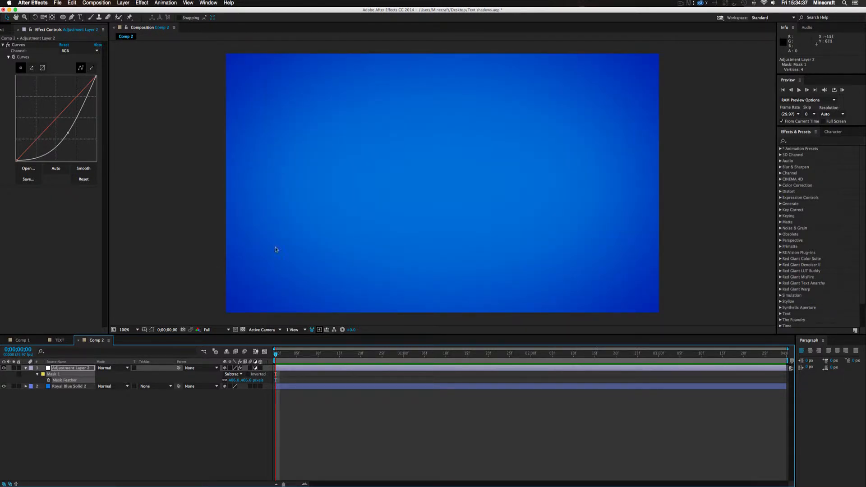
{"action": "left_click", "coordinate": [26, 369]}
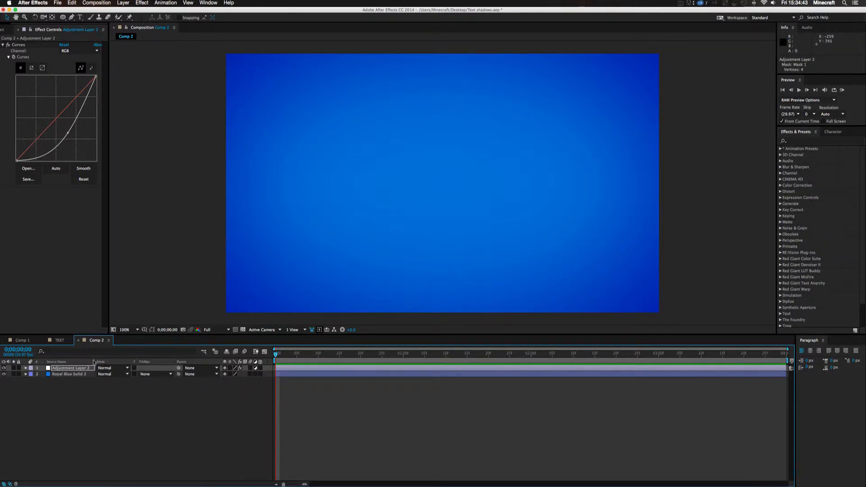
Apply the Tint effect to the adjustment layer and lower its Amount to Tint to slightly over half
{"action": "left_click", "coordinate": [71, 369]}
{"action": "left_click", "coordinate": [141, 3]}
{"action": "mouse_move", "coordinate": [161, 73]}
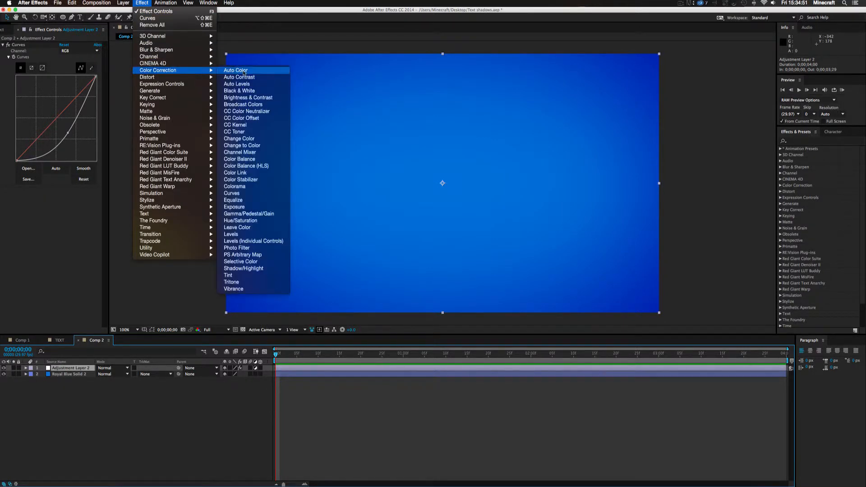
{"action": "left_click", "coordinate": [240, 275]}
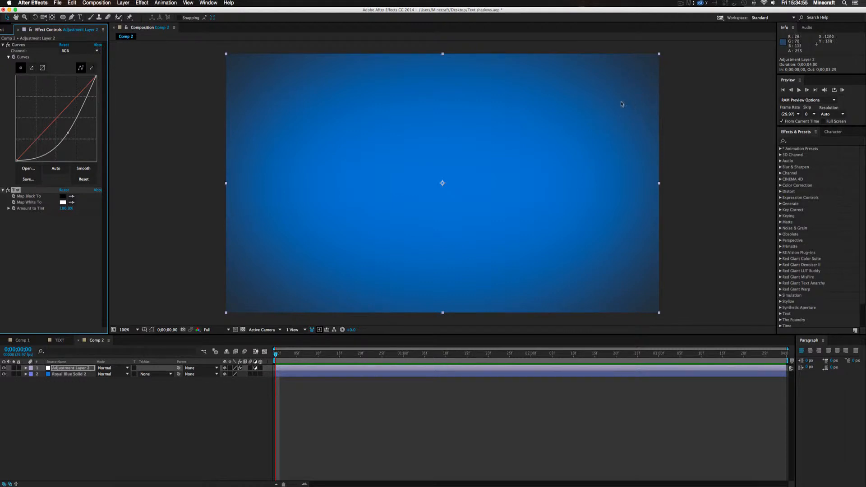
{"action": "left_click", "coordinate": [3, 368]}
{"action": "left_click", "coordinate": [4, 367]}
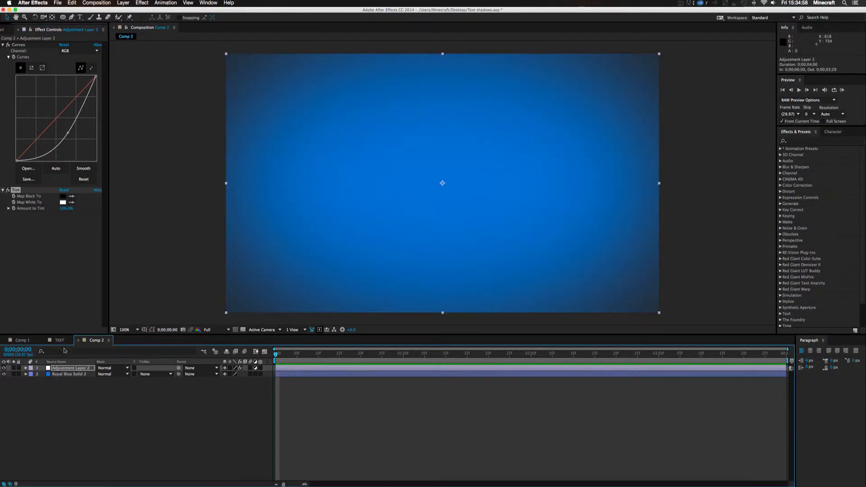
{"action": "left_click", "coordinate": [61, 210]}
{"action": "left_click_drag", "start_coordinate": [60, 210], "coordinate": [49, 212]}
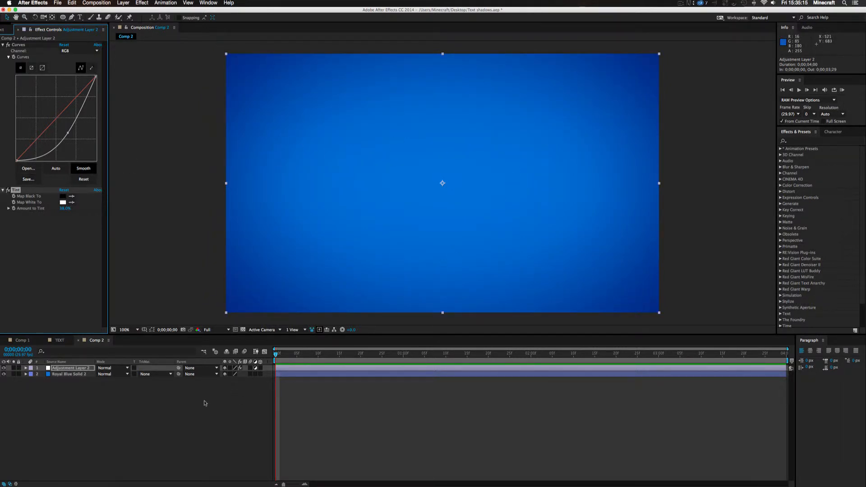
{"action": "left_click", "coordinate": [147, 412]}
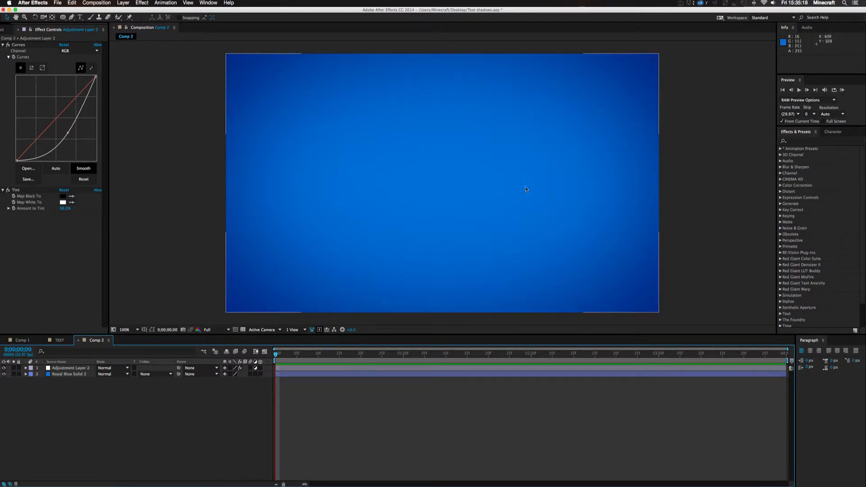
{"action": "right_click", "coordinate": [366, 406]}
{"action": "mouse_move", "coordinate": [374, 412]}
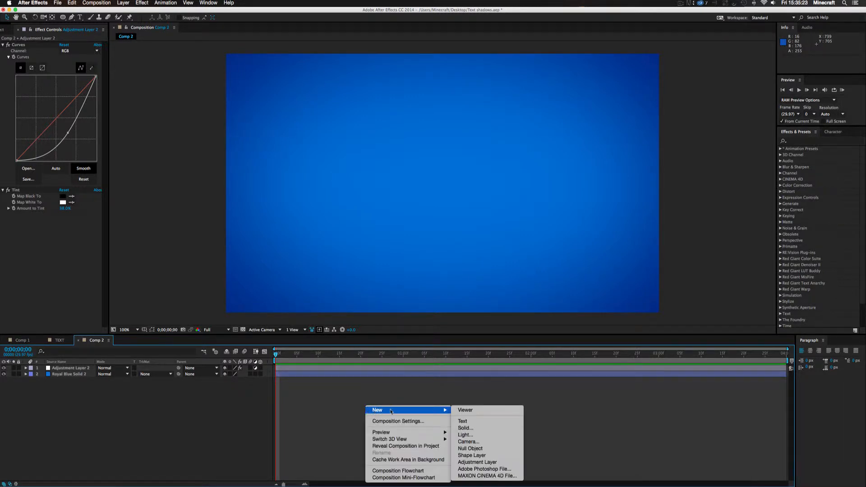
{"action": "left_click", "coordinate": [461, 421]}
{"action": "key", "text": "super+a"}
{"action": "key", "text": "t"}
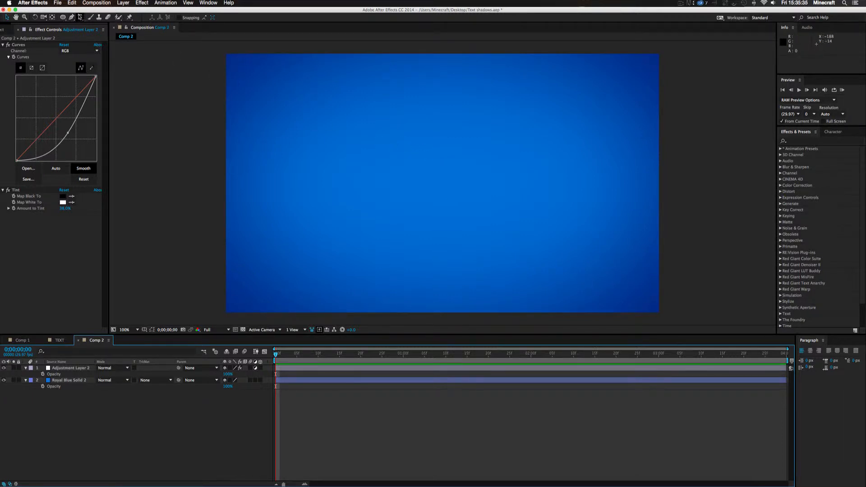
Add a text layer reading "Shadows" near the frame's centre with the Type tool
{"action": "left_click", "coordinate": [80, 18]}
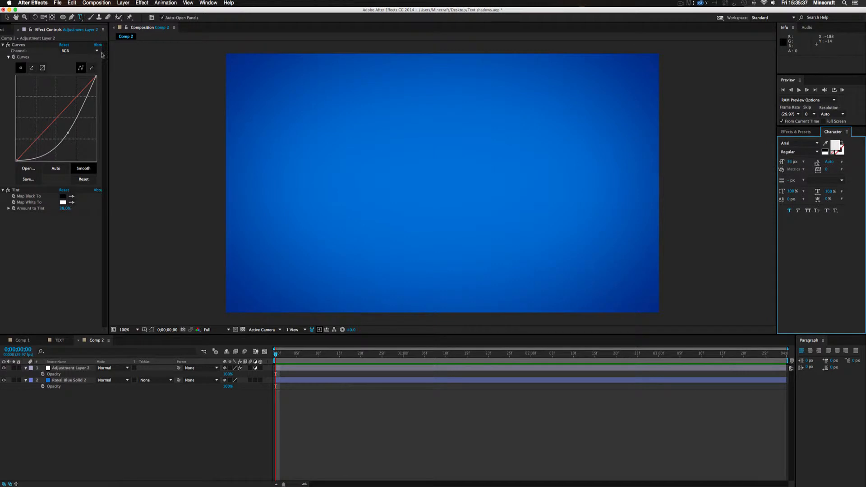
{"action": "key", "text": "super+t"}
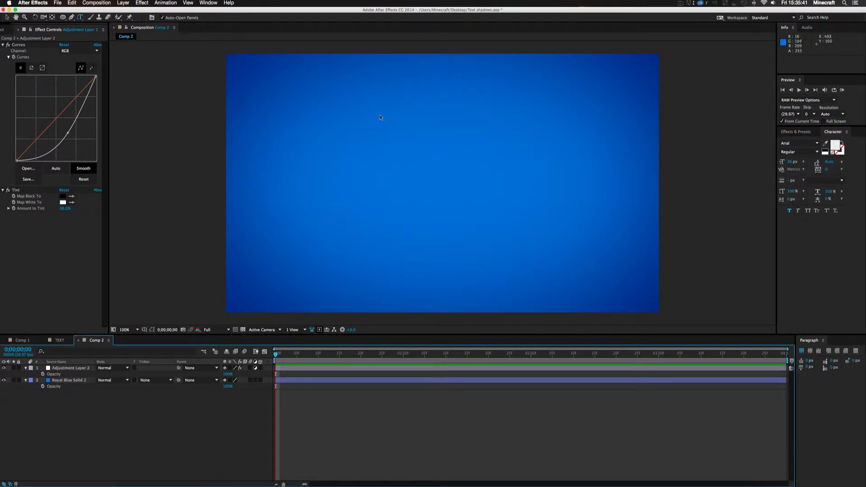
{"action": "left_click", "coordinate": [402, 179]}
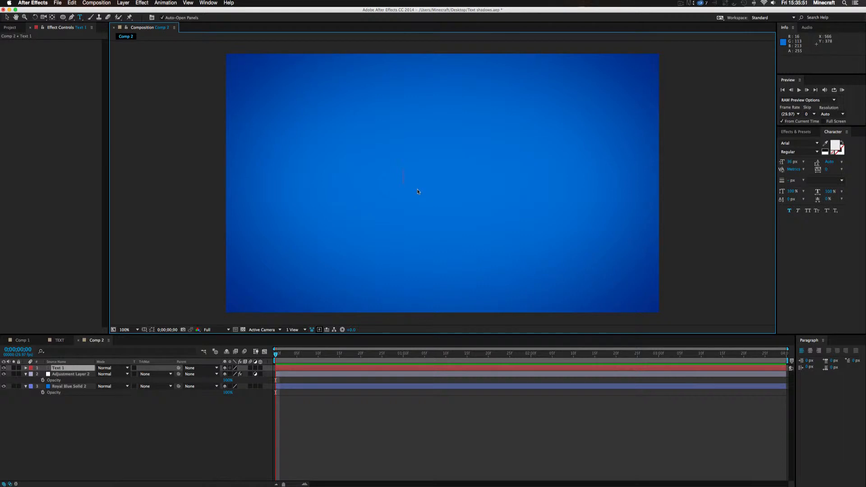
{"action": "type", "text": "Shado"}
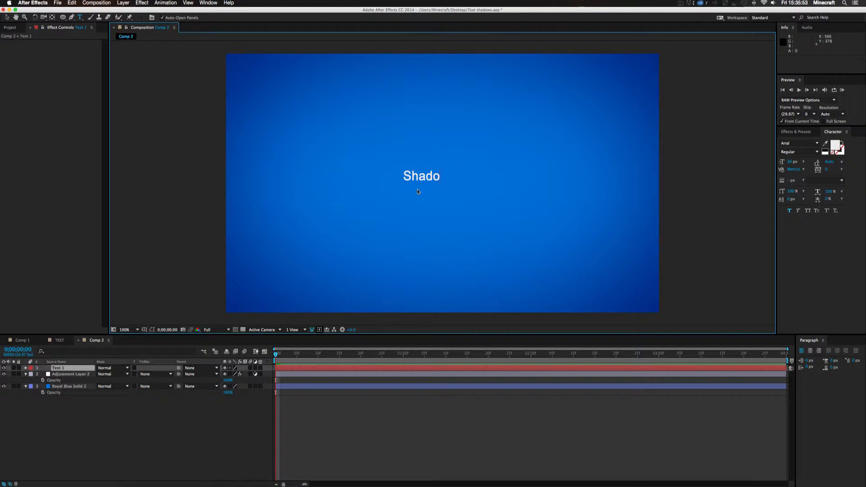
{"action": "type", "text": "ws"}
{"action": "left_click", "coordinate": [398, 429]}
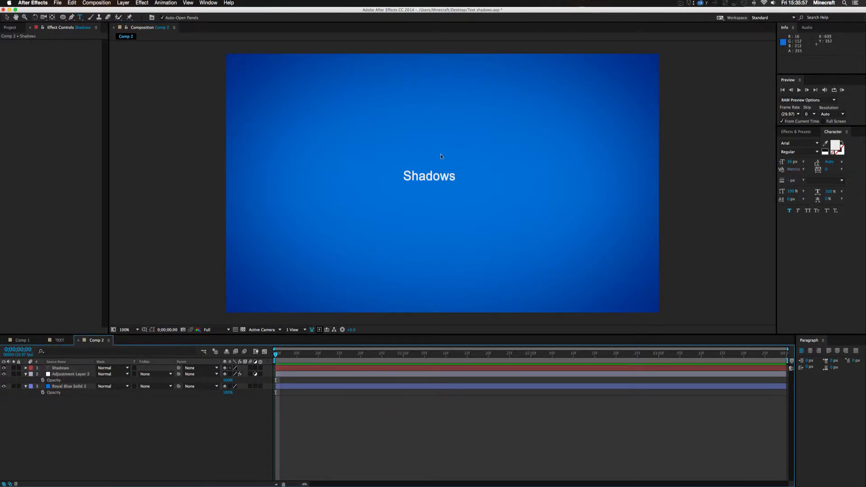
Nudge the Shadows text about 7 px right and 3 px down, and open and close its text for editing
{"action": "key", "text": "v"}
{"action": "left_click", "coordinate": [424, 180]}
{"action": "left_click_drag", "start_coordinate": [424, 180], "coordinate": [428, 181]}
{"action": "double_click", "coordinate": [423, 176]}
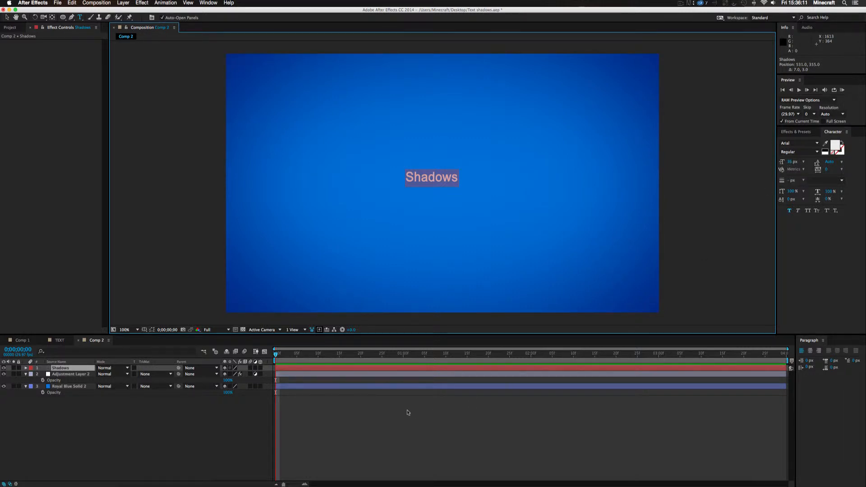
{"action": "left_click", "coordinate": [432, 408]}
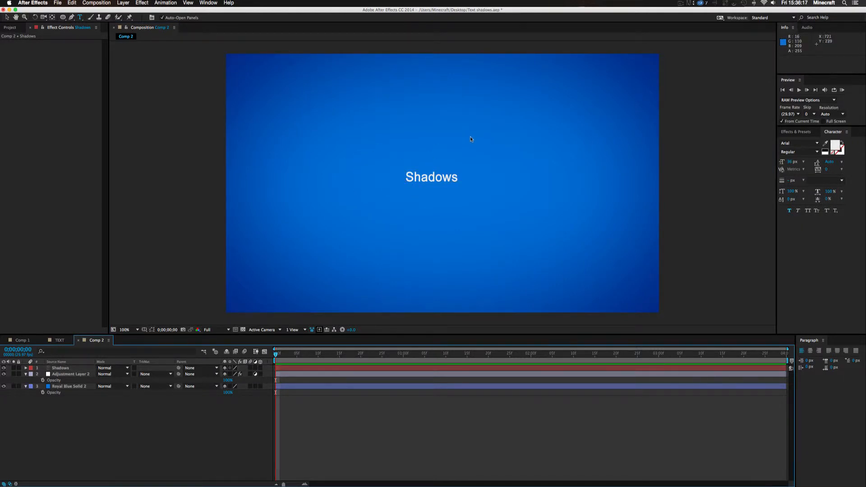
{"action": "key", "text": "v"}
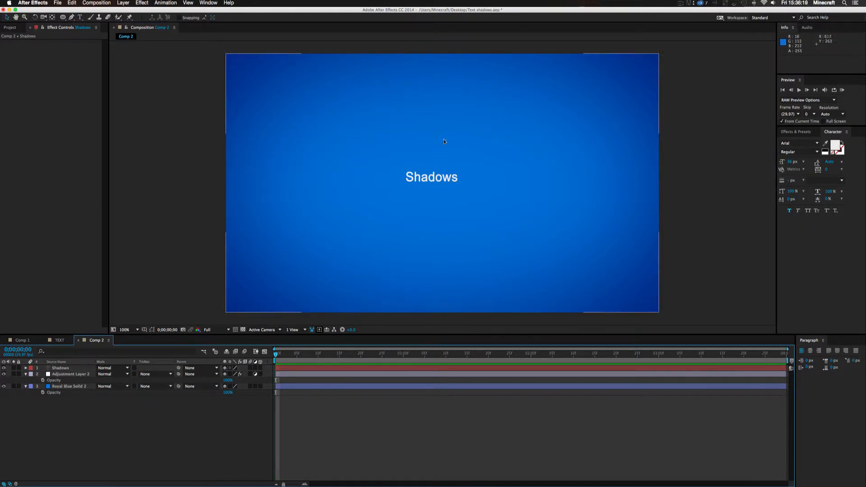
{"action": "left_click", "coordinate": [424, 179]}
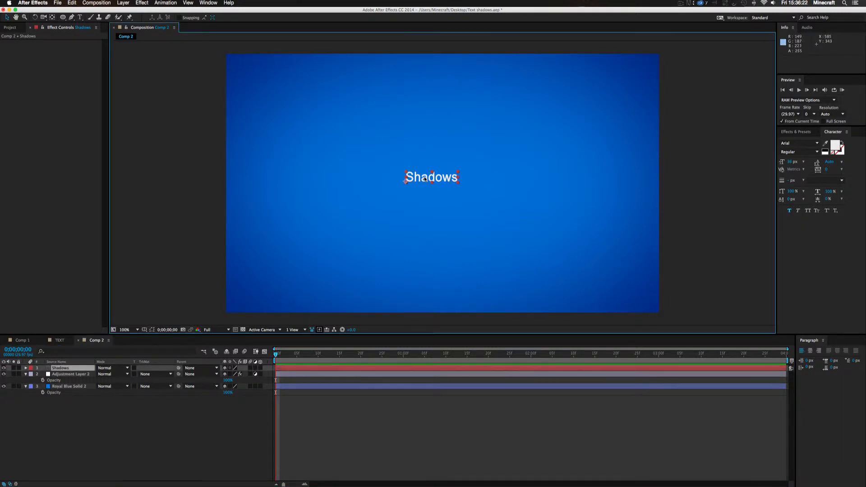
Scale the Shadows text layer to about 270% and move it to the frame's centre
{"action": "left_click", "coordinate": [61, 368]}
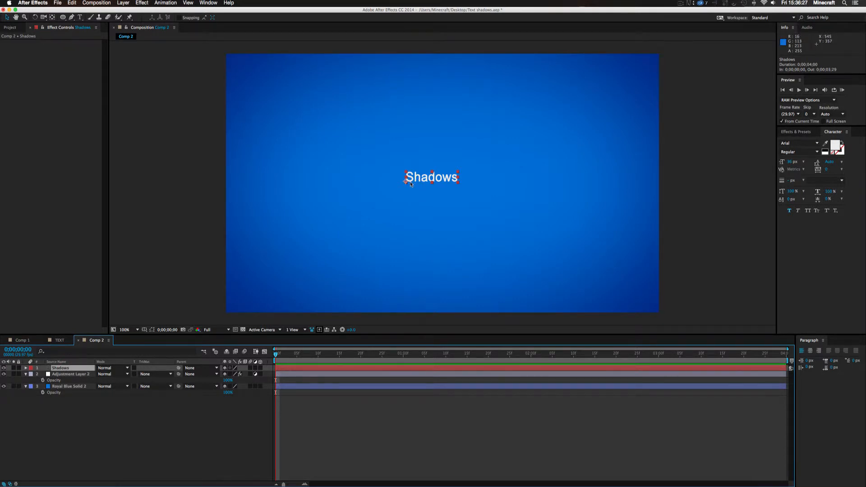
{"action": "key", "text": "s"}
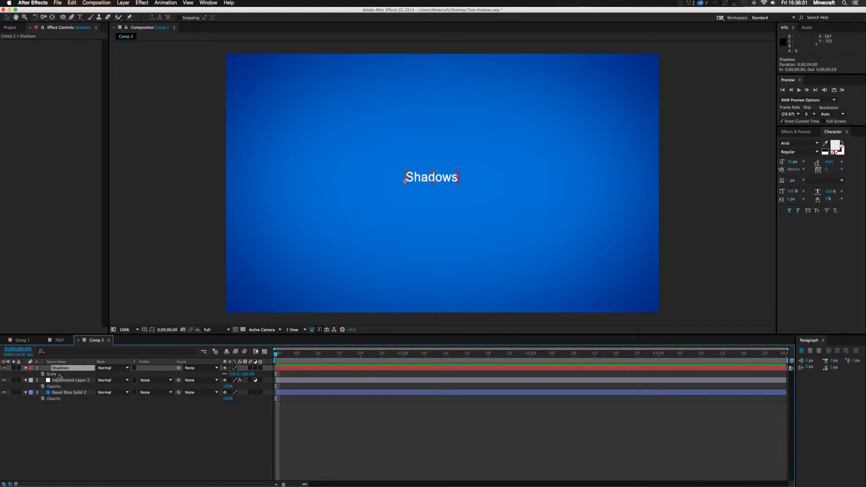
{"action": "key", "text": "Return"}
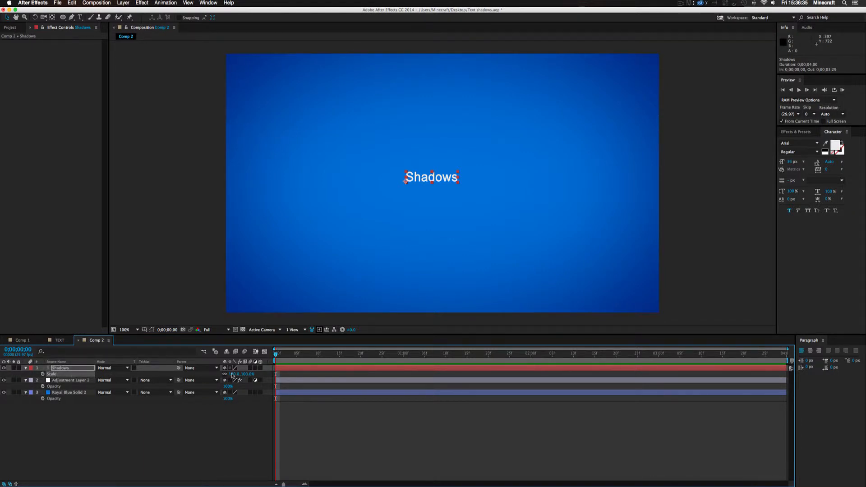
{"action": "left_click_drag", "start_coordinate": [234, 375], "coordinate": [283, 369]}
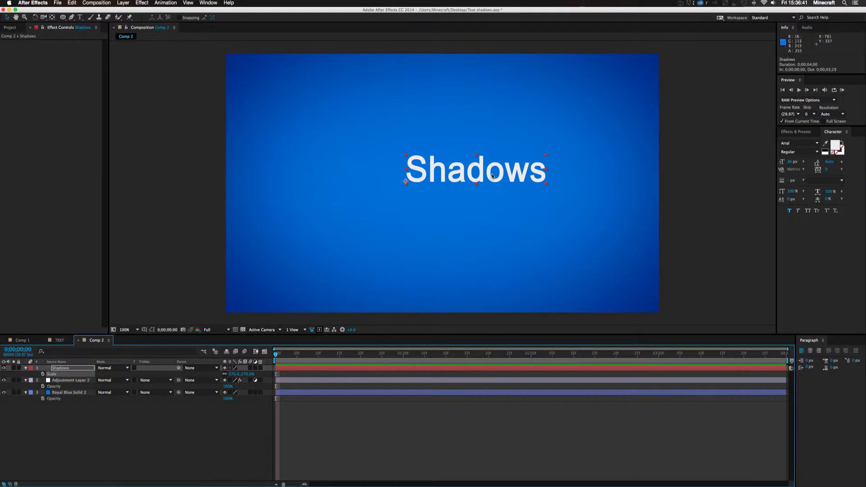
{"action": "left_click_drag", "start_coordinate": [492, 176], "coordinate": [457, 188]}
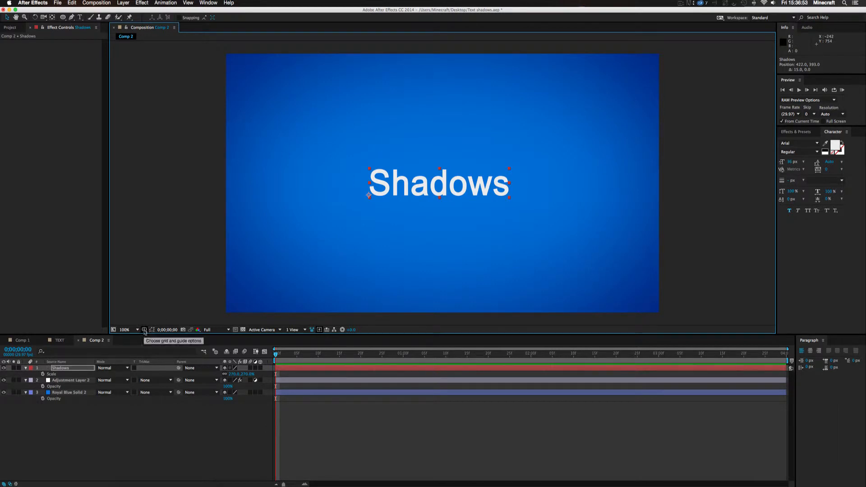
Turn on the Title/Action Safe guides and check the Shadows text against the centre mark
{"action": "left_click", "coordinate": [145, 331]}
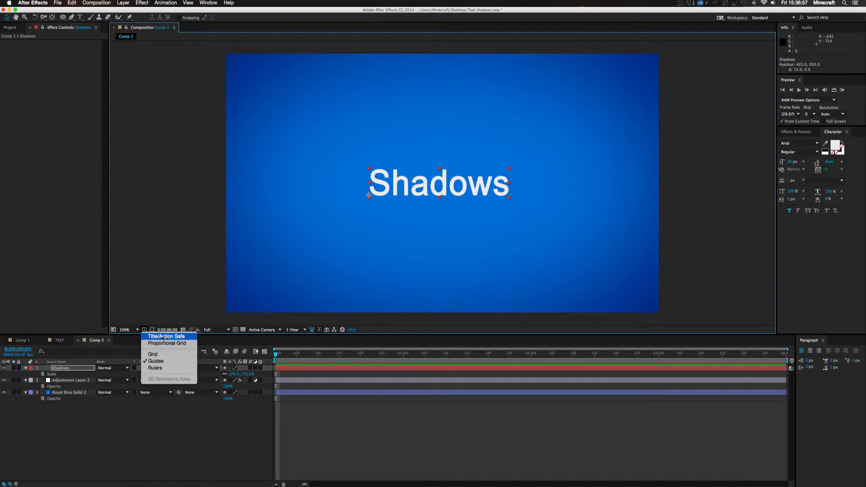
{"action": "left_click", "coordinate": [165, 336]}
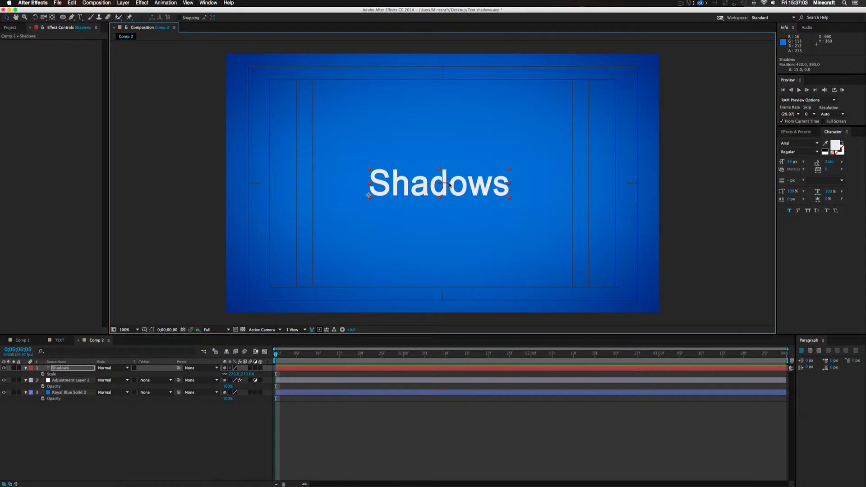
{"action": "scroll", "coordinate": [449, 185], "scroll_direction": "up", "scroll_amount": 2}
{"action": "scroll", "coordinate": [449, 185], "scroll_direction": "down", "scroll_amount": 1}
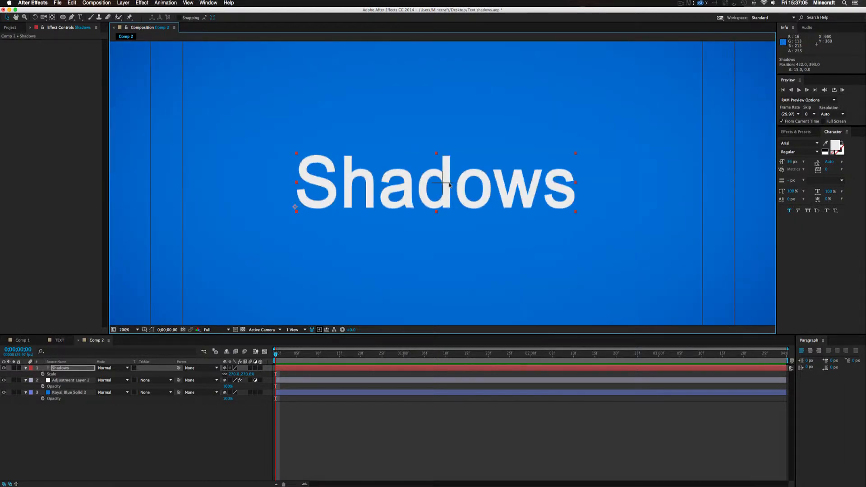
Move the Shadows text layer about 9 px right to line it up with the frame's centre mark
{"action": "scroll", "coordinate": [449, 185], "scroll_direction": "up", "scroll_amount": 1}
{"action": "left_click_drag", "start_coordinate": [448, 203], "coordinate": [460, 203]}
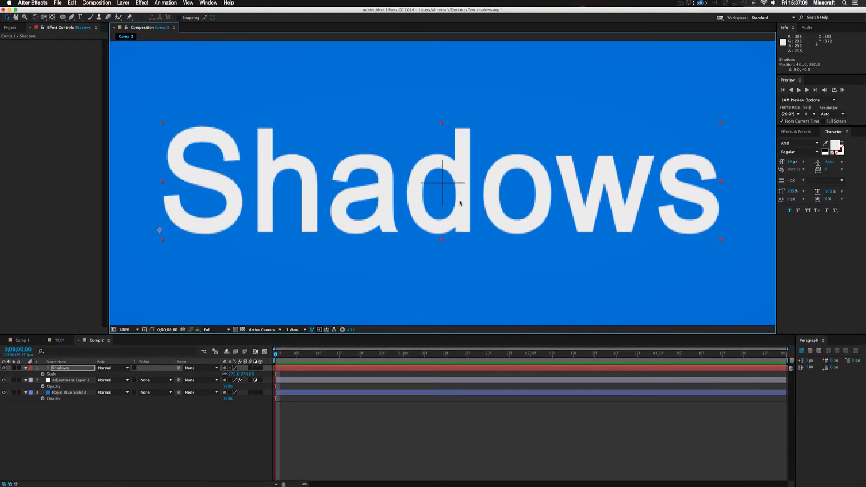
{"action": "scroll", "coordinate": [458, 199], "scroll_direction": "down", "scroll_amount": 4}
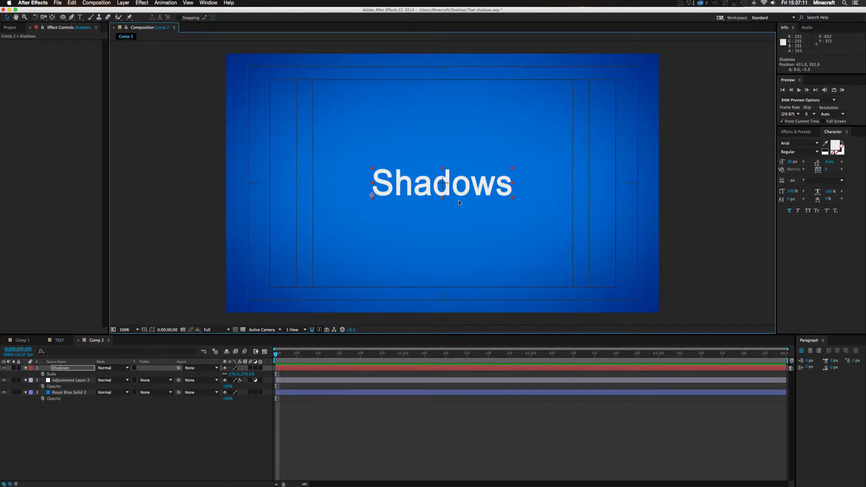
{"action": "key", "text": "space"}
{"action": "left_click_drag", "start_coordinate": [312, 182], "coordinate": [466, 164]}
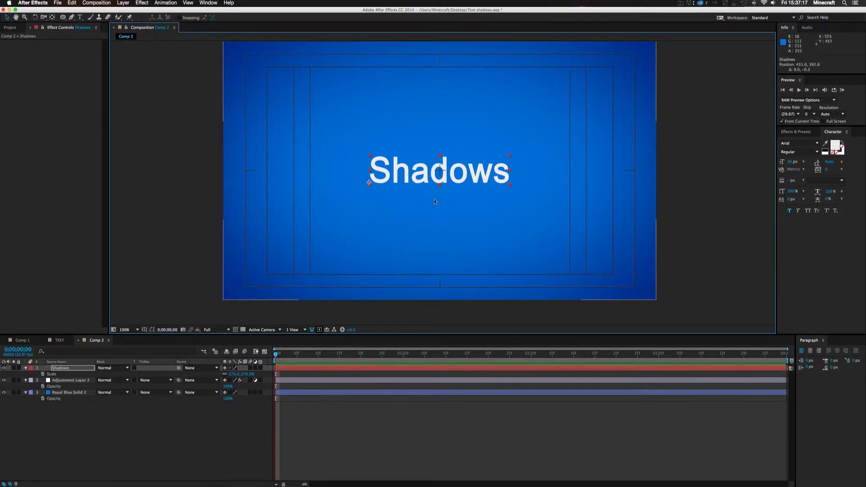
{"action": "mouse_move", "coordinate": [543, 161]}
{"action": "left_mouse_down"}
{"action": "mouse_move", "coordinate": [455, 166]}
{"action": "mouse_move", "coordinate": [559, 166]}
{"action": "left_mouse_up"}
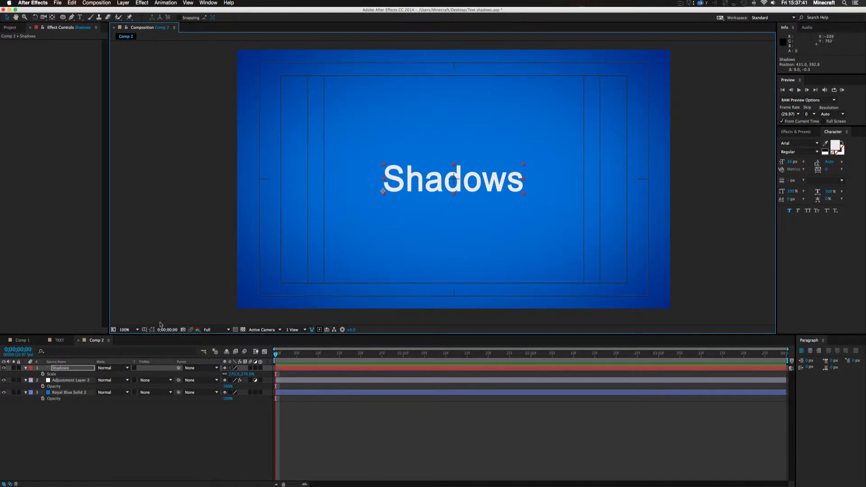
Turn off the Title/Action Safe guides and collapse the properties of Adjustment Layer 2 and Royal Blue Solid 2
{"action": "left_click", "coordinate": [144, 330]}
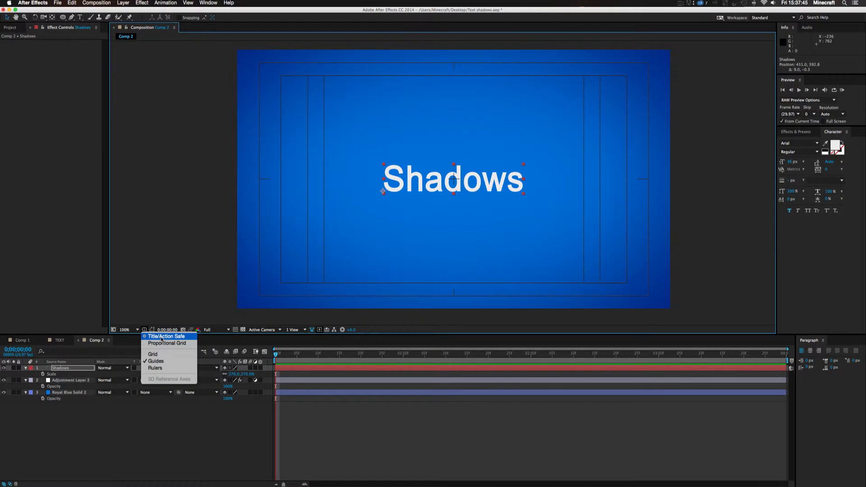
{"action": "left_click", "coordinate": [161, 337]}
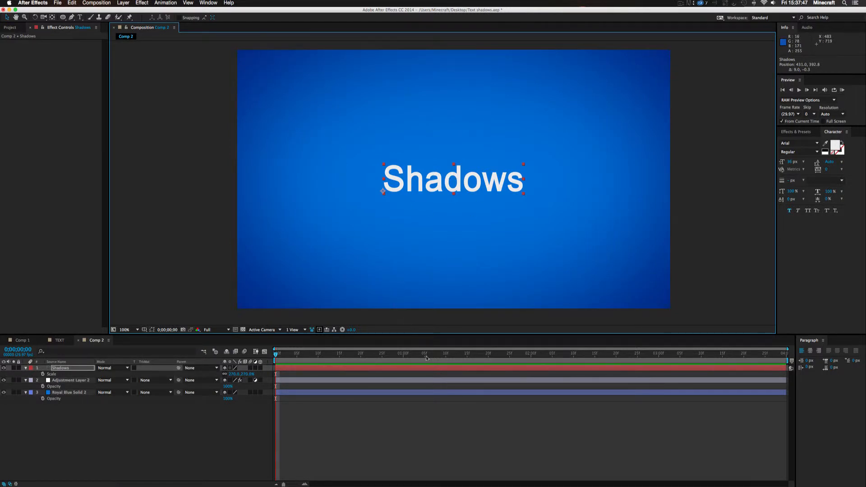
{"action": "left_click", "coordinate": [452, 406]}
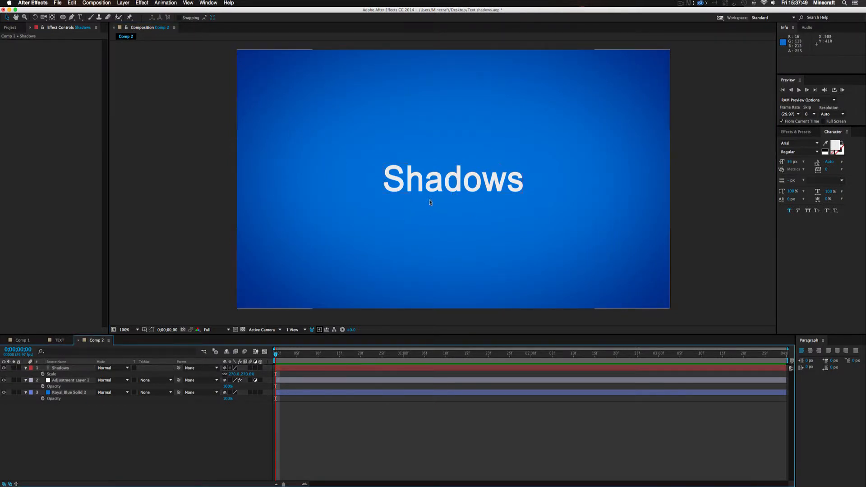
{"action": "left_click", "coordinate": [26, 380]}
{"action": "left_click", "coordinate": [25, 386]}
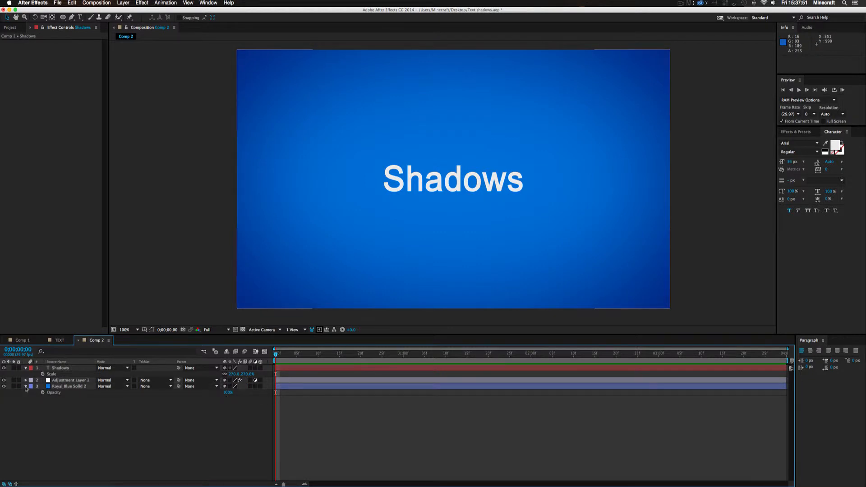
Pre-compose the Shadows text layer into a composition named "Text", moving all attributes into it
{"action": "left_click", "coordinate": [65, 368]}
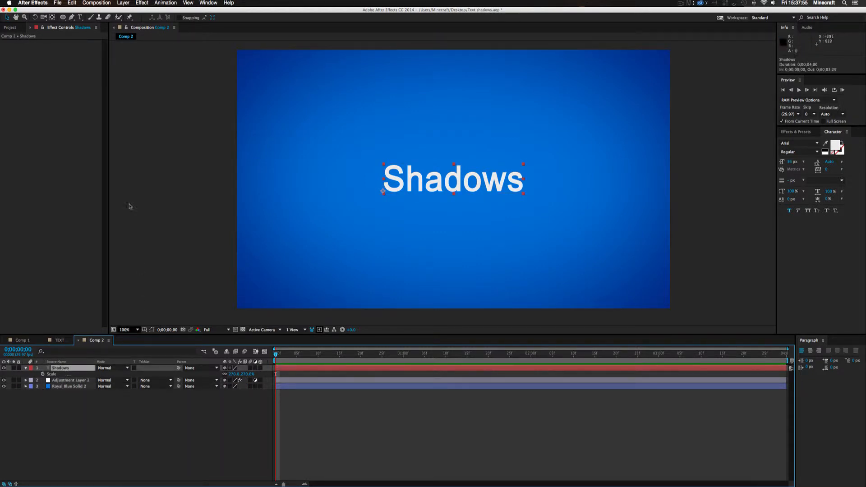
{"action": "left_click", "coordinate": [123, 3]}
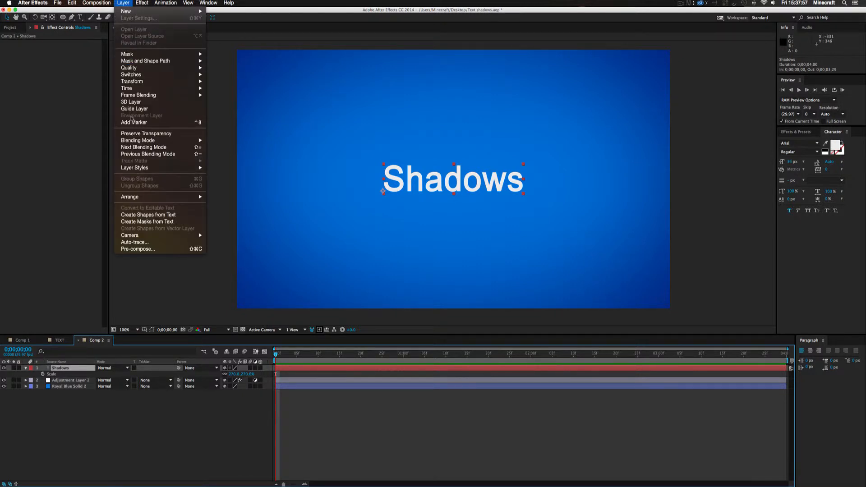
{"action": "left_click", "coordinate": [149, 249]}
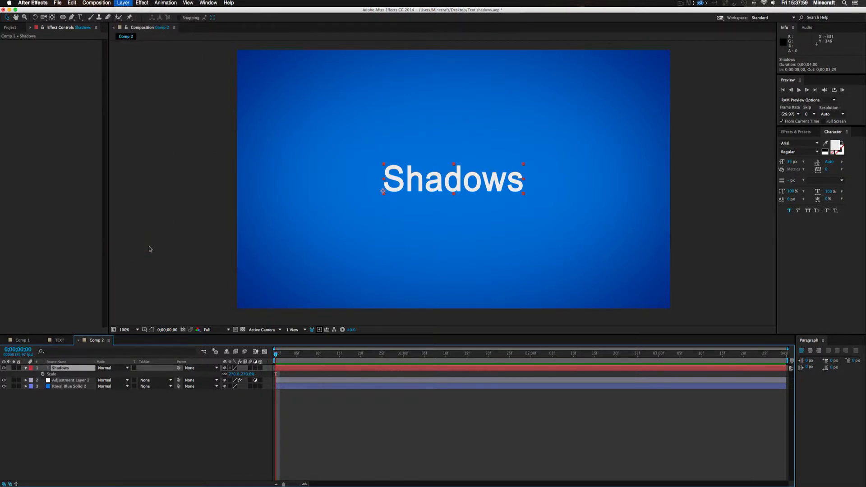
{"action": "left_click", "coordinate": [338, 251]}
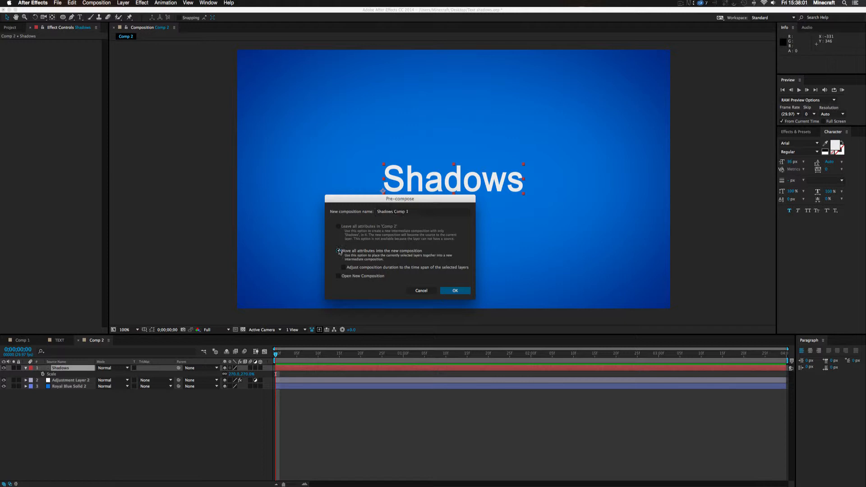
{"action": "left_click", "coordinate": [420, 212]}
{"action": "type", "text": "Text"}
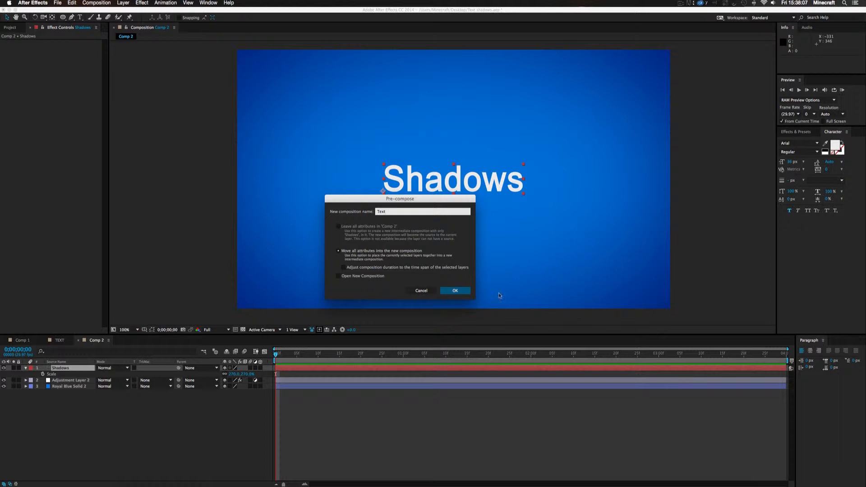
{"action": "left_click", "coordinate": [455, 291]}
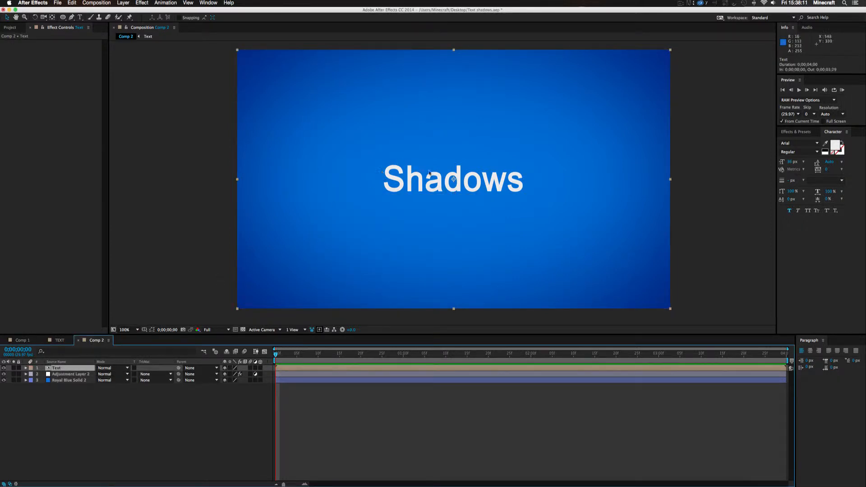
Duplicate the Shadows layer inside the Text precomp, offset the copy up and to the right, and check it in Comp 2
{"action": "double_click", "coordinate": [56, 368]}
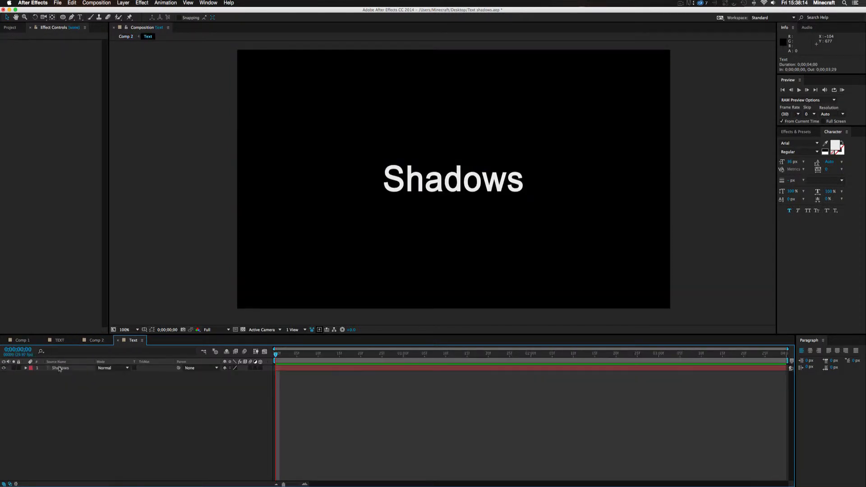
{"action": "left_click", "coordinate": [96, 341]}
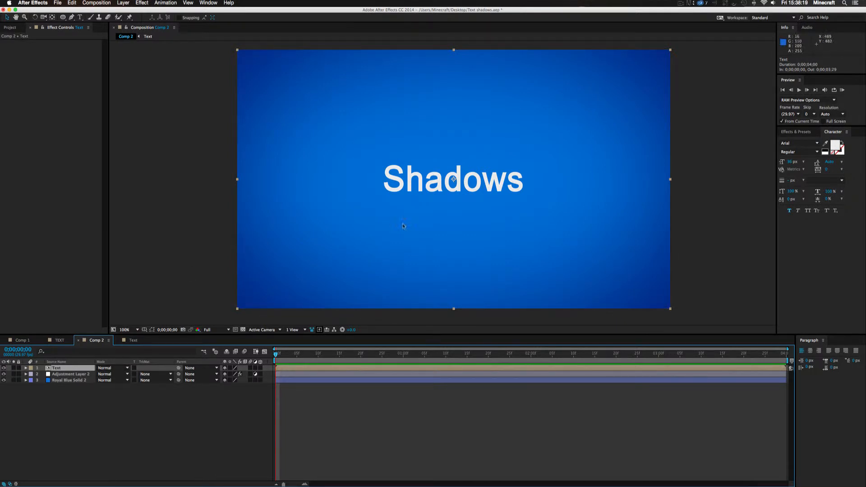
{"action": "double_click", "coordinate": [64, 368]}
{"action": "left_click", "coordinate": [59, 368]}
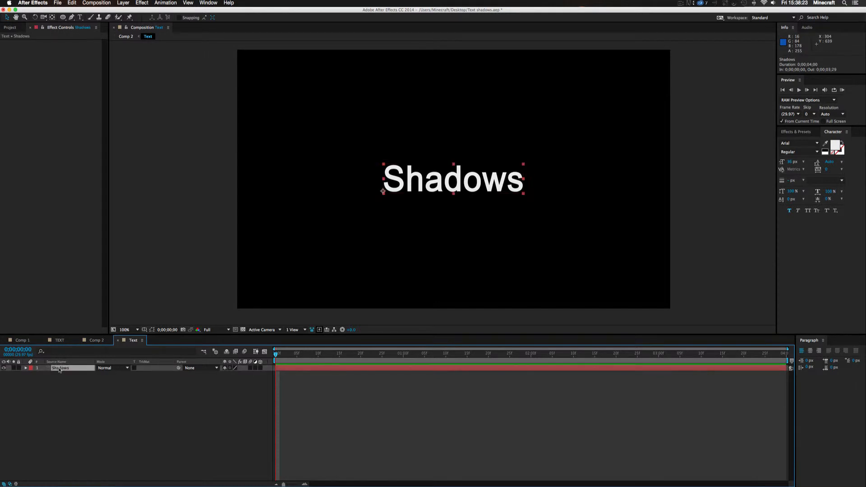
{"action": "key", "text": "cmd+d"}
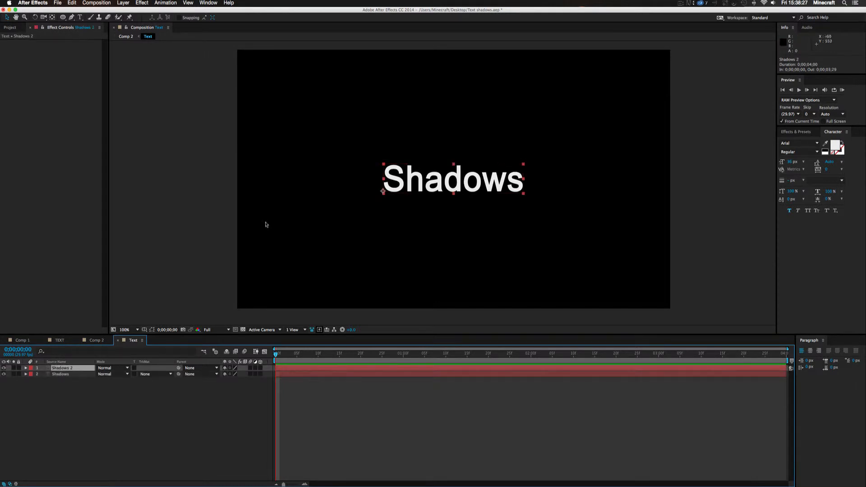
{"action": "left_click_drag", "start_coordinate": [491, 170], "coordinate": [526, 118]}
{"action": "left_click", "coordinate": [187, 427]}
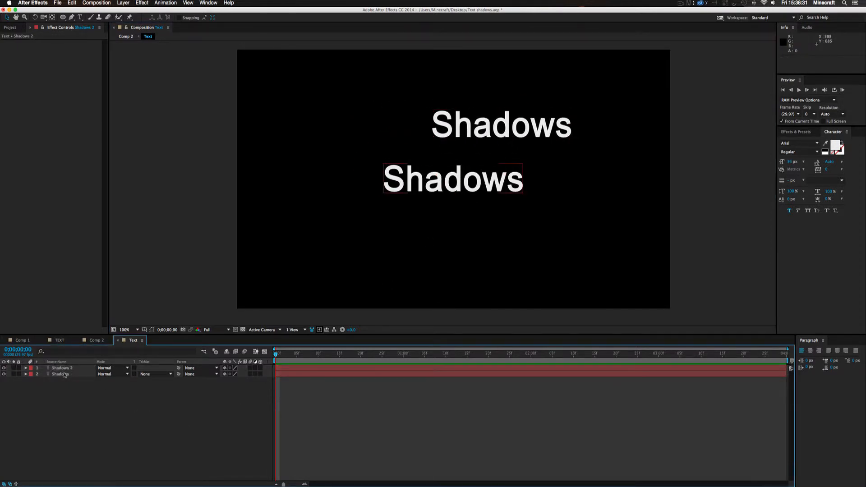
{"action": "left_click", "coordinate": [95, 341]}
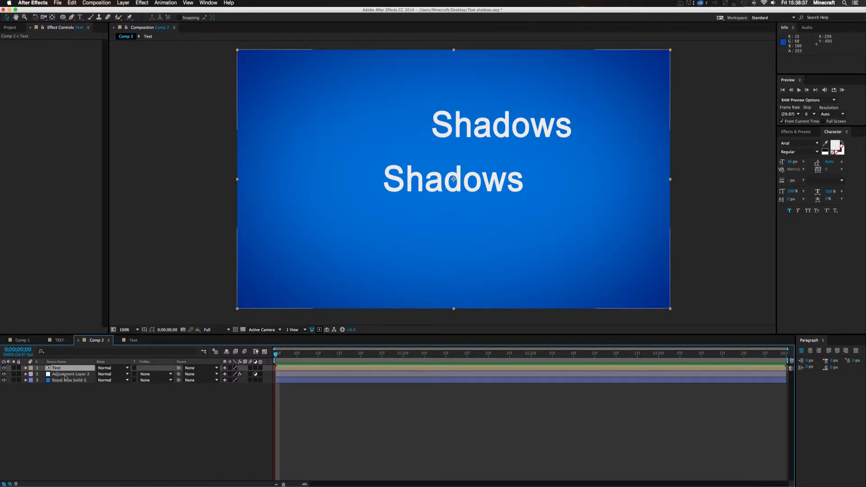
Delete the duplicate Shadows 2 layer from the Text precomp and return to Comp 2
{"action": "left_click", "coordinate": [57, 368]}
{"action": "double_click", "coordinate": [57, 369]}
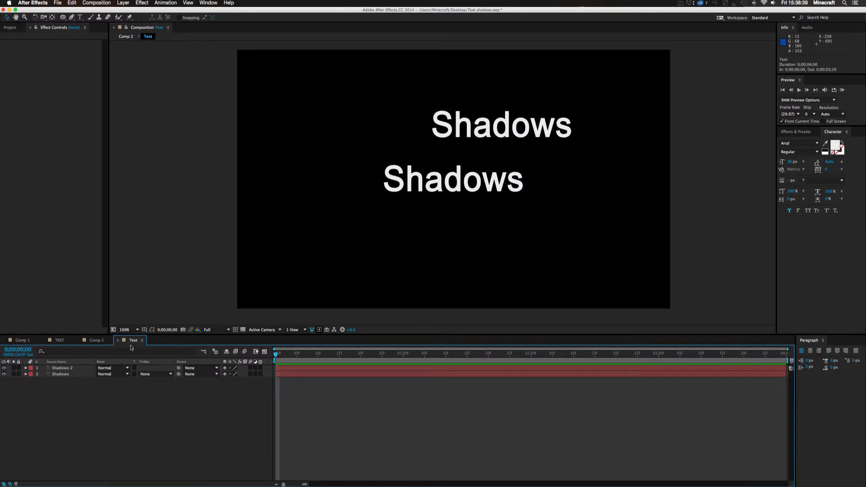
{"action": "left_click", "coordinate": [67, 369]}
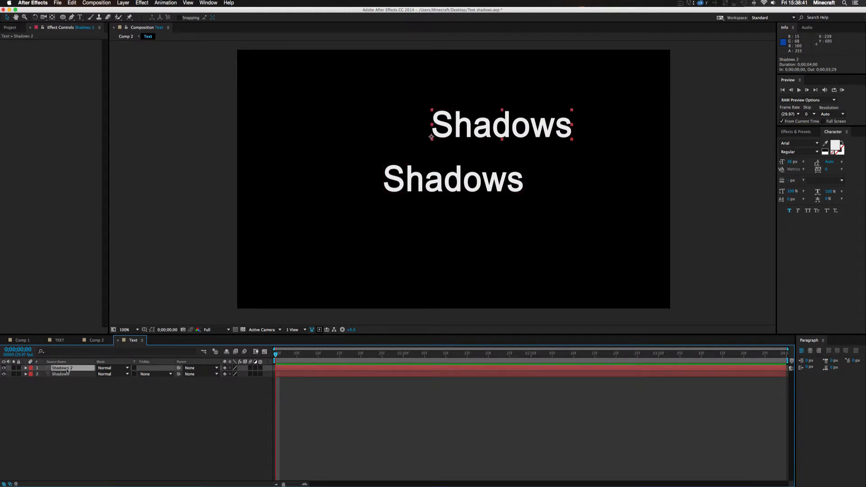
{"action": "key", "text": "Delete"}
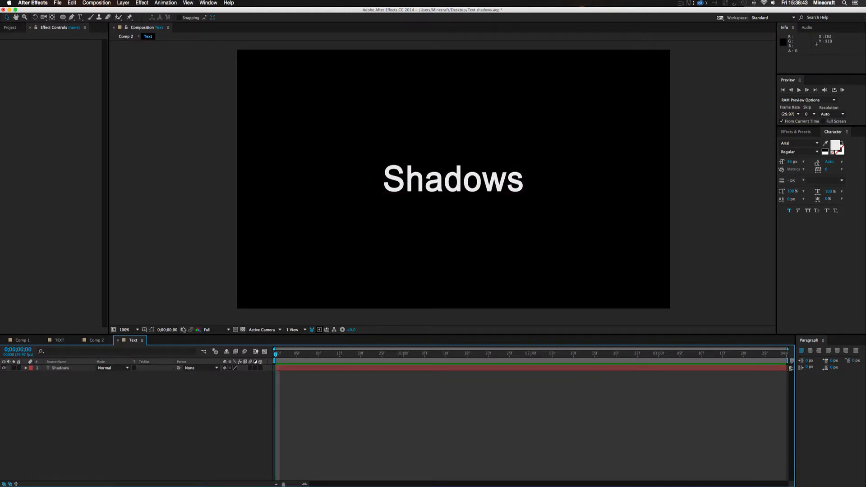
{"action": "left_click", "coordinate": [96, 340]}
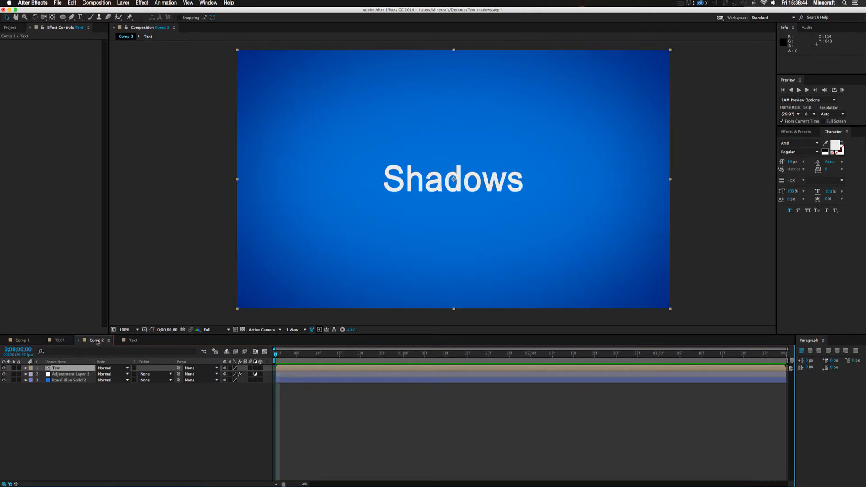
Duplicate the Text precomp layer in Comp 2
{"action": "left_click", "coordinate": [424, 401]}
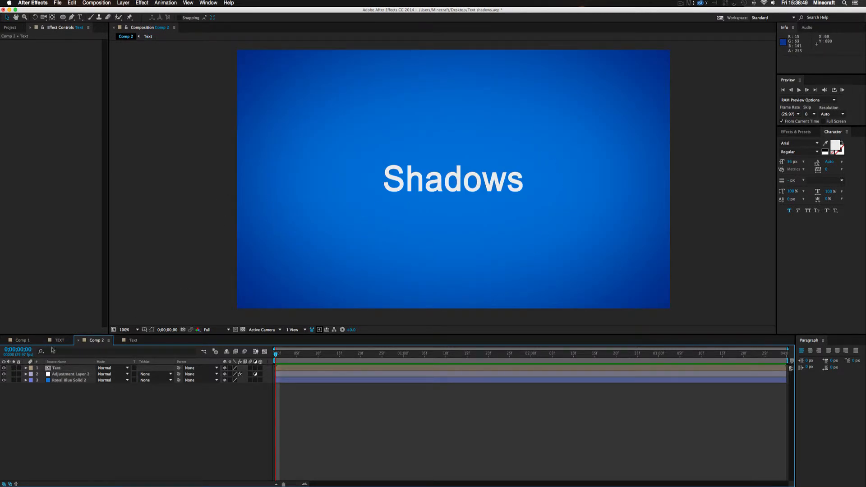
{"action": "left_click", "coordinate": [60, 368]}
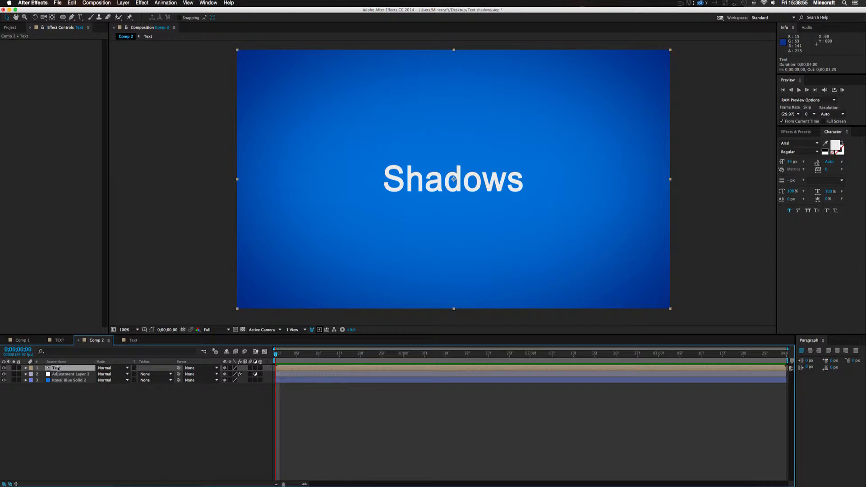
{"action": "key", "text": "super+d"}
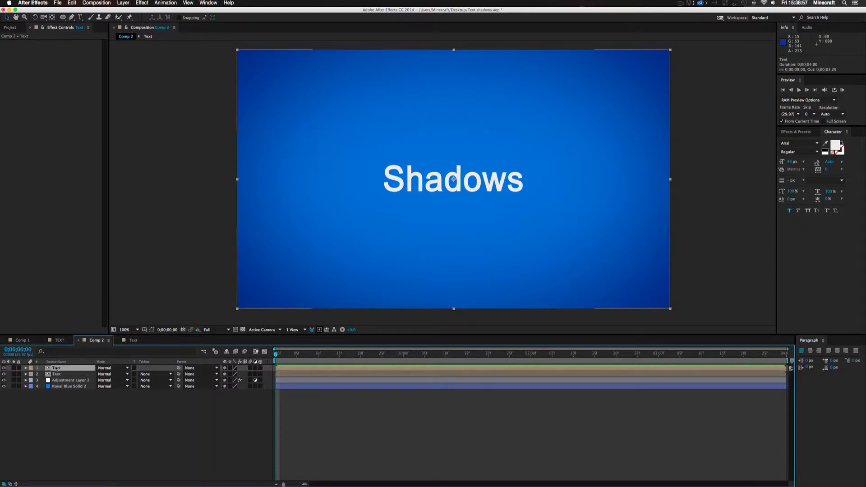
Apply the Fill effect to the lower Text layer in Comp 2
{"action": "left_click", "coordinate": [62, 375]}
{"action": "left_click", "coordinate": [61, 368]}
{"action": "left_click", "coordinate": [60, 374]}
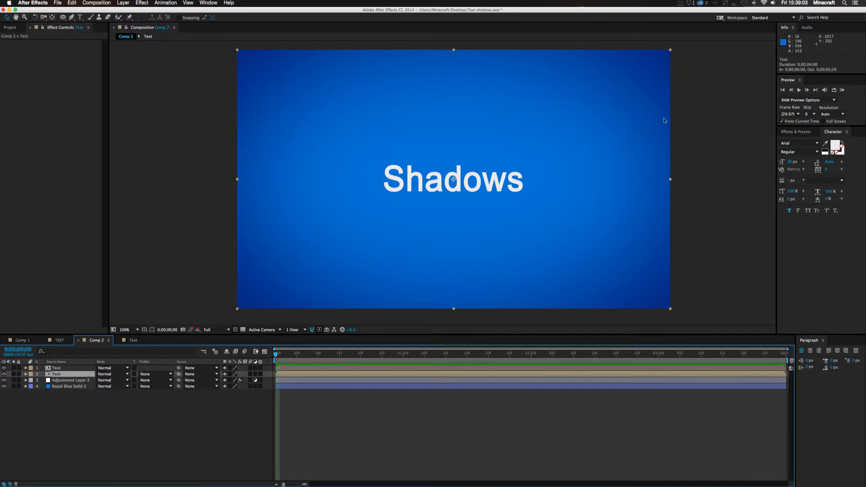
{"action": "left_click", "coordinate": [799, 134]}
{"action": "left_click", "coordinate": [801, 142]}
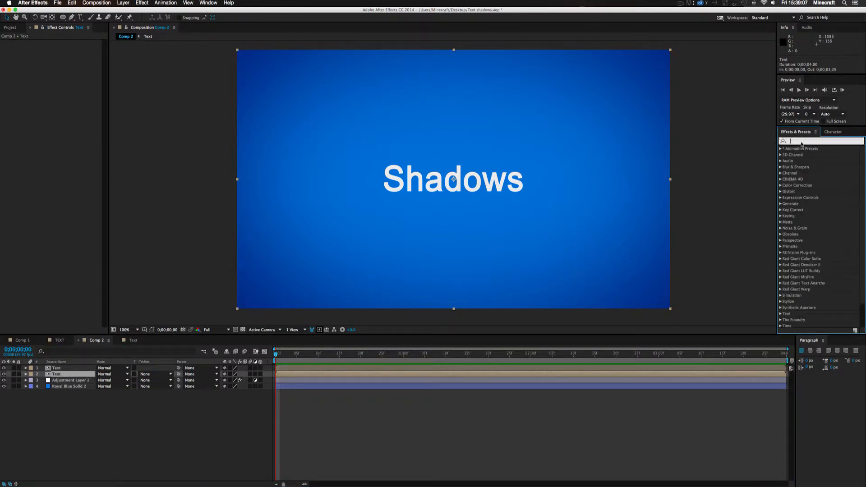
{"action": "type", "text": "fill"}
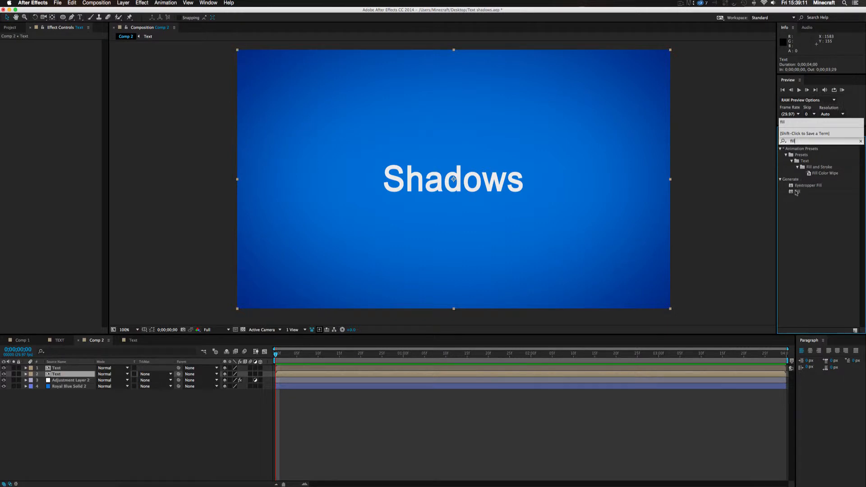
{"action": "left_click_drag", "start_coordinate": [798, 192], "coordinate": [662, 376]}
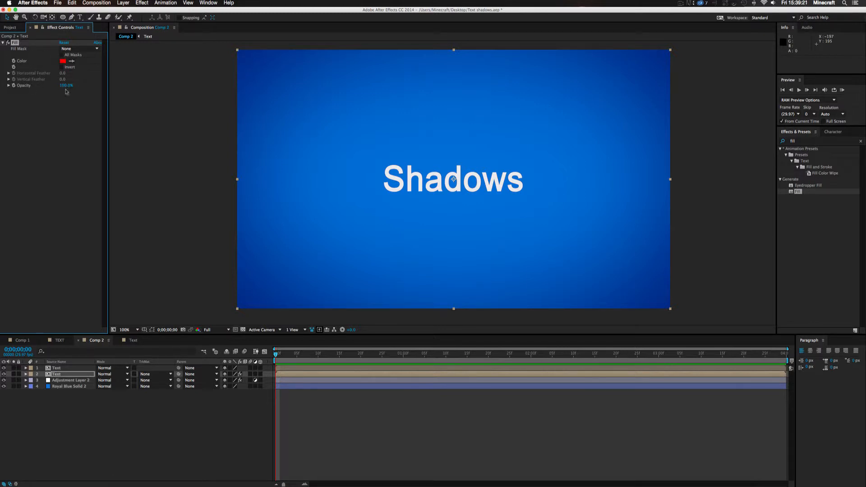
{"action": "left_click", "coordinate": [55, 411]}
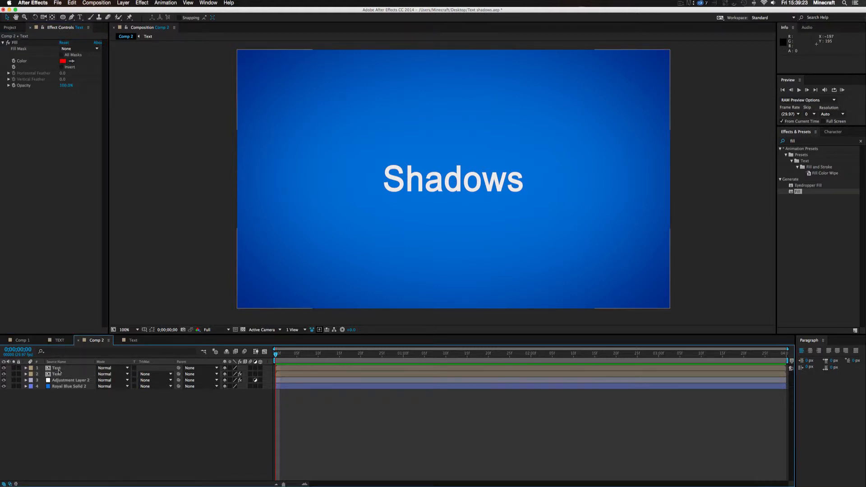
Hide the upper Text layer and set the lower Text layer's Fill colour to black (000000)
{"action": "left_click", "coordinate": [4, 368]}
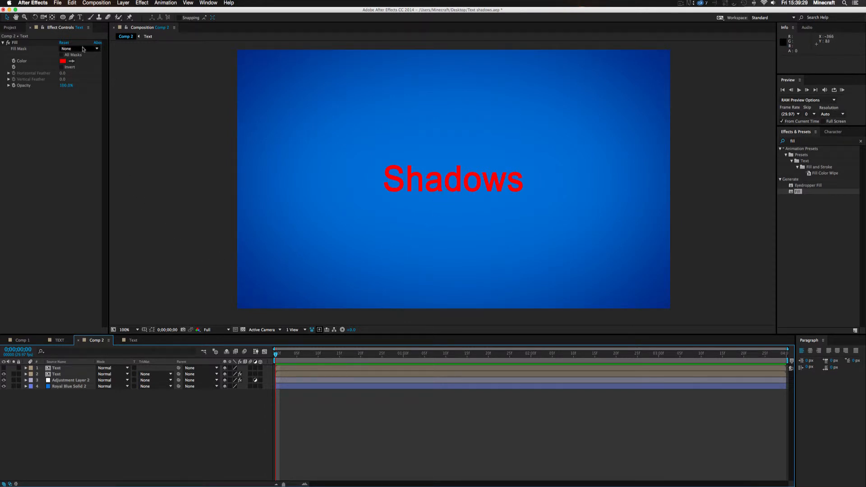
{"action": "left_click", "coordinate": [63, 61]}
{"action": "left_click_drag", "start_coordinate": [388, 247], "coordinate": [398, 306]}
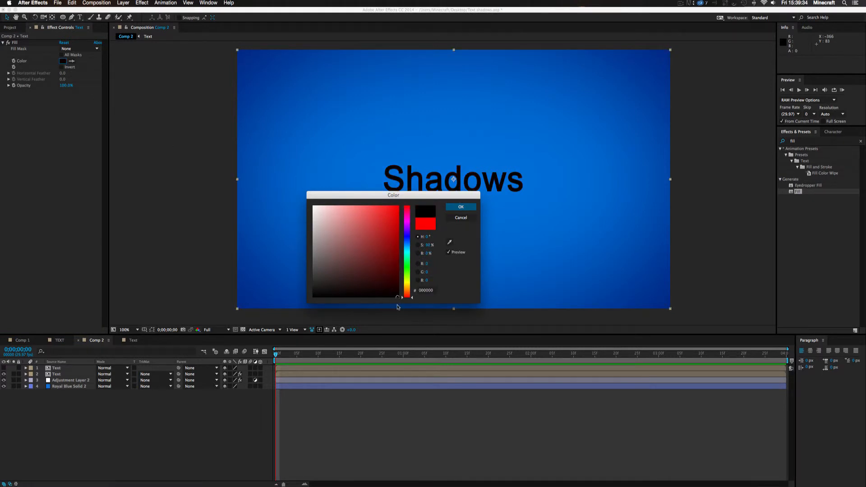
{"action": "left_click", "coordinate": [460, 206]}
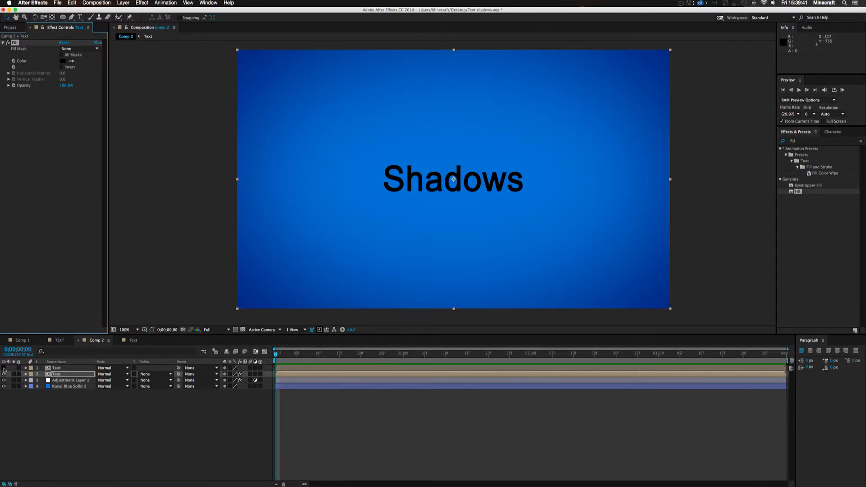
Show the upper Text layer again and rename the lower, black-filled Text layer to Shadow
{"action": "left_click", "coordinate": [4, 368]}
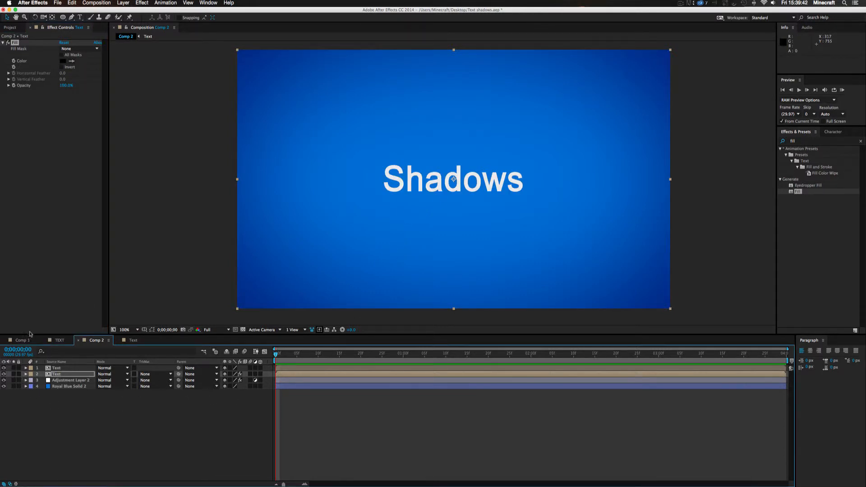
{"action": "left_click", "coordinate": [54, 375]}
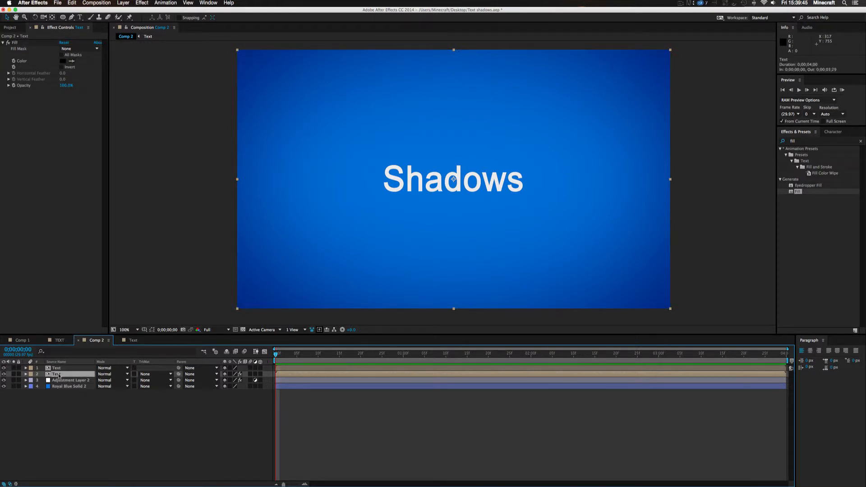
{"action": "key", "text": "Return"}
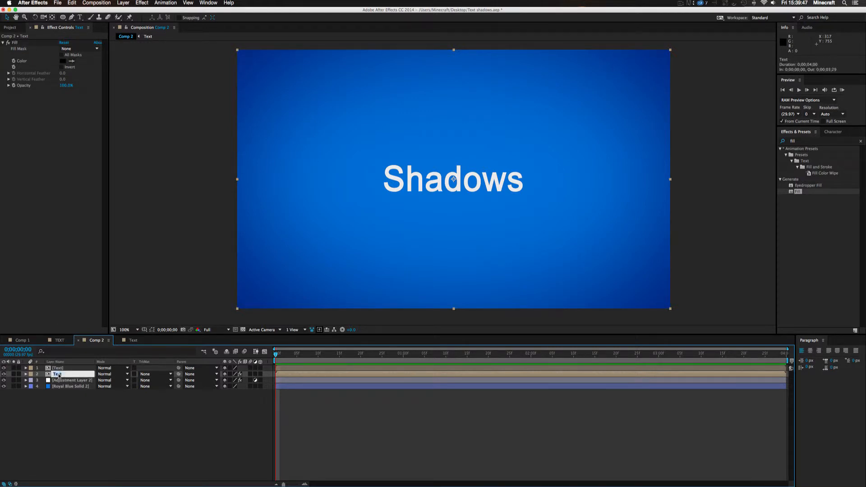
{"action": "type", "text": "Shadow"}
{"action": "key", "text": "Return"}
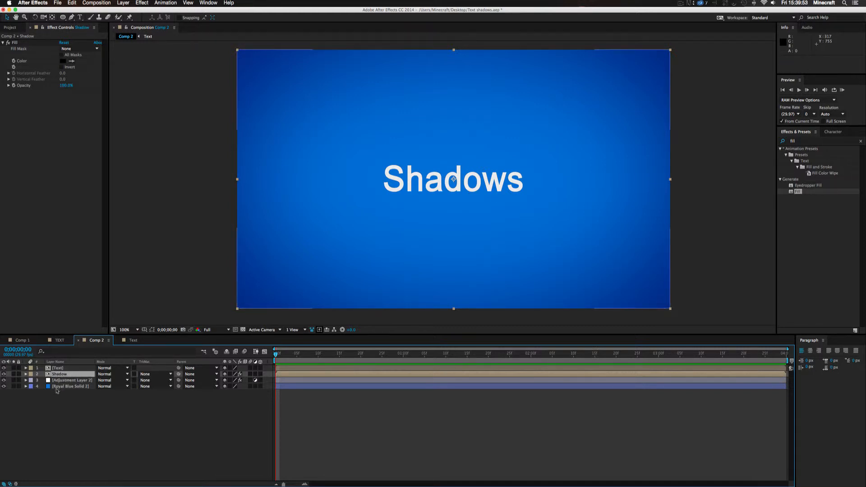
{"action": "left_click", "coordinate": [132, 418]}
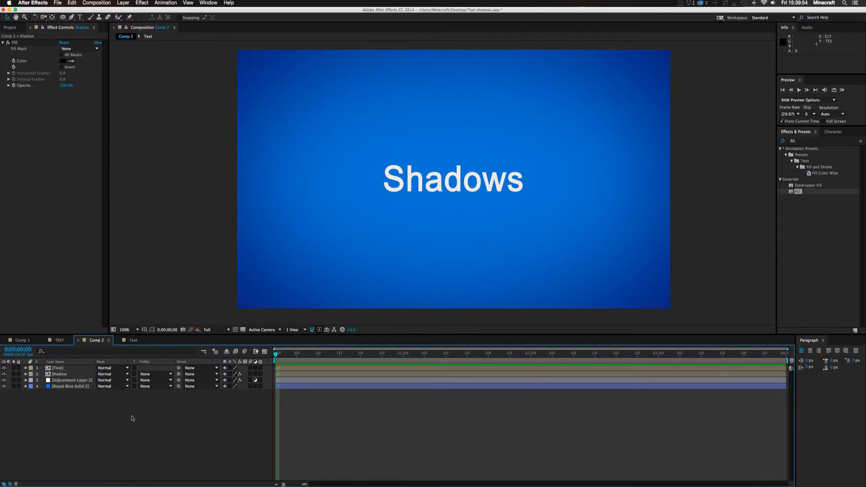
Apply the CC Radial Fast Blur effect to the Shadow layer
{"action": "left_click", "coordinate": [60, 374]}
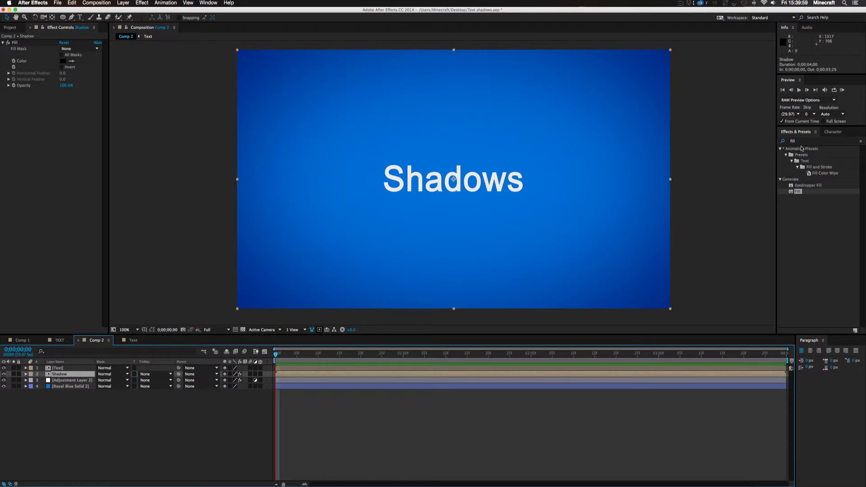
{"action": "left_click", "coordinate": [785, 142]}
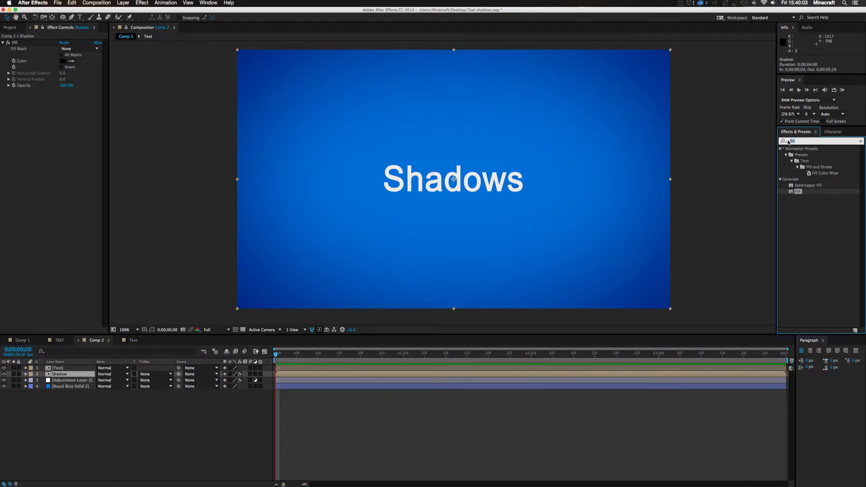
{"action": "type", "text": "radial"}
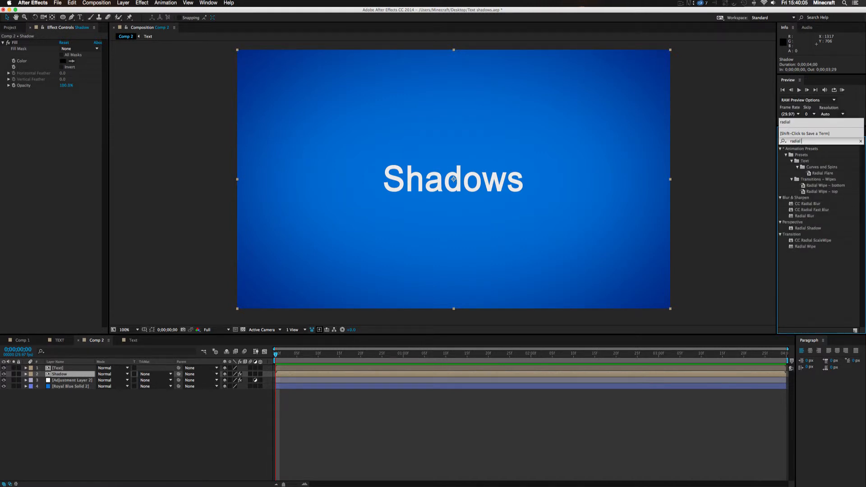
{"action": "type", "text": " fast"}
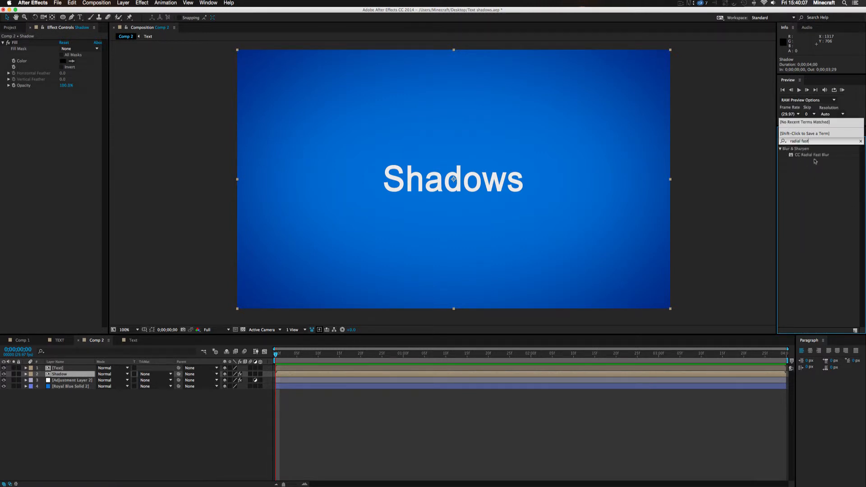
{"action": "left_click_drag", "start_coordinate": [812, 155], "coordinate": [391, 375]}
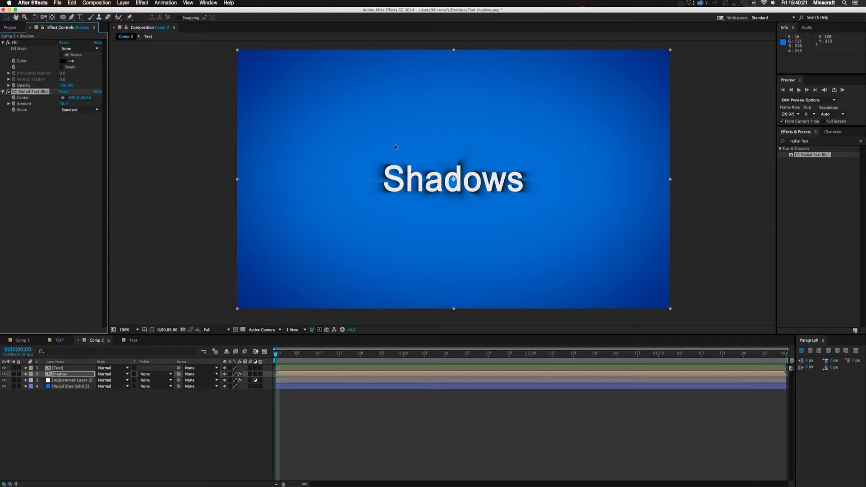
Place the CC Radial Fast Blur centre above the composition at about 943, -243 so the shadow falls downward, and inspect it enlarged
{"action": "left_click_drag", "start_coordinate": [535, 81], "coordinate": [496, 200]}
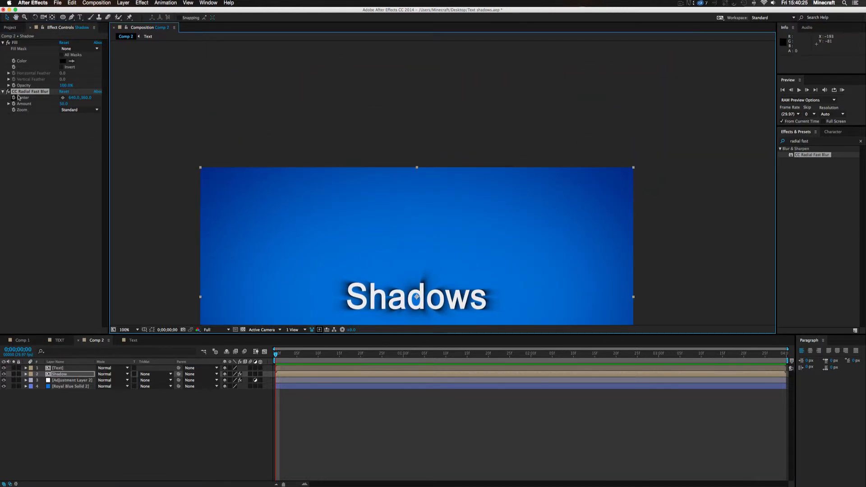
{"action": "left_click", "coordinate": [62, 98]}
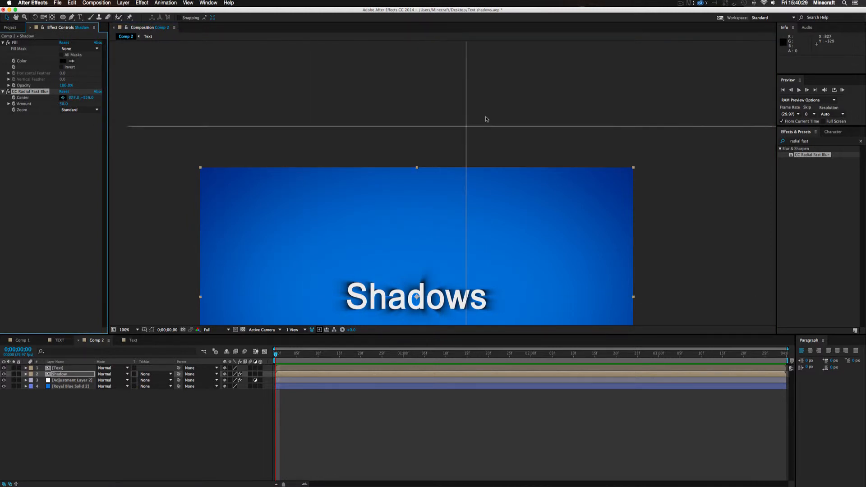
{"action": "left_click", "coordinate": [507, 108]}
{"action": "left_click_drag", "start_coordinate": [508, 109], "coordinate": [263, 109]}
{"action": "left_click_drag", "start_coordinate": [314, 84], "coordinate": [519, 79]}
{"action": "left_click_drag", "start_coordinate": [448, 260], "coordinate": [470, 172]}
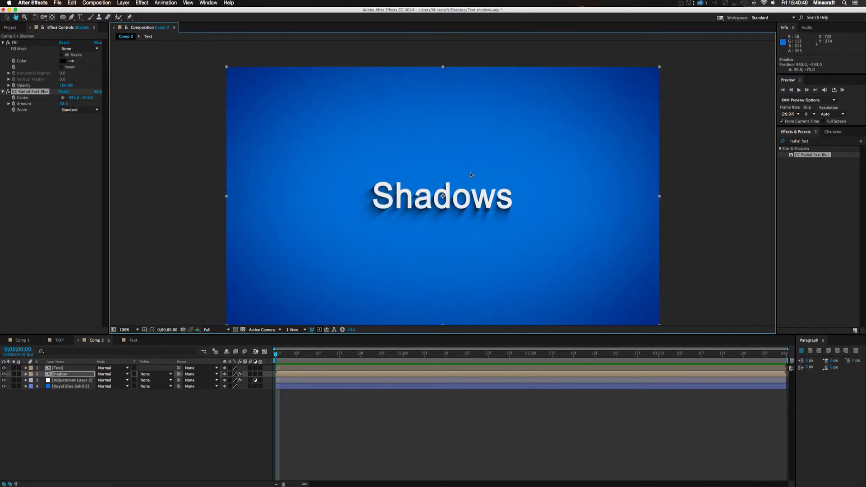
{"action": "left_click", "coordinate": [436, 420]}
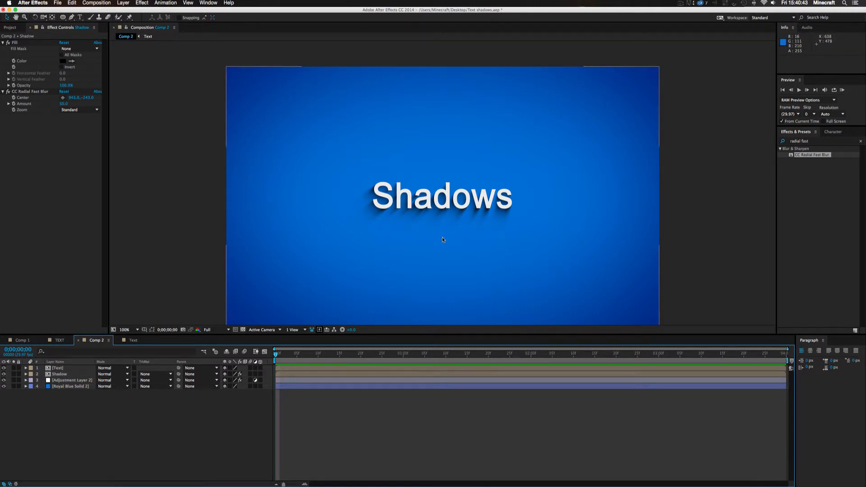
{"action": "key", "text": "period"}
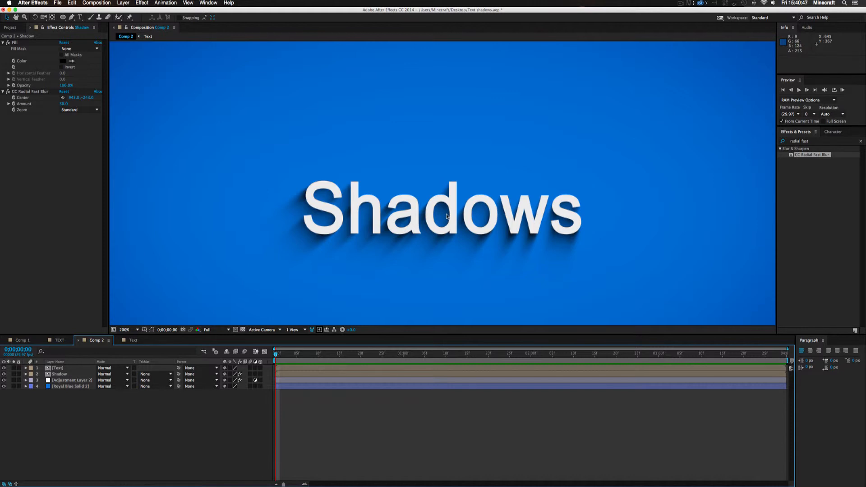
{"action": "key", "text": "comma"}
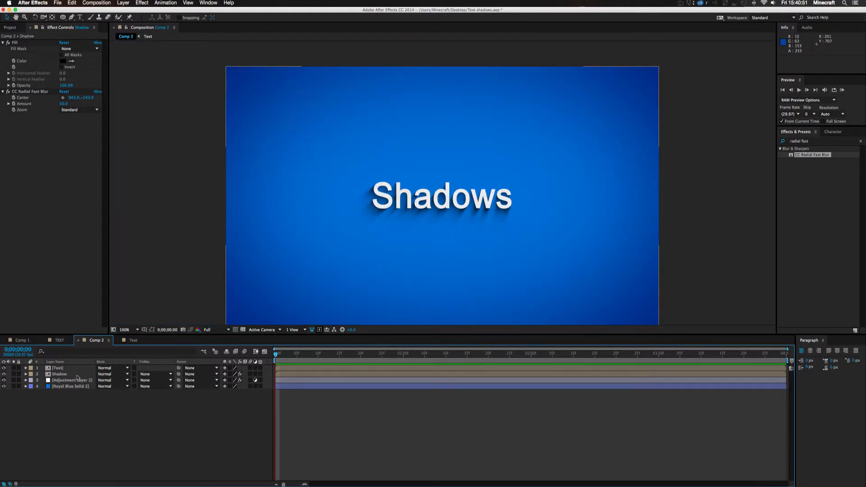
Apply the Drop Shadow effect to the upper Text layer
{"action": "left_click", "coordinate": [60, 367]}
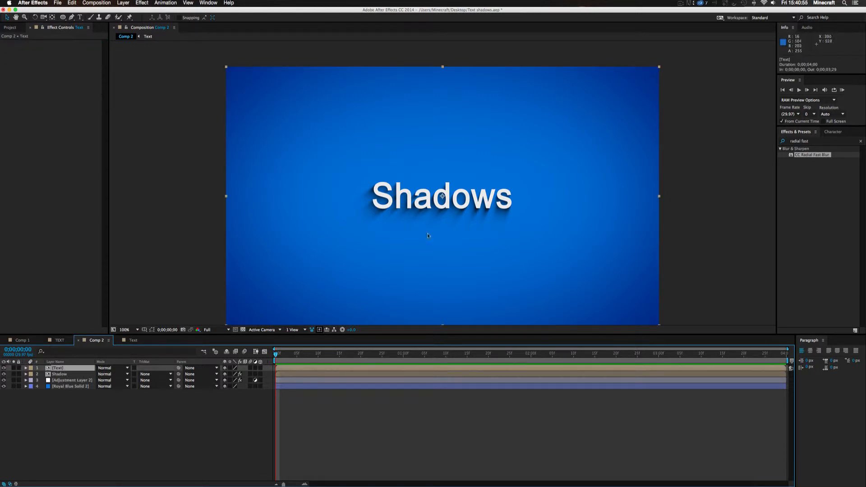
{"action": "left_click", "coordinate": [814, 143]}
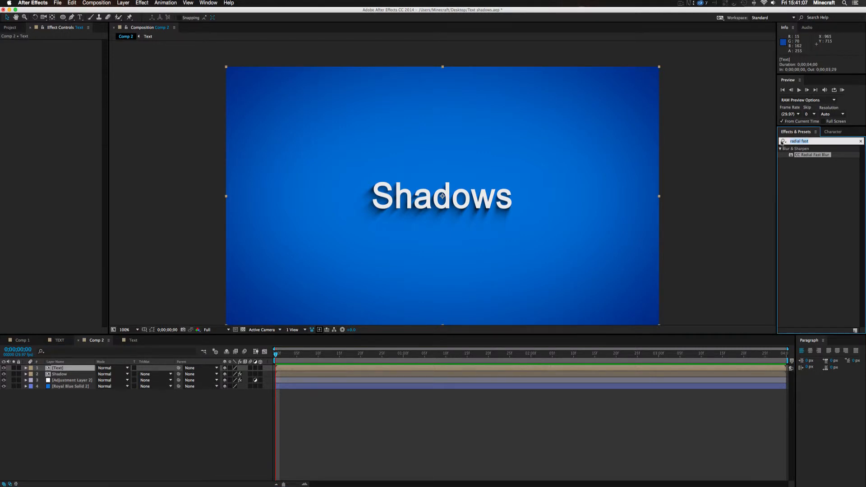
{"action": "type", "text": "drop shadow"}
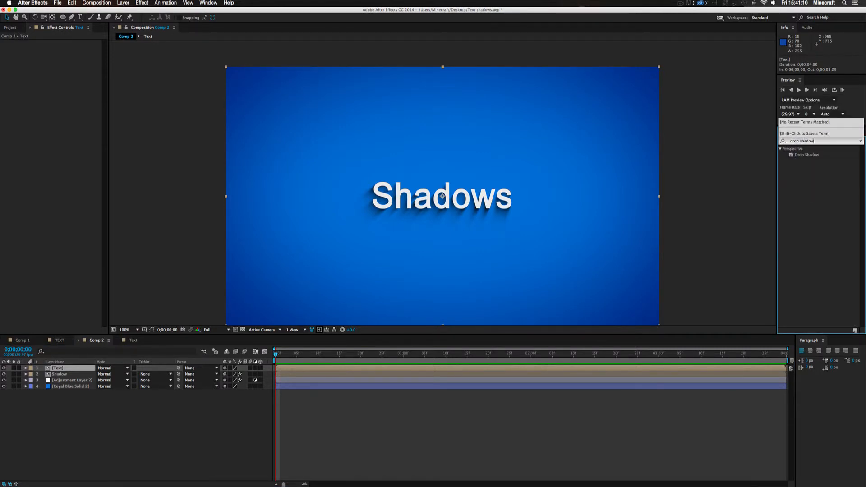
{"action": "left_click", "coordinate": [804, 156]}
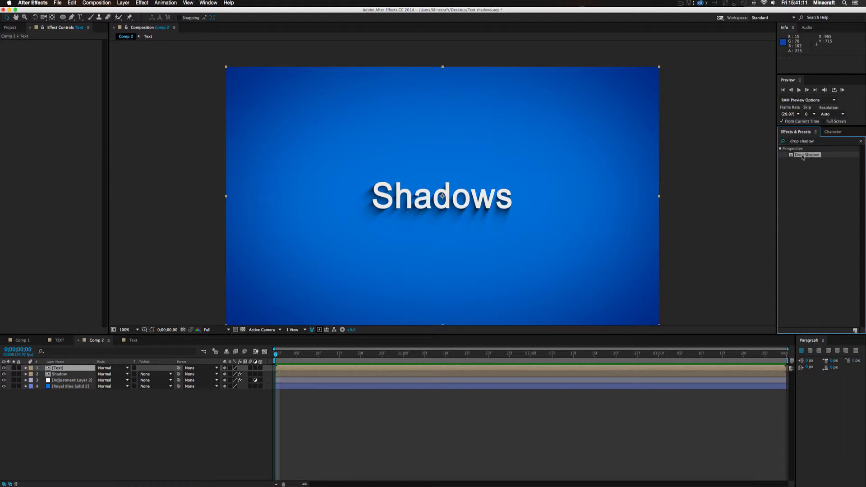
{"action": "left_click_drag", "start_coordinate": [511, 370], "coordinate": [507, 367]}
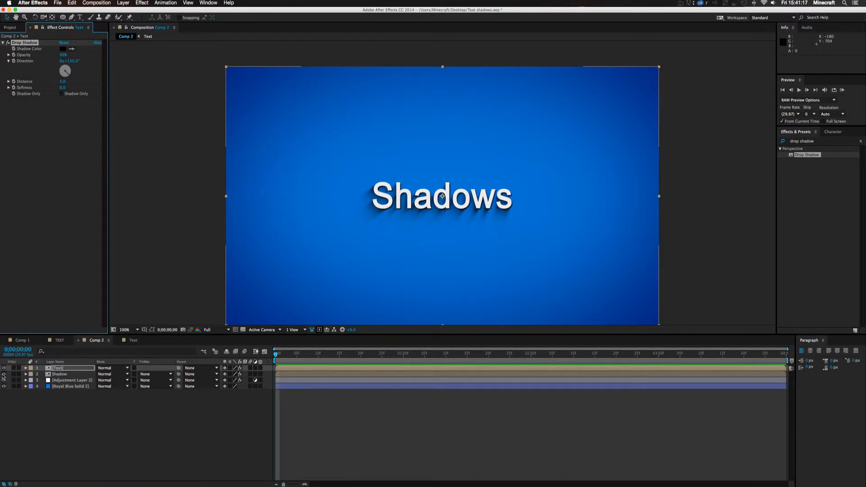
Hide the Shadow layer and set the Text layer's Drop Shadow to direction about 200°, distance 4 and softness 24
{"action": "left_click", "coordinate": [4, 374]}
{"action": "left_click", "coordinate": [62, 369]}
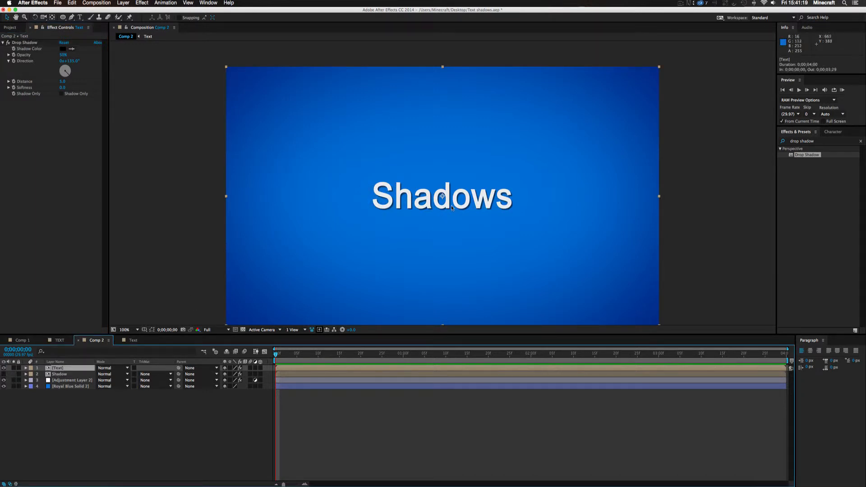
{"action": "left_click_drag", "start_coordinate": [67, 72], "coordinate": [73, 104]}
{"action": "left_click_drag", "start_coordinate": [98, 54], "coordinate": [55, 91]}
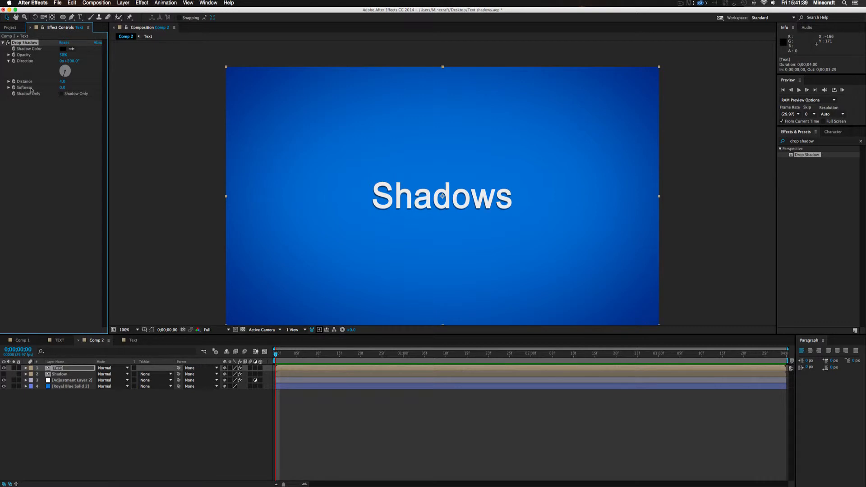
{"action": "mouse_move", "coordinate": [62, 90]}
{"action": "left_mouse_down"}
{"action": "mouse_move", "coordinate": [110, 90]}
{"action": "mouse_move", "coordinate": [60, 92]}
{"action": "left_mouse_up"}
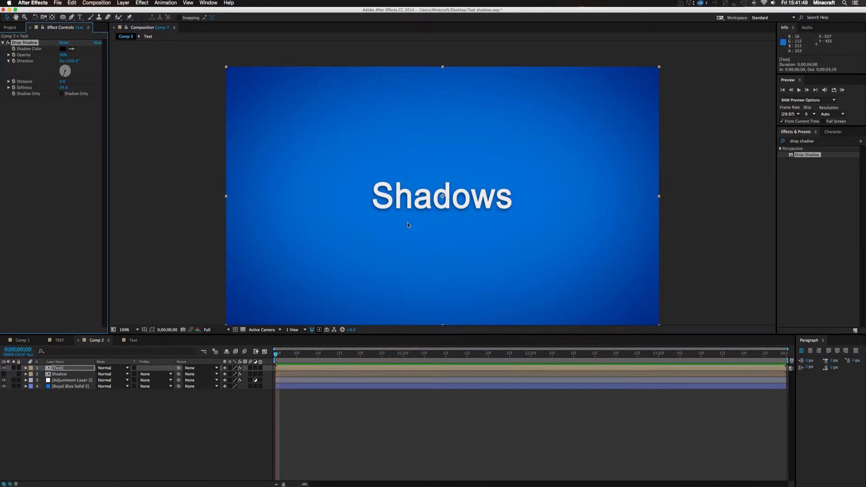
Toggle the Text layer's Drop Shadow effect off and on to compare the title with and without it
{"action": "key", "text": "period"}
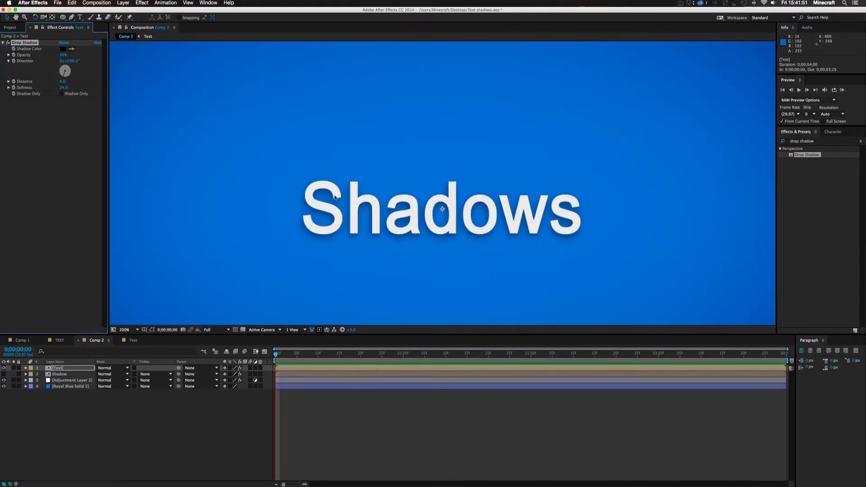
{"action": "left_click", "coordinate": [8, 42]}
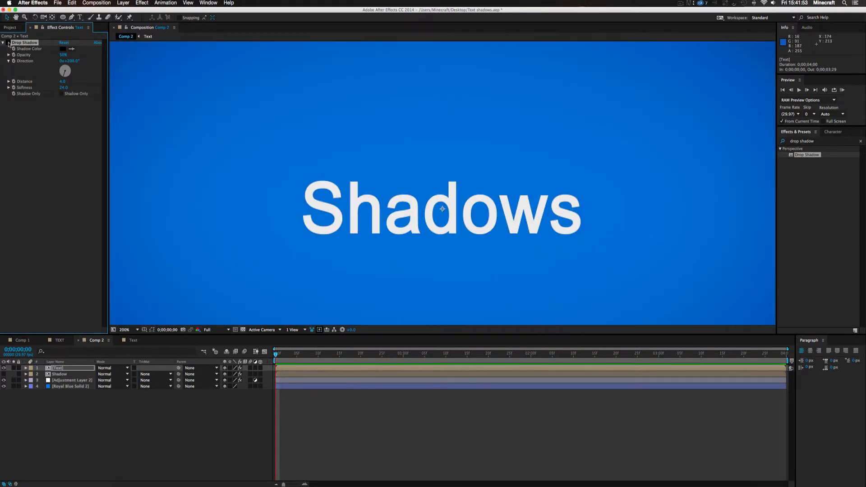
{"action": "left_click", "coordinate": [8, 43]}
{"action": "left_click", "coordinate": [7, 42]}
{"action": "left_click", "coordinate": [8, 42]}
{"action": "left_click", "coordinate": [8, 43]}
{"action": "left_click", "coordinate": [8, 43]}
{"action": "scroll", "coordinate": [456, 136], "scroll_direction": "down", "scroll_amount": 1}
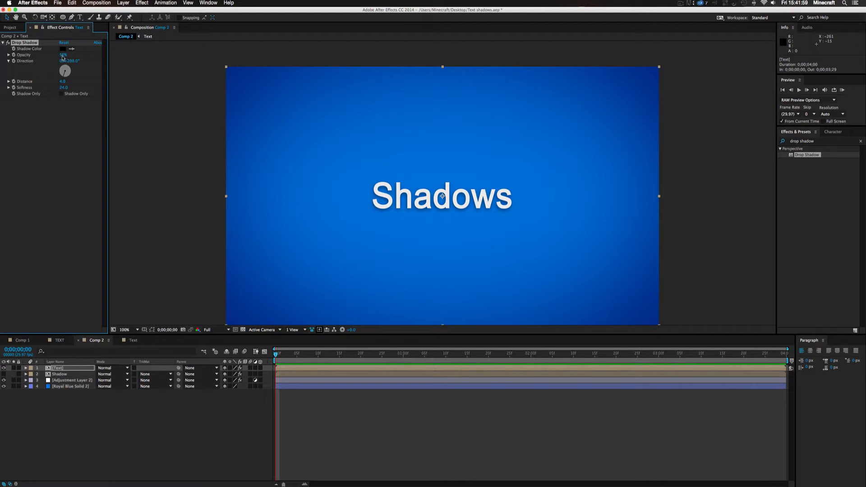
Try a different Drop Shadow opacity on the Text layer and undo the change
{"action": "left_click_drag", "start_coordinate": [63, 56], "coordinate": [145, 55]}
{"action": "key", "text": "super+z"}
{"action": "mouse_move", "coordinate": [452, 213]}
{"action": "left_mouse_down"}
{"action": "mouse_move", "coordinate": [440, 199]}
{"action": "mouse_move", "coordinate": [452, 206]}
{"action": "left_mouse_up"}
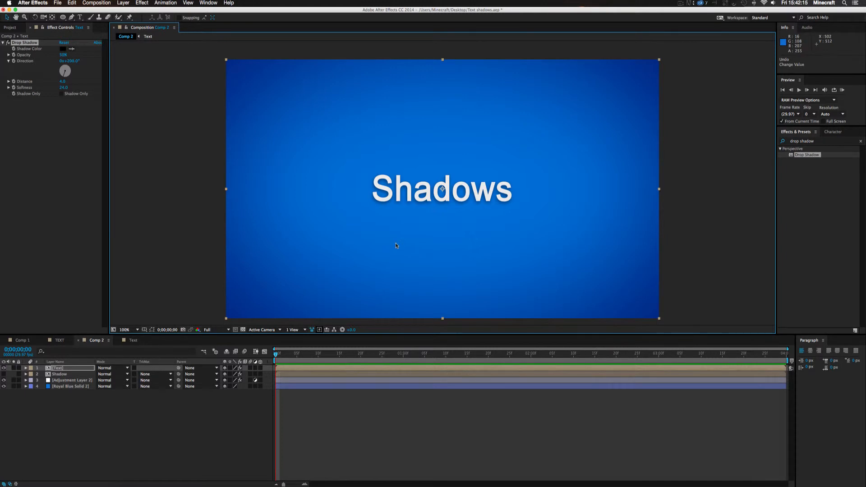
Show the Shadow layer again and compare Comp 2 with the finished title in Comp 1
{"action": "left_click", "coordinate": [85, 434]}
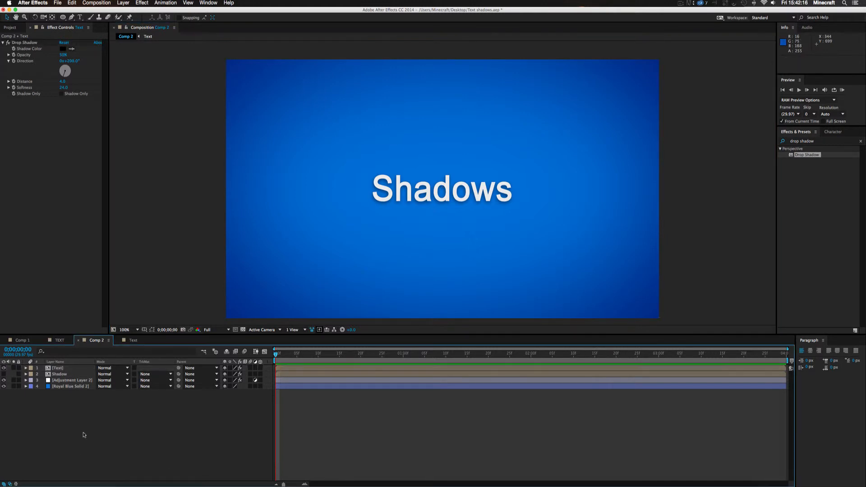
{"action": "left_click", "coordinate": [4, 374]}
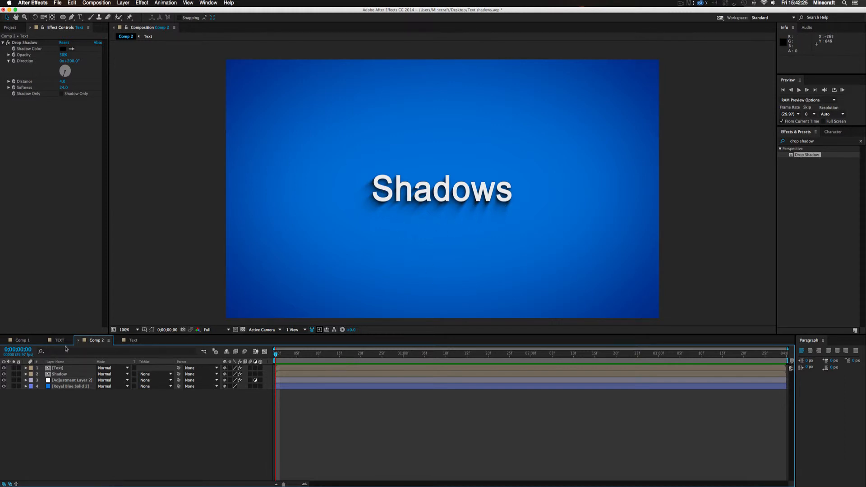
{"action": "left_click", "coordinate": [22, 340]}
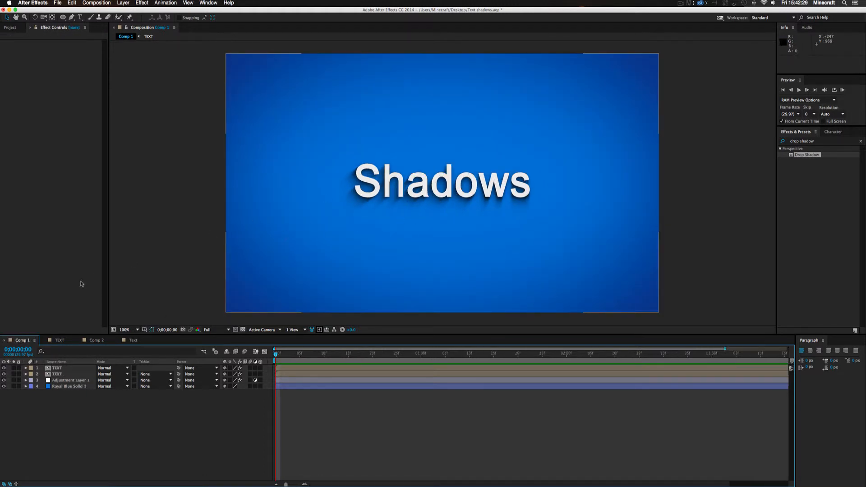
{"action": "left_click", "coordinate": [98, 340]}
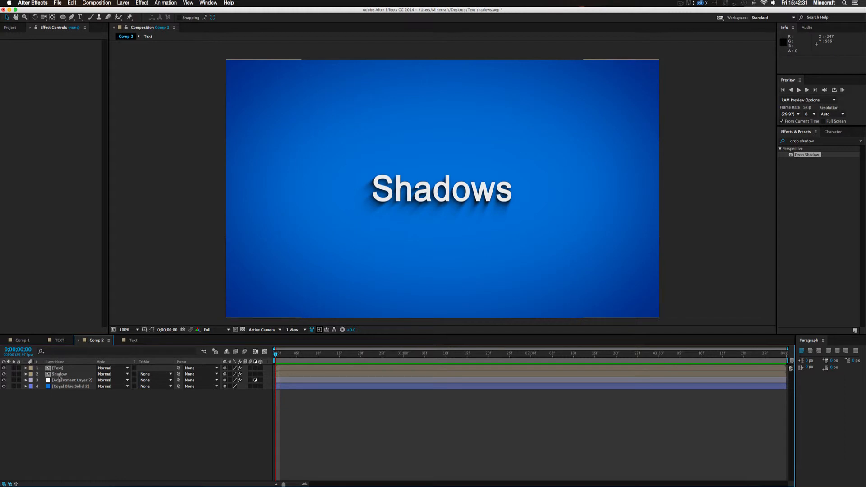
Reveal the Shadow layer's Opacity property and collapse the layer again
{"action": "left_click", "coordinate": [68, 375]}
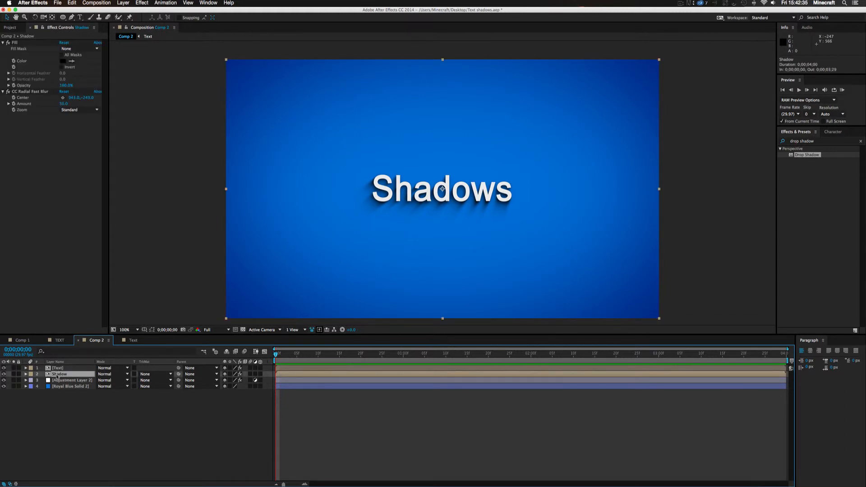
{"action": "key", "text": "t"}
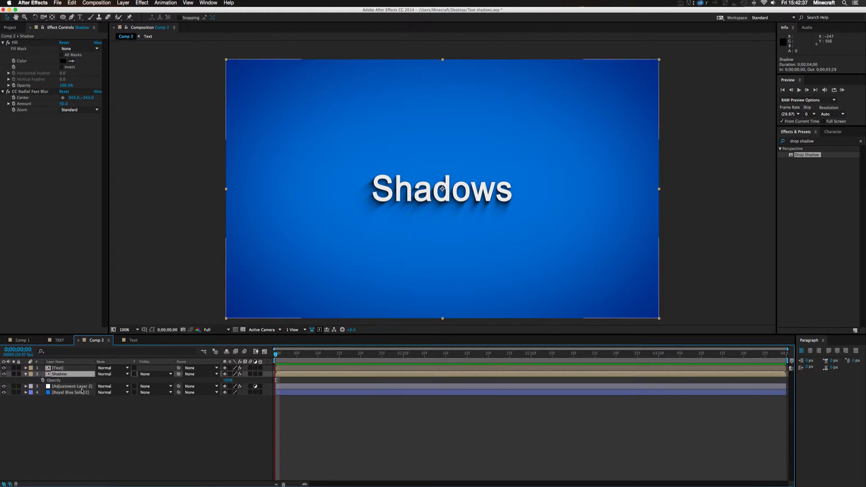
{"action": "left_click", "coordinate": [26, 374]}
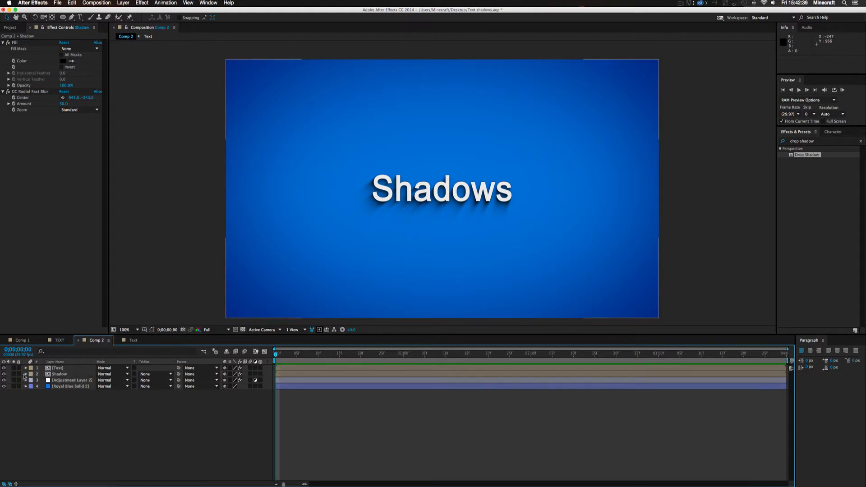
Lower the Shadow layer's Opacity to 42% in its Transform properties and collapse the layer
{"action": "left_click", "coordinate": [26, 374]}
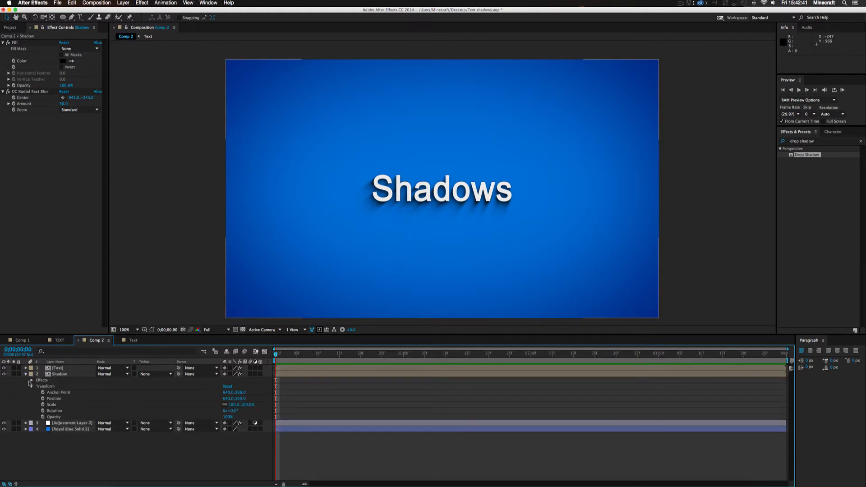
{"action": "left_click", "coordinate": [36, 388]}
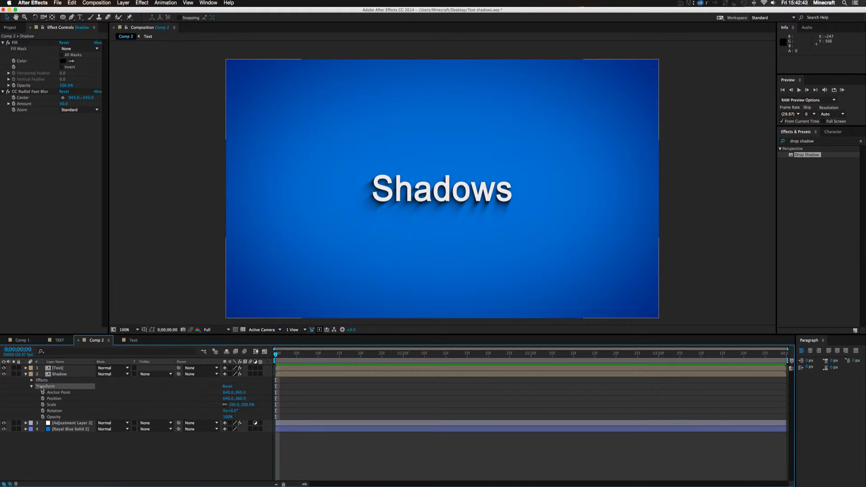
{"action": "left_click", "coordinate": [30, 386]}
{"action": "left_click", "coordinate": [31, 387]}
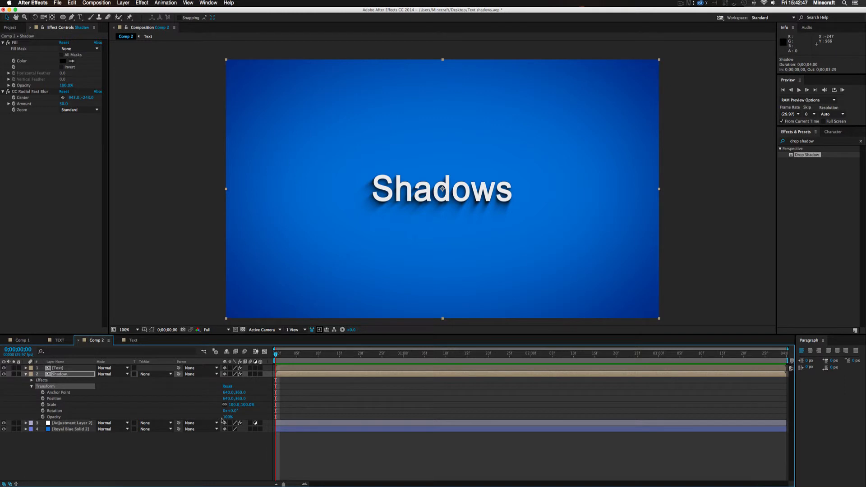
{"action": "left_click_drag", "start_coordinate": [228, 417], "coordinate": [209, 417]}
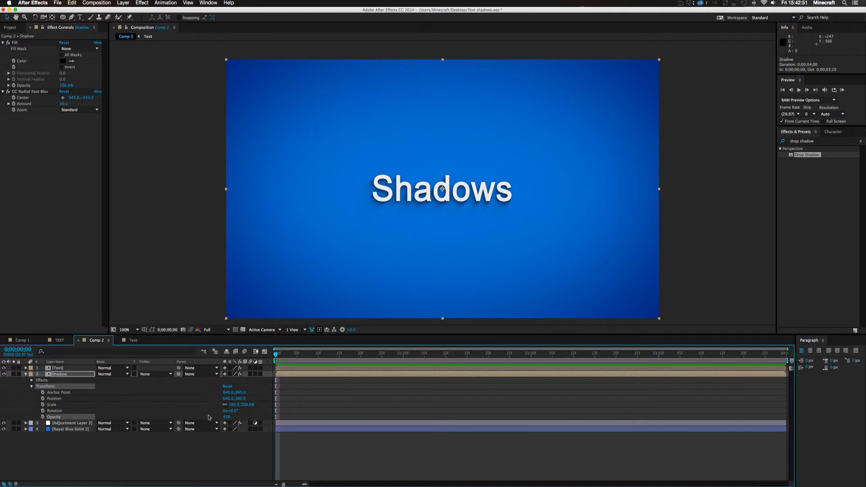
{"action": "left_click_drag", "start_coordinate": [209, 417], "coordinate": [186, 421]}
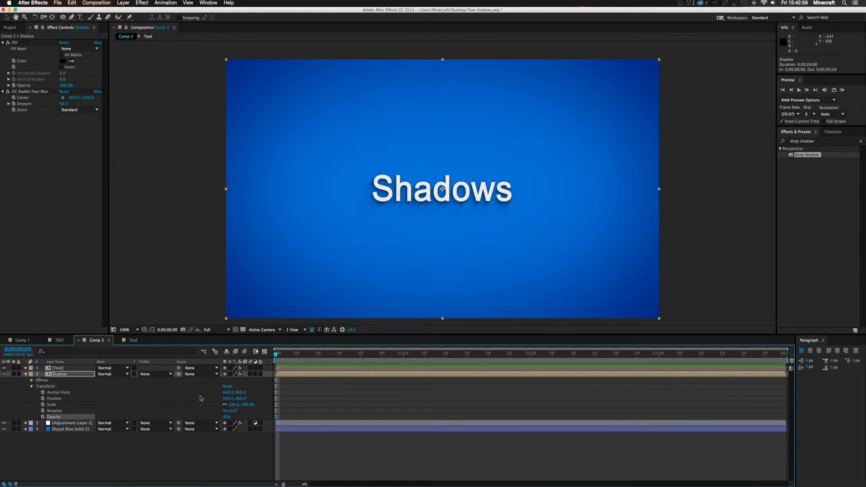
{"action": "left_click", "coordinate": [26, 375]}
{"action": "left_click", "coordinate": [400, 428]}
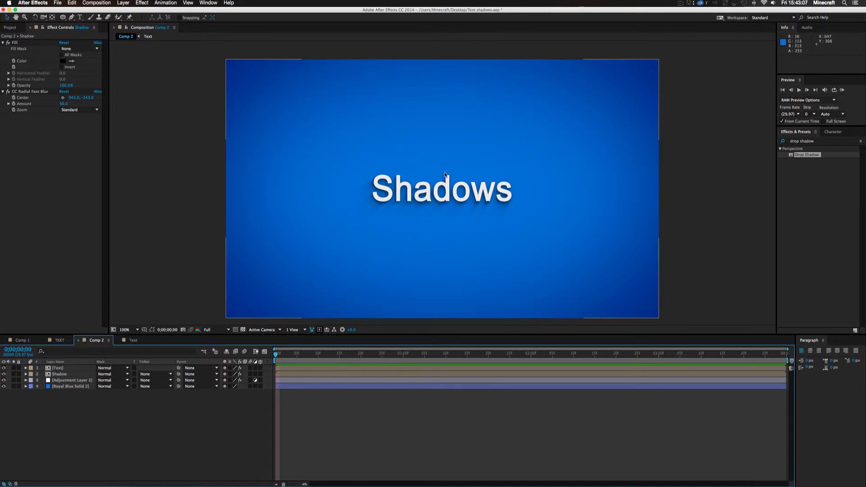
Replace the title wording in the Text composition with "Full Moon" and return to Comp 2 to view the updated title
{"action": "left_click", "coordinate": [132, 340]}
{"action": "left_click", "coordinate": [96, 340]}
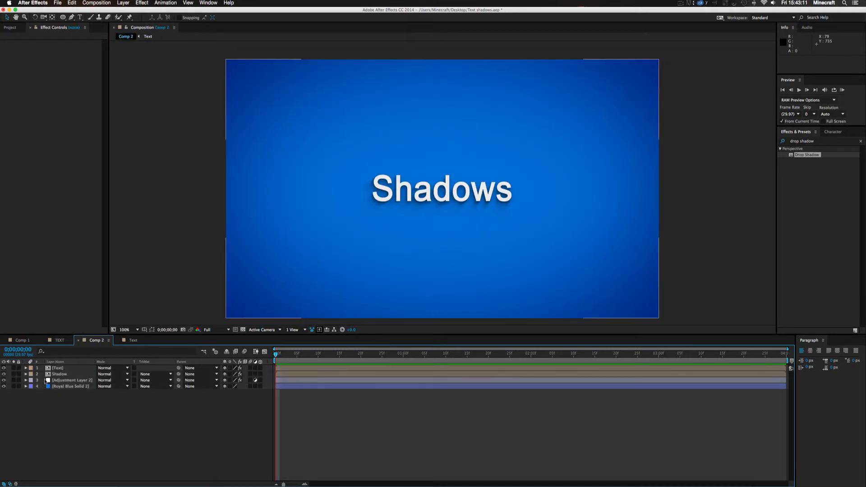
{"action": "left_click", "coordinate": [58, 368]}
{"action": "double_click", "coordinate": [60, 369]}
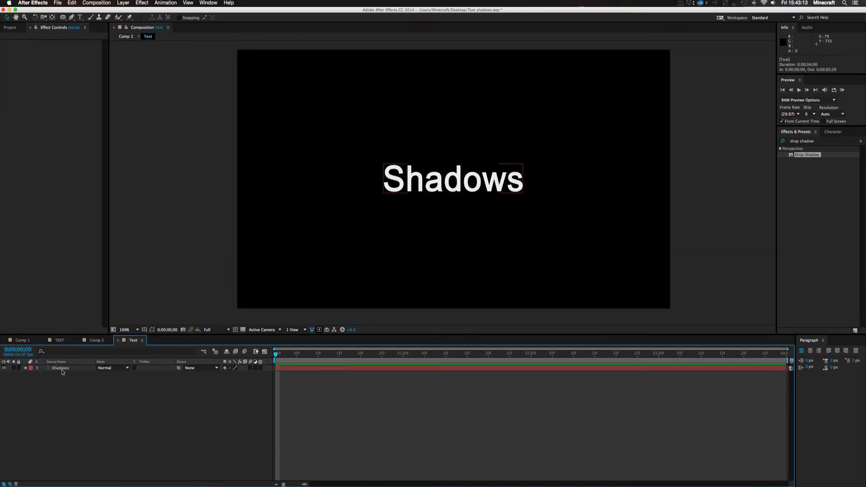
{"action": "left_click", "coordinate": [60, 367]}
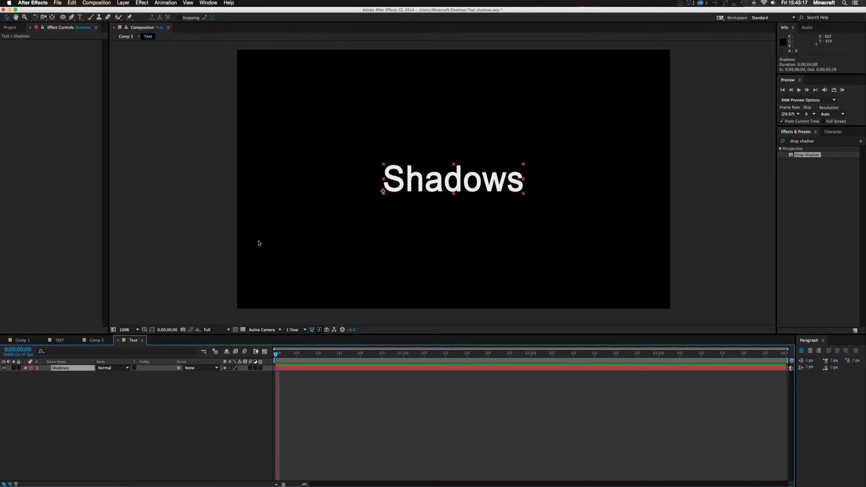
{"action": "double_click", "coordinate": [68, 368]}
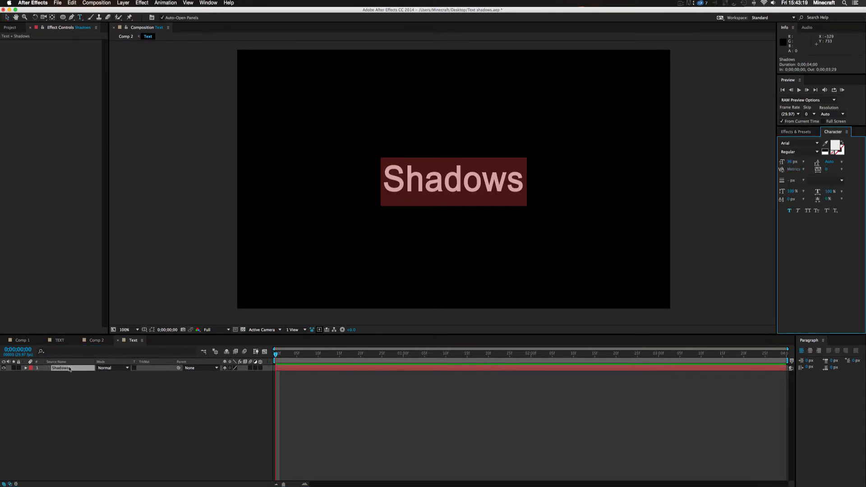
{"action": "left_click", "coordinate": [519, 157]}
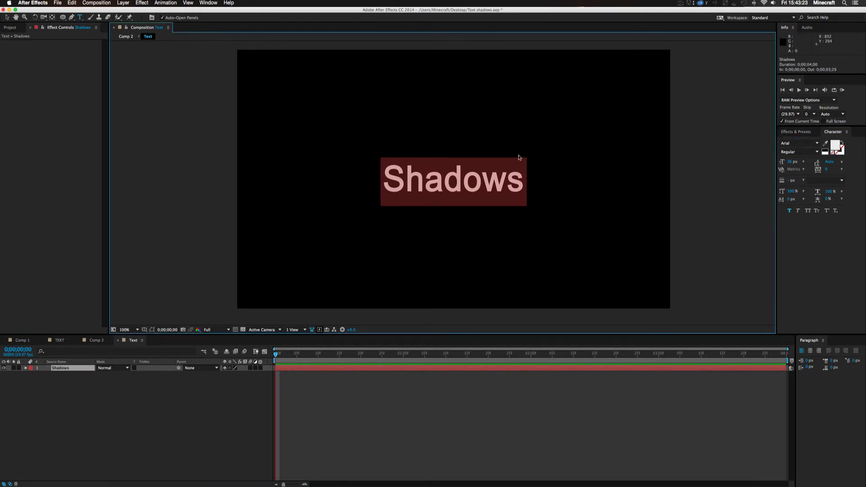
{"action": "type", "text": "Full "}
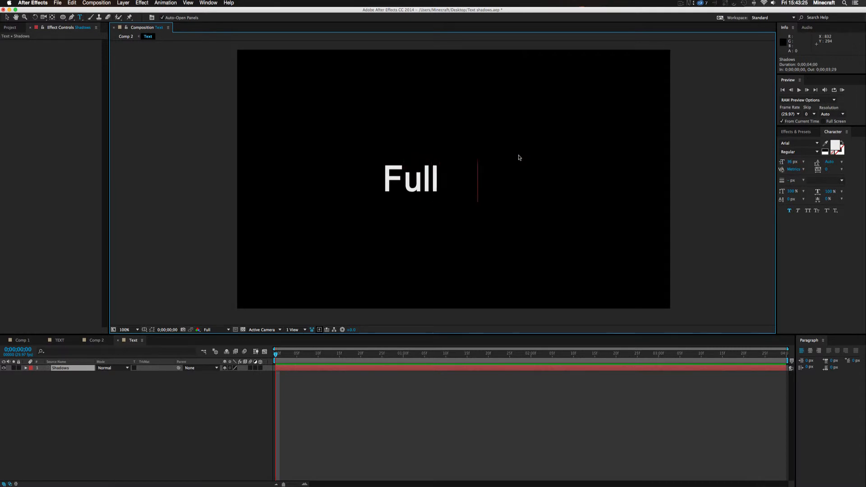
{"action": "type", "text": "Moon"}
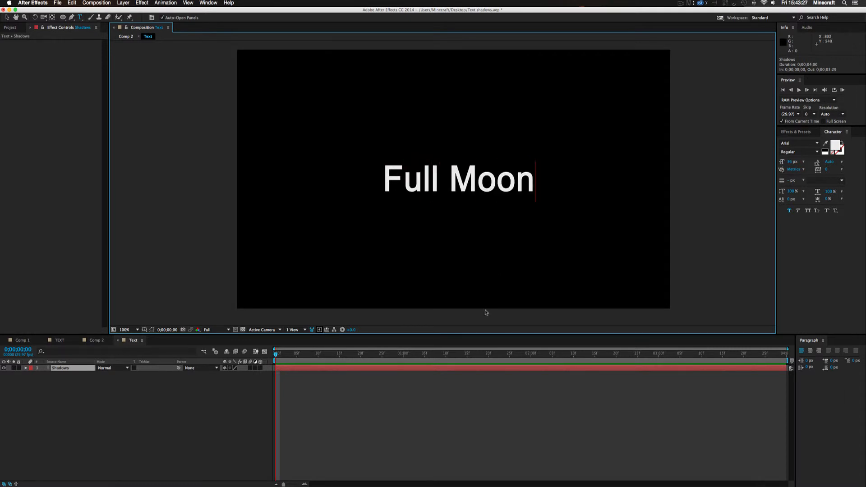
{"action": "left_click", "coordinate": [463, 393]}
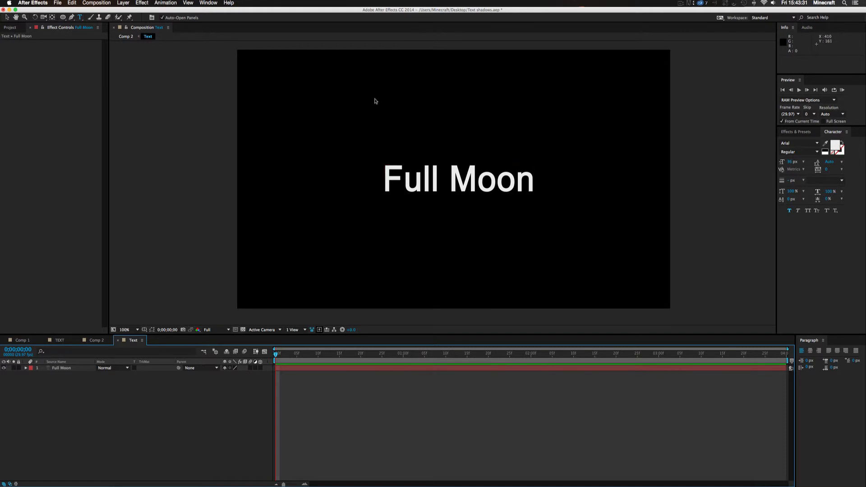
{"action": "key", "text": "v"}
{"action": "left_click", "coordinate": [95, 341]}
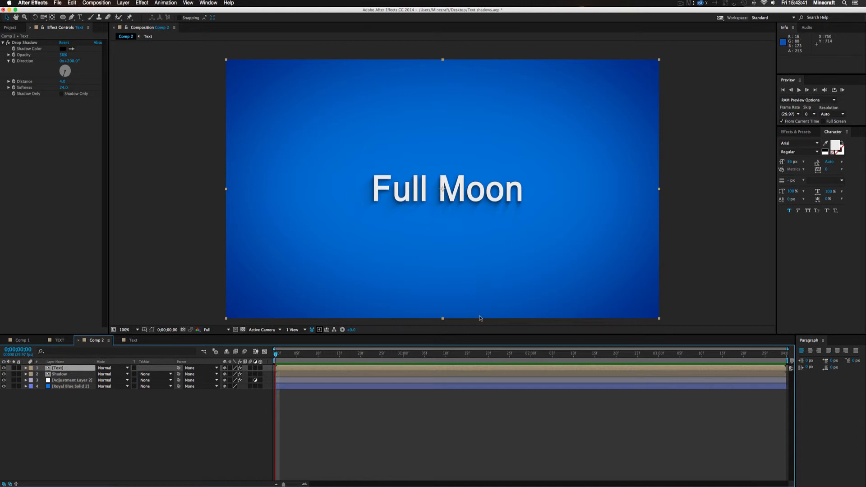
{"action": "left_click", "coordinate": [478, 419]}
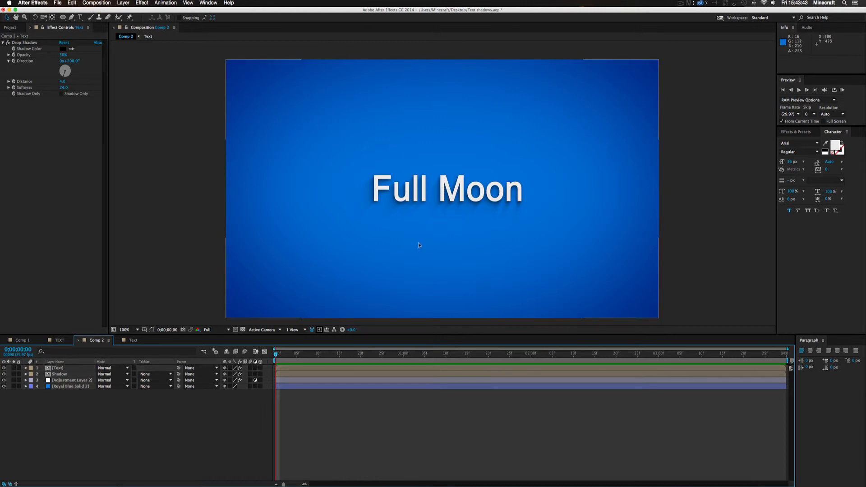
Add a composition-sized royal blue solid above the title in the Text composition
{"action": "left_click", "coordinate": [133, 340]}
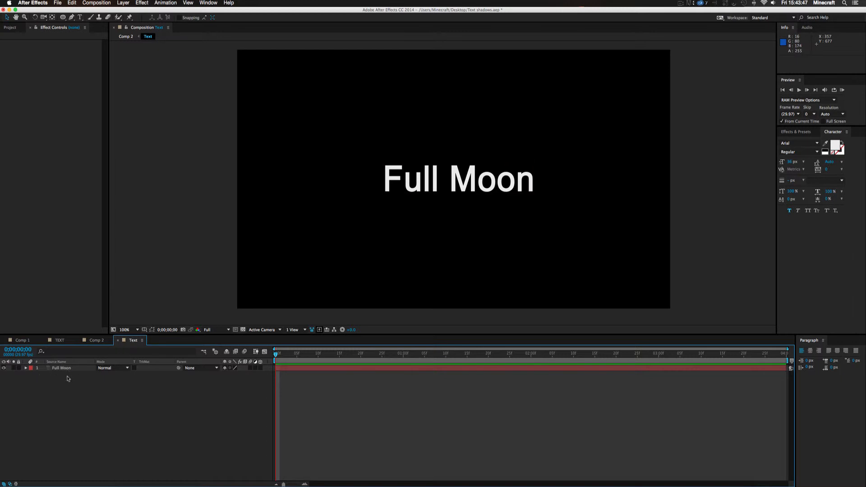
{"action": "left_click", "coordinate": [92, 340]}
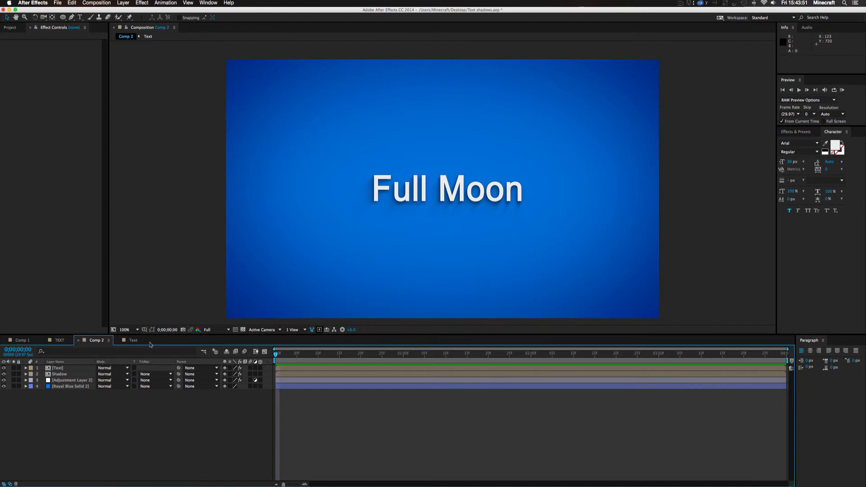
{"action": "left_click", "coordinate": [134, 340]}
{"action": "right_click", "coordinate": [191, 397]}
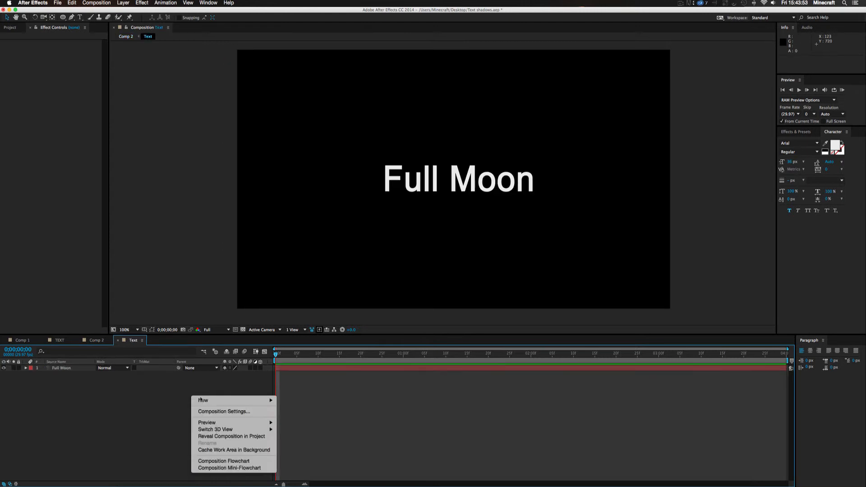
{"action": "mouse_move", "coordinate": [235, 400]}
{"action": "left_click", "coordinate": [292, 419]}
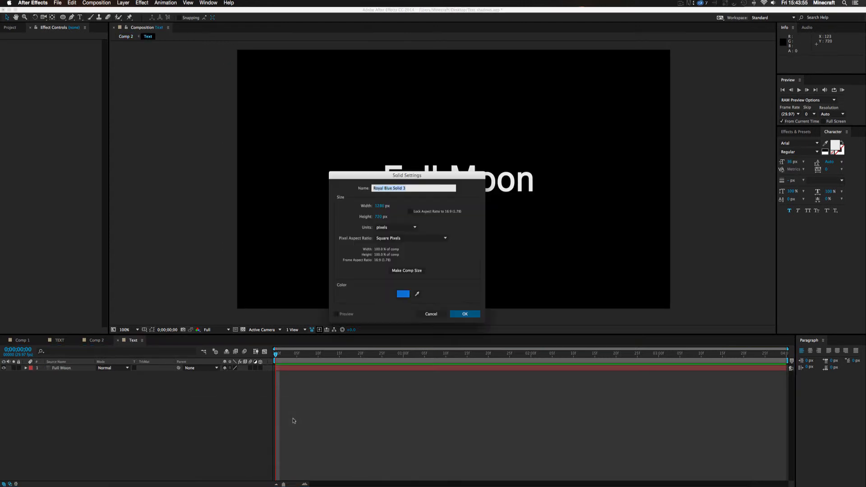
{"action": "left_click", "coordinate": [455, 317]}
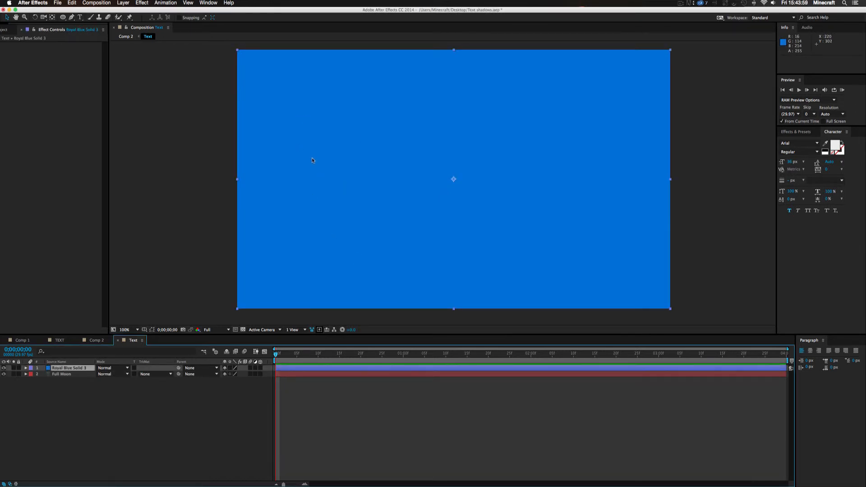
Draw a closed, curved seven-point mask on the blue solid with the Pen tool, making a freeform blob beside the title
{"action": "left_click", "coordinate": [71, 18]}
{"action": "left_click_drag", "start_coordinate": [345, 92], "coordinate": [329, 97]}
{"action": "left_click", "coordinate": [304, 123]}
{"action": "left_click_drag", "start_coordinate": [297, 177], "coordinate": [367, 195]}
{"action": "left_click_drag", "start_coordinate": [393, 152], "coordinate": [411, 132]}
{"action": "left_click_drag", "start_coordinate": [439, 113], "coordinate": [380, 79]}
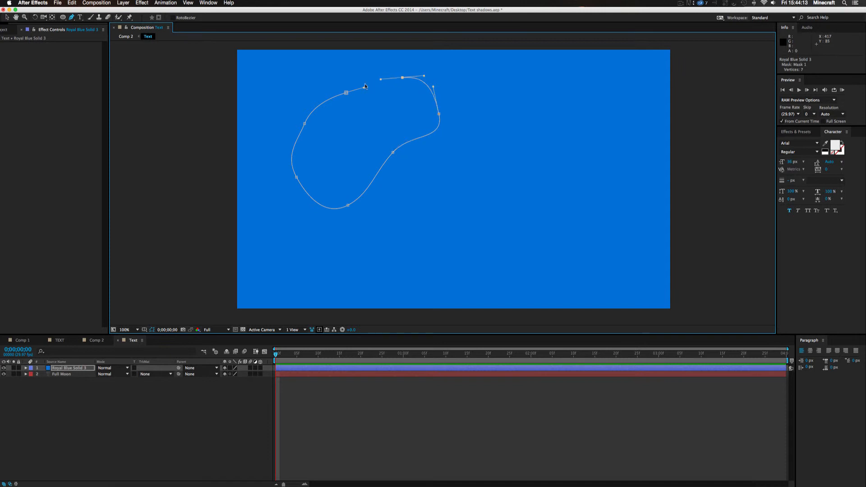
{"action": "left_click", "coordinate": [346, 93]}
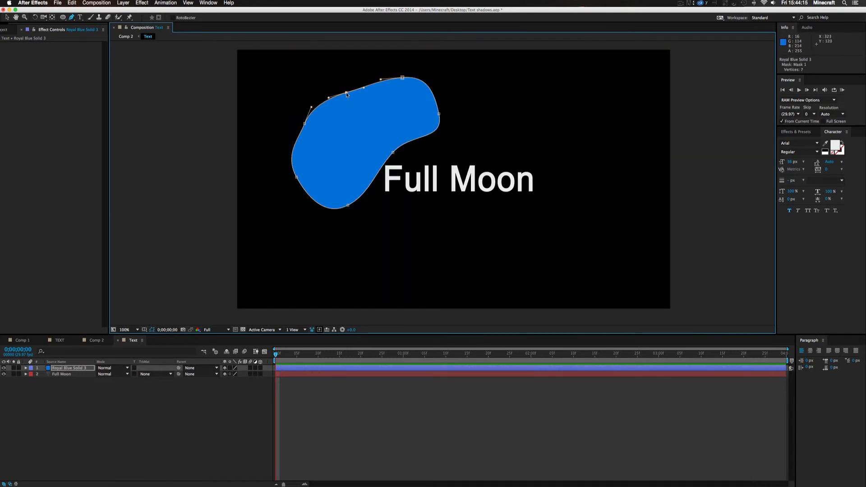
{"action": "key", "text": "v"}
{"action": "left_click", "coordinate": [398, 369]}
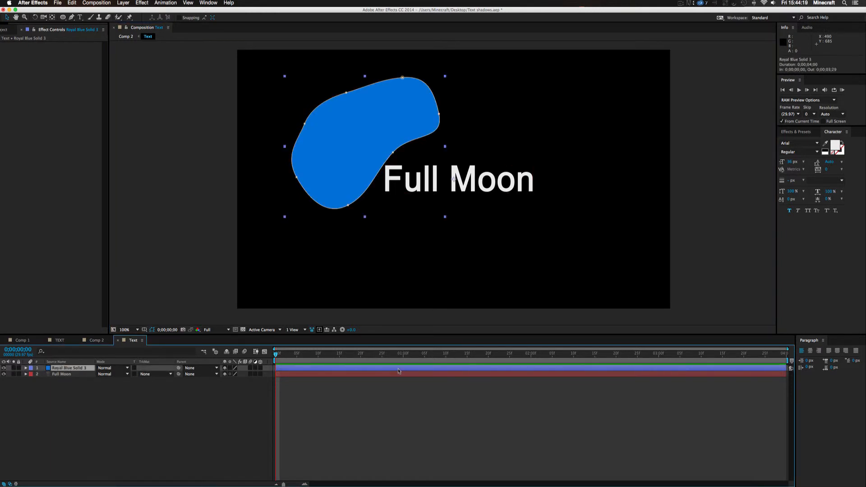
Move the blue blob up and left, clear of the title, and refine the inward curve on its lower-right edge
{"action": "left_click_drag", "start_coordinate": [349, 144], "coordinate": [486, 265]}
{"action": "left_click_drag", "start_coordinate": [551, 255], "coordinate": [396, 120]}
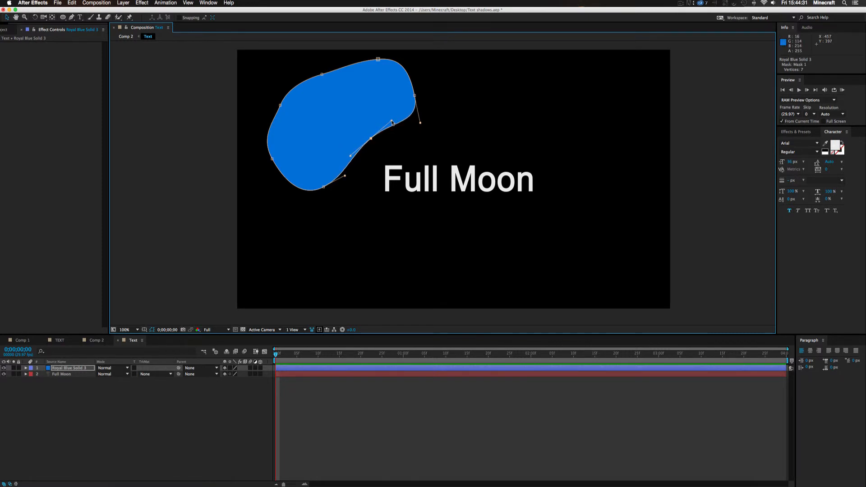
{"action": "scroll", "coordinate": [392, 122], "scroll_direction": "up", "scroll_amount": 1}
{"action": "left_click_drag", "start_coordinate": [392, 135], "coordinate": [492, 225]}
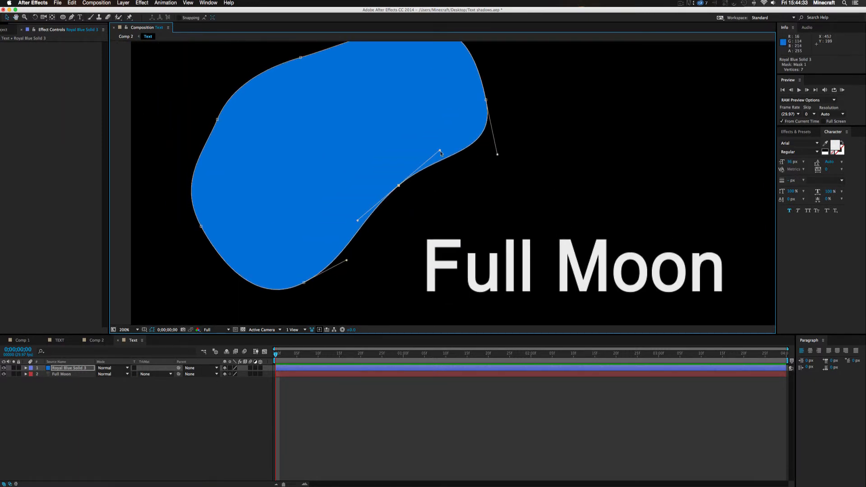
{"action": "mouse_move", "coordinate": [440, 151]}
{"action": "left_mouse_down"}
{"action": "mouse_move", "coordinate": [423, 161]}
{"action": "mouse_move", "coordinate": [424, 150]}
{"action": "mouse_move", "coordinate": [406, 177]}
{"action": "mouse_move", "coordinate": [444, 130]}
{"action": "mouse_move", "coordinate": [438, 131]}
{"action": "mouse_move", "coordinate": [445, 144]}
{"action": "left_mouse_up"}
{"action": "left_click", "coordinate": [474, 415]}
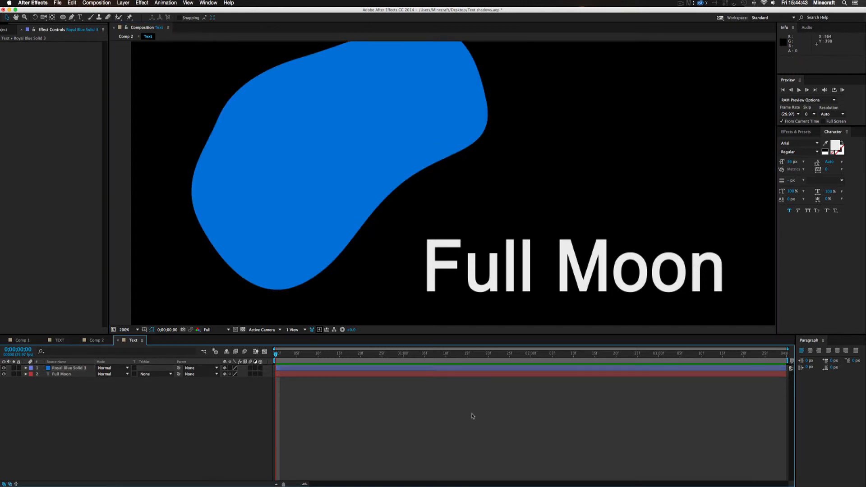
{"action": "scroll", "coordinate": [495, 170], "scroll_direction": "down", "scroll_amount": 1}
{"action": "left_click_drag", "start_coordinate": [501, 175], "coordinate": [454, 170]}
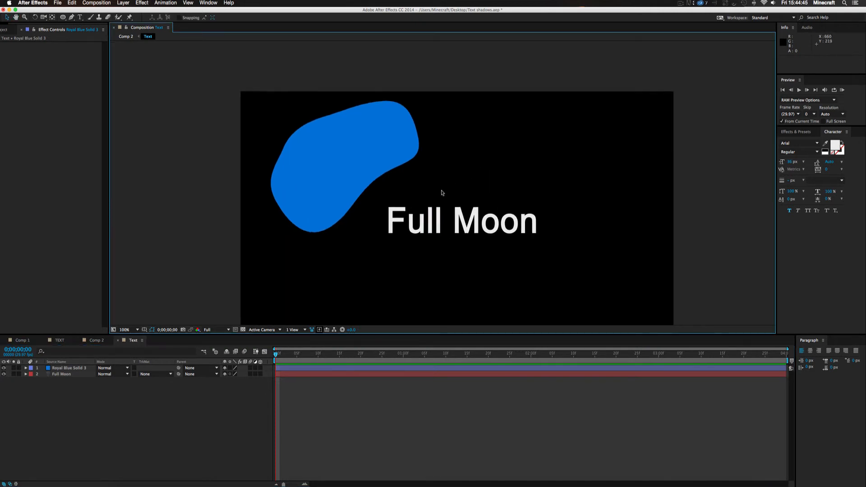
View the blob in Comp 2, then add a composition-sized royal blue solid above all of Comp 2's layers
{"action": "left_click", "coordinate": [96, 341]}
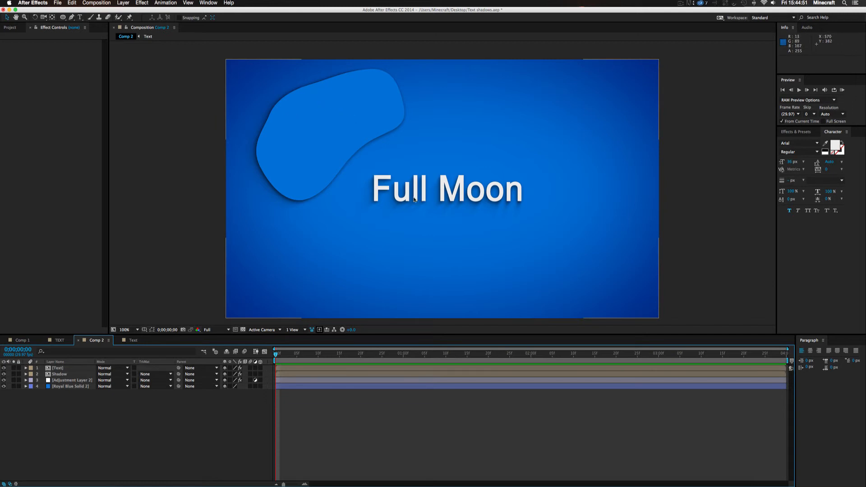
{"action": "left_click", "coordinate": [60, 375]}
{"action": "left_click", "coordinate": [58, 368]}
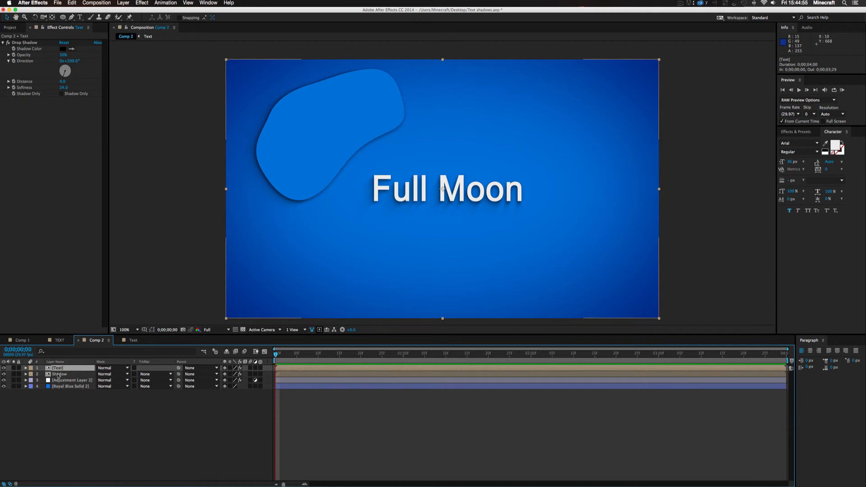
{"action": "left_click", "coordinate": [154, 414]}
{"action": "right_click", "coordinate": [171, 409]}
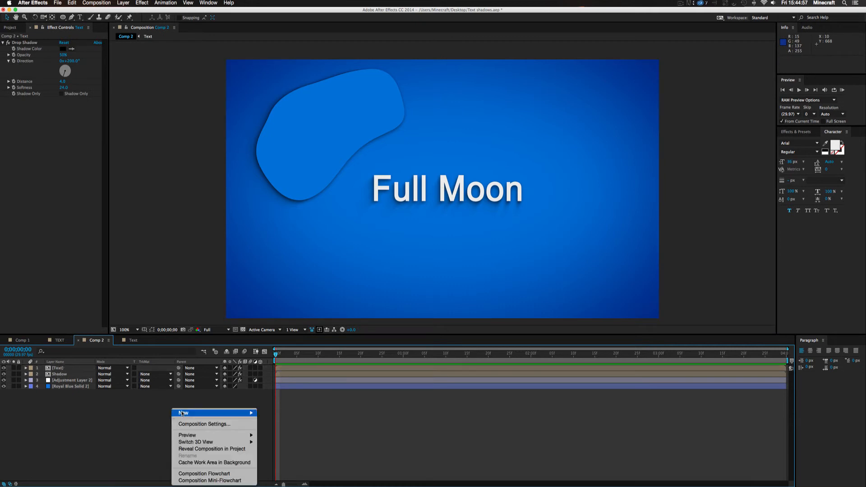
{"action": "mouse_move", "coordinate": [195, 413]}
{"action": "left_click", "coordinate": [270, 431]}
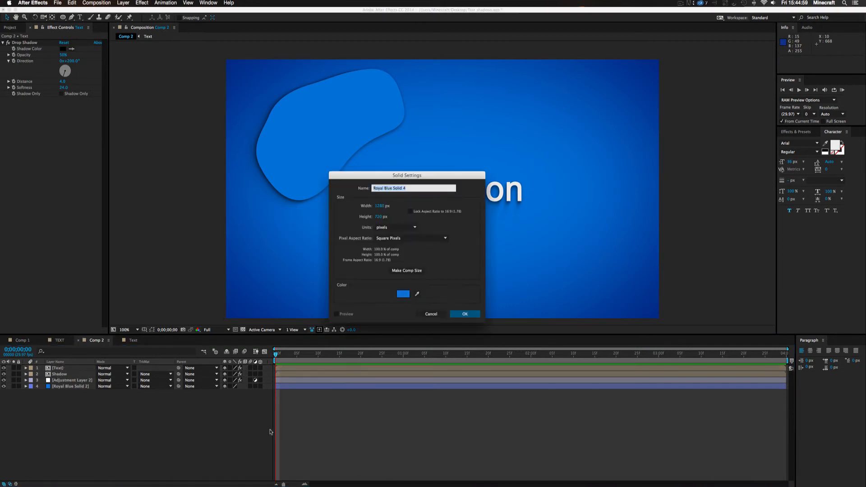
{"action": "left_click", "coordinate": [476, 316]}
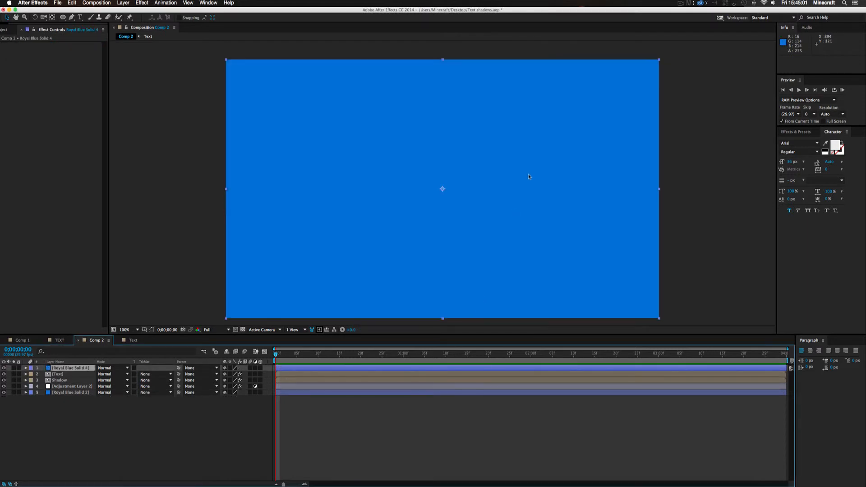
Draw a closed, roughly circular mask with the Pen tool on Comp 2's new solid, above and right of the title
{"action": "key", "text": "g"}
{"action": "left_click_drag", "start_coordinate": [597, 94], "coordinate": [545, 100]}
{"action": "left_click", "coordinate": [597, 177]}
{"action": "left_click", "coordinate": [626, 130]}
{"action": "left_click", "coordinate": [617, 111]}
{"action": "left_click", "coordinate": [596, 93]}
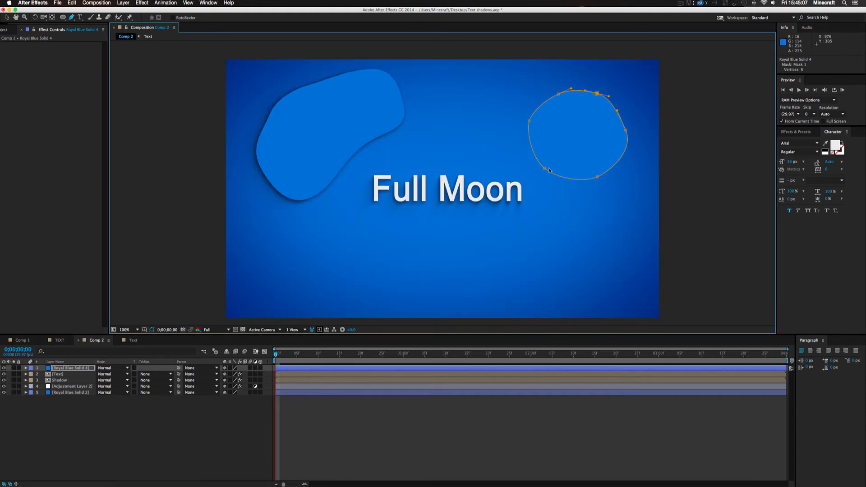
Examine the circle beside the title without its mask outline, and compare Comp 2 with the Shadow layer hidden and shown
{"action": "left_click", "coordinate": [532, 417]}
{"action": "key", "text": "v"}
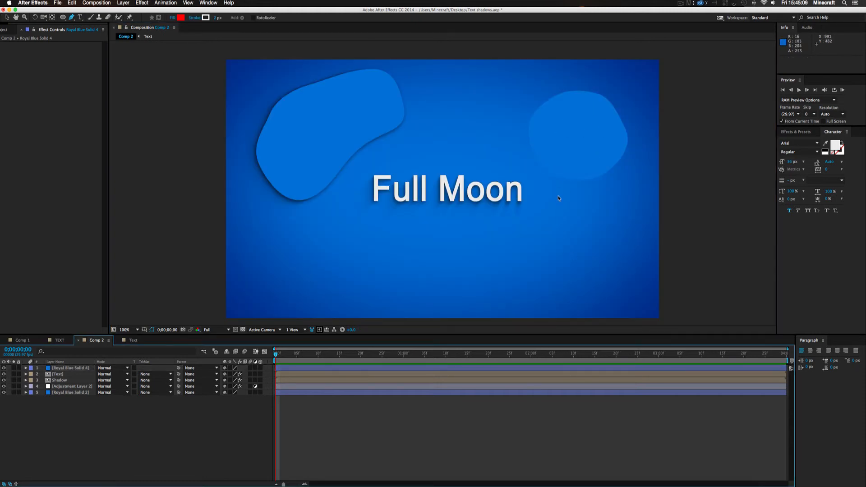
{"action": "left_click", "coordinate": [569, 126]}
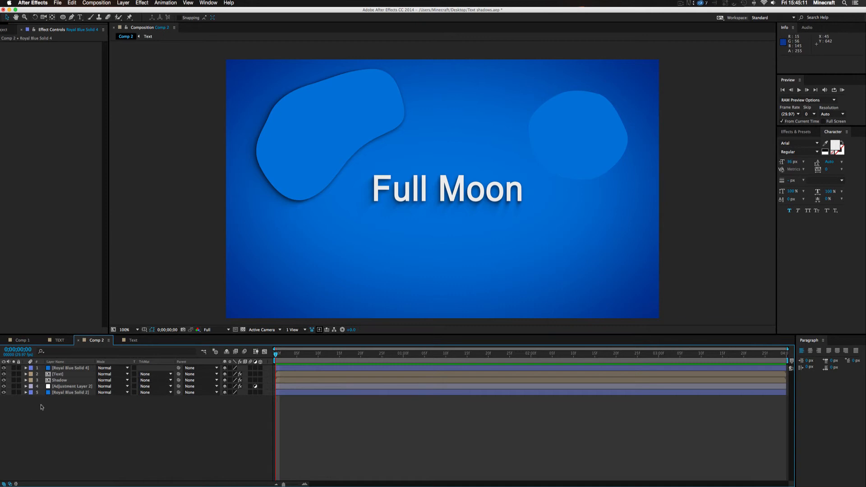
{"action": "left_click", "coordinate": [58, 381]}
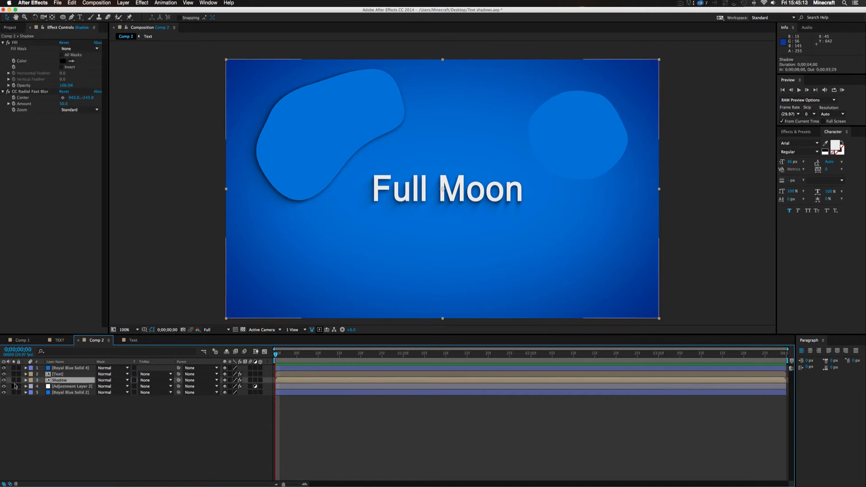
{"action": "left_click", "coordinate": [4, 380]}
{"action": "left_click", "coordinate": [4, 380]}
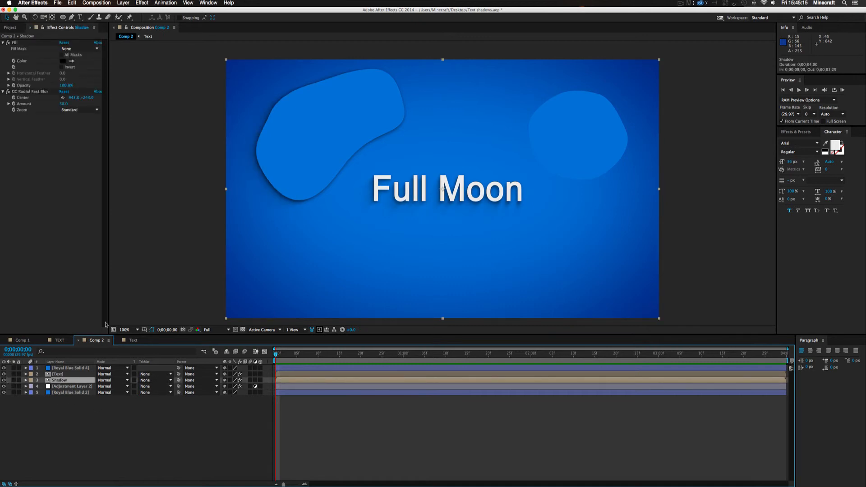
Delete the circular royal blue solid from the top of Comp 2's layers
{"action": "left_click", "coordinate": [58, 369]}
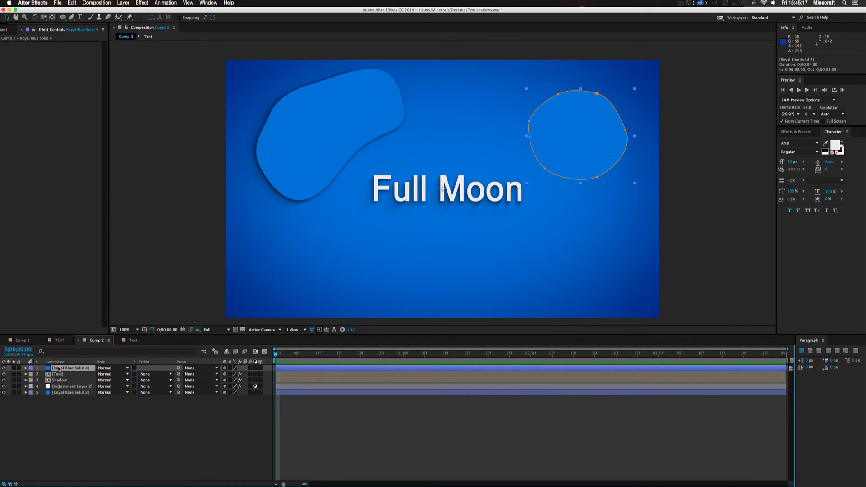
{"action": "key", "text": "Delete"}
{"action": "left_click", "coordinate": [56, 375]}
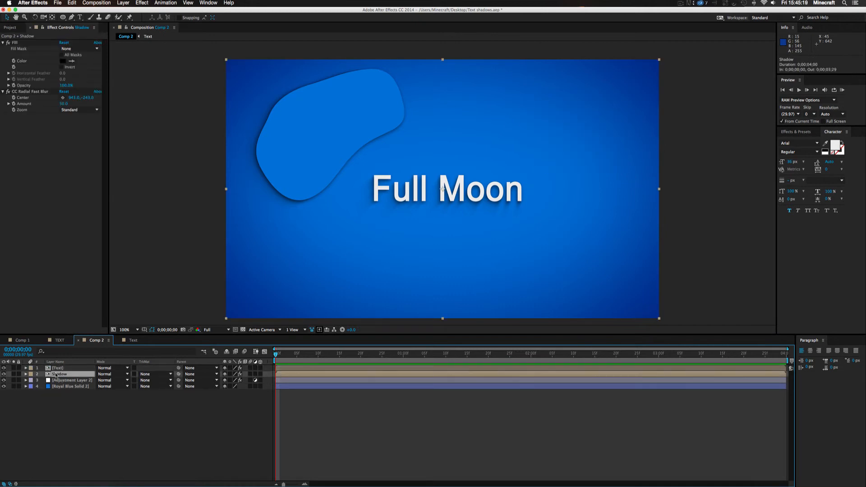
Try the vignette adjustment layer above all of Comp 2's layers, and return it directly below the Shadow layer
{"action": "left_click_drag", "start_coordinate": [69, 380], "coordinate": [62, 367]}
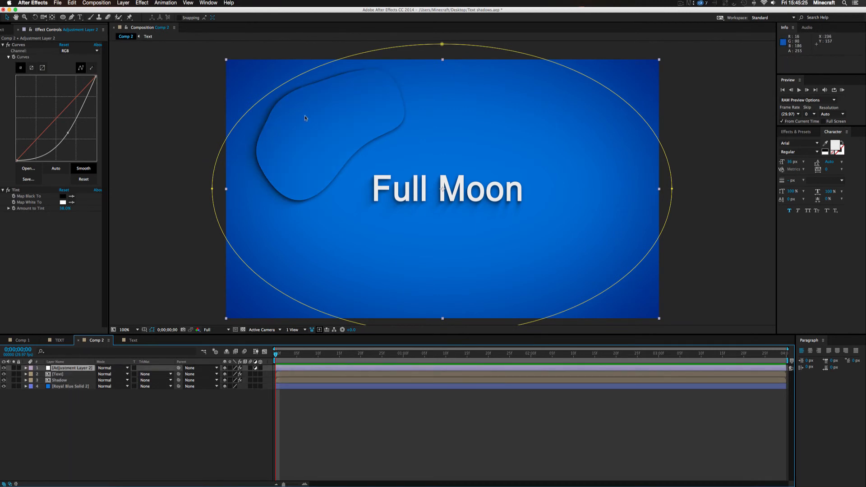
{"action": "left_click", "coordinate": [347, 419]}
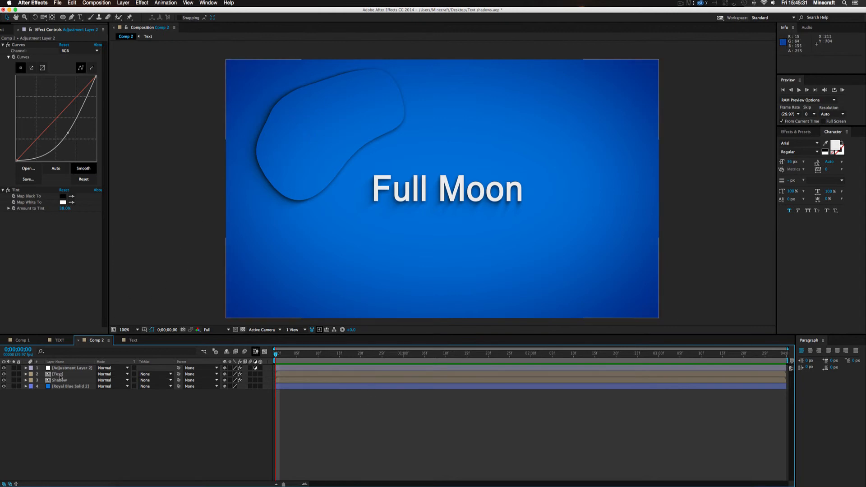
{"action": "left_click_drag", "start_coordinate": [58, 369], "coordinate": [58, 385]}
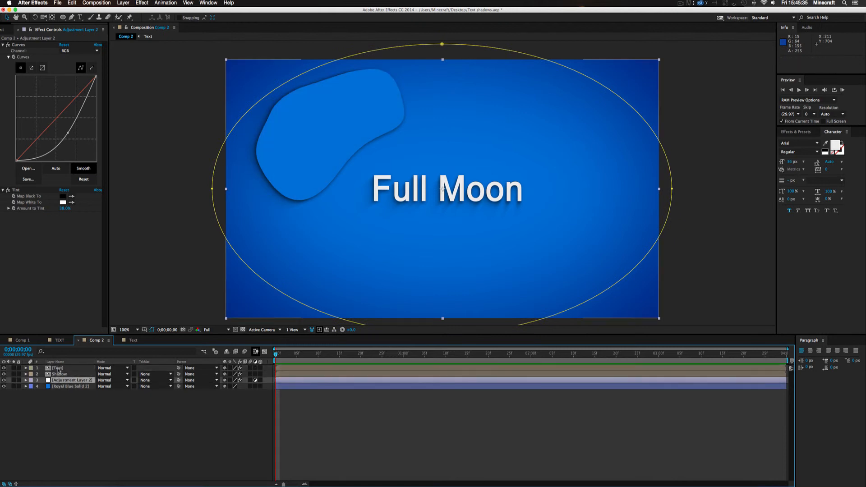
{"action": "left_click", "coordinate": [361, 444]}
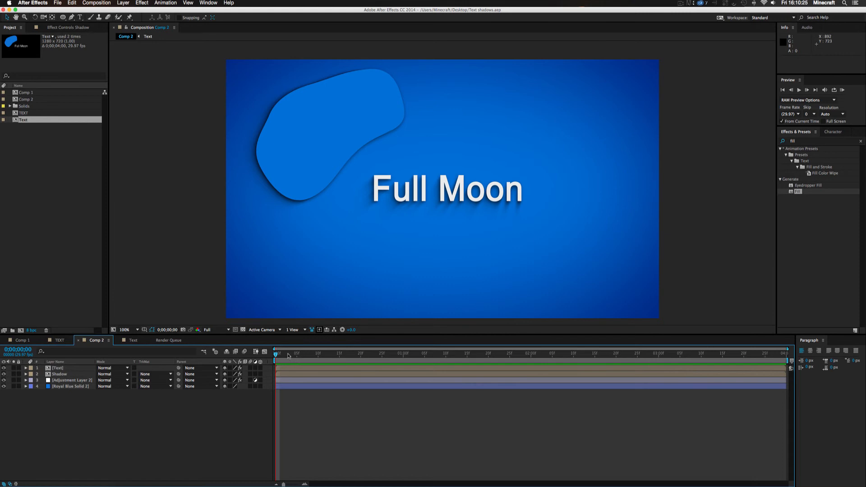
Shorten Comp 2's work area to its first frame, and extend its end to 0;00;00;23
{"action": "left_click_drag", "start_coordinate": [407, 356], "coordinate": [257, 360]}
{"action": "mouse_move", "coordinate": [788, 363]}
{"action": "left_mouse_down"}
{"action": "mouse_move", "coordinate": [288, 369]}
{"action": "mouse_move", "coordinate": [279, 359]}
{"action": "left_mouse_up"}
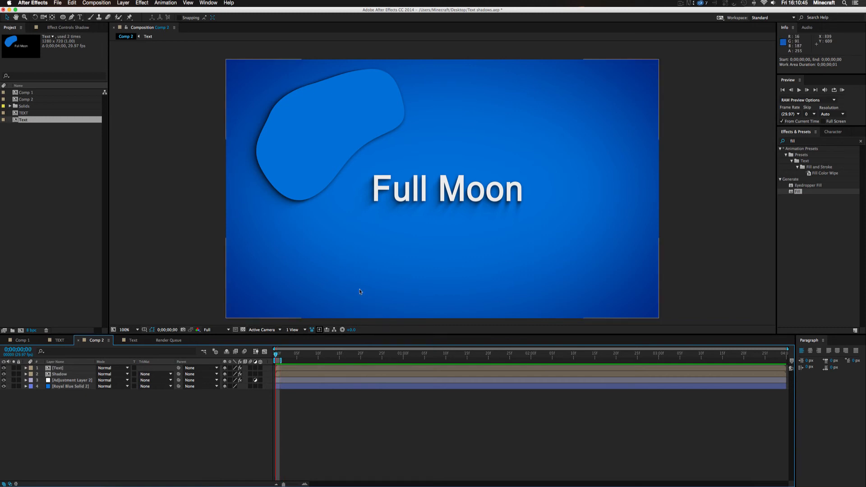
{"action": "left_click_drag", "start_coordinate": [280, 362], "coordinate": [378, 361]}
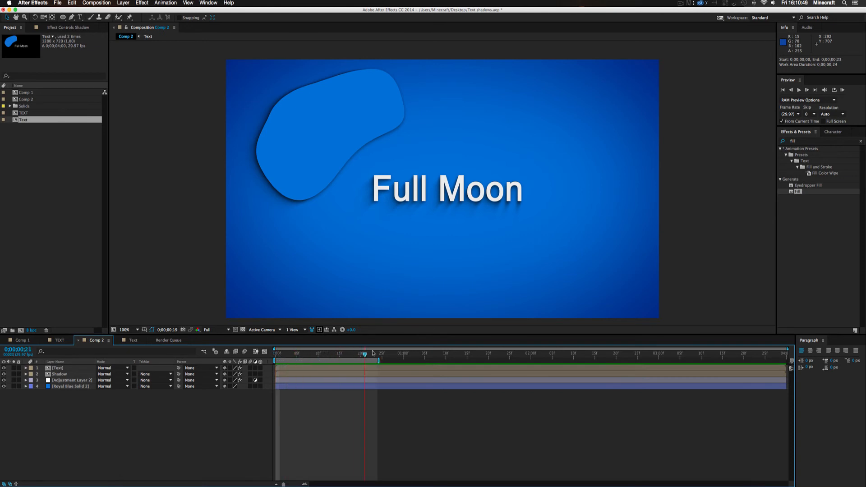
Set Comp 2's work area to the single frame at 0;00;00;28
{"action": "mouse_move", "coordinate": [378, 362]}
{"action": "left_mouse_down"}
{"action": "mouse_move", "coordinate": [444, 360]}
{"action": "mouse_move", "coordinate": [280, 360]}
{"action": "mouse_move", "coordinate": [396, 355]}
{"action": "left_mouse_up"}
{"action": "key", "text": "b"}
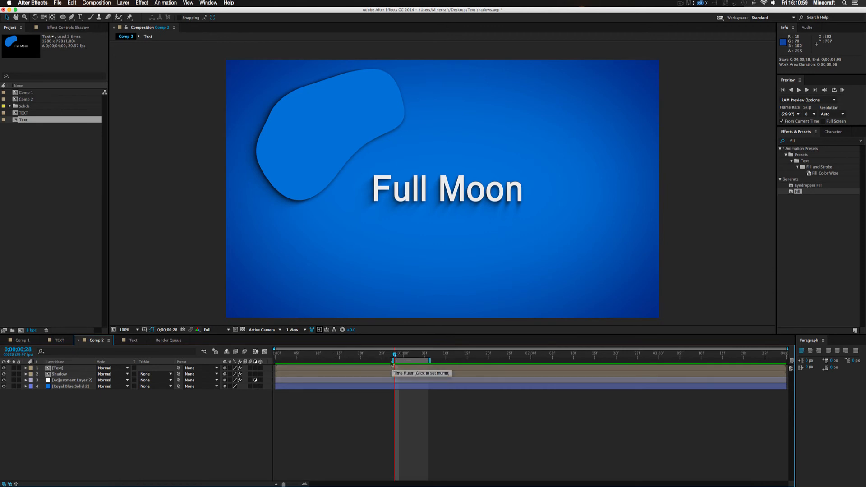
{"action": "mouse_move", "coordinate": [393, 361]}
{"action": "left_mouse_down"}
{"action": "mouse_move", "coordinate": [327, 360]}
{"action": "mouse_move", "coordinate": [394, 360]}
{"action": "left_mouse_up"}
{"action": "key", "text": "n"}
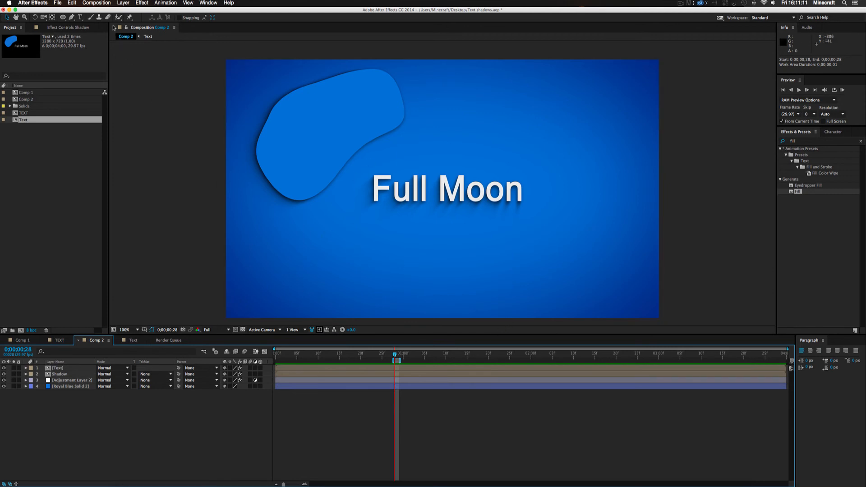
Add Comp 2 to the render queue and set its output format to JPEG Sequence at the highest quality
{"action": "left_click", "coordinate": [99, 3]}
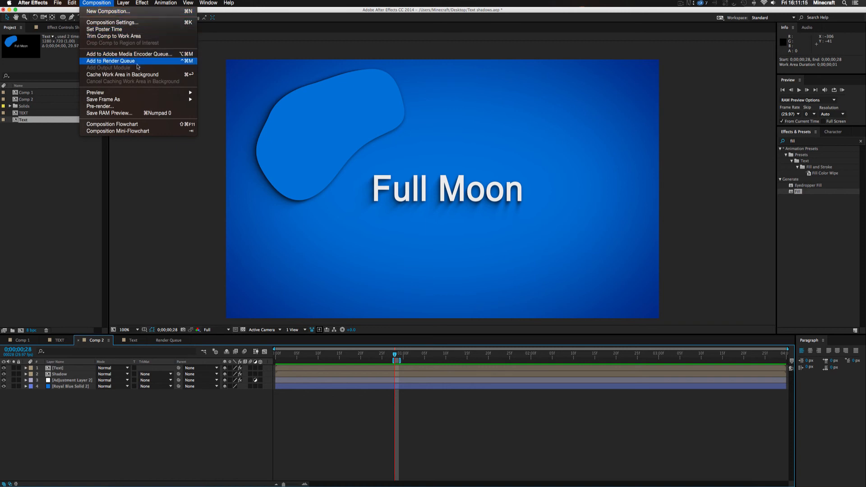
{"action": "left_click", "coordinate": [120, 62]}
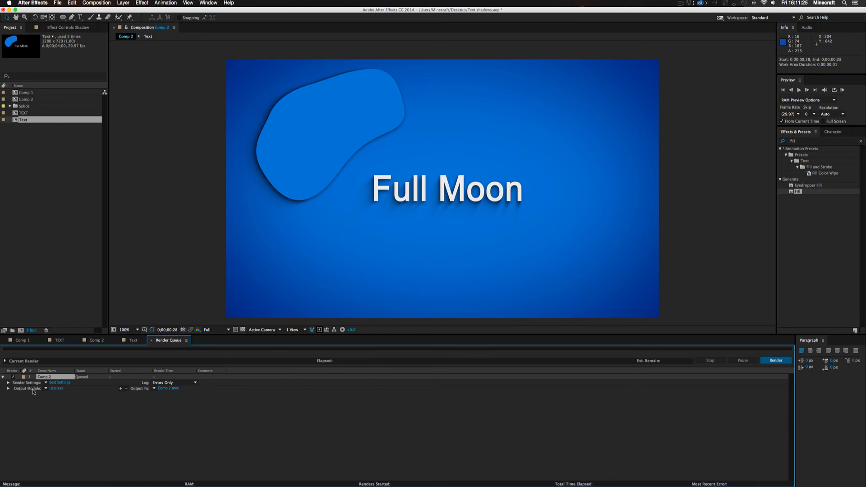
{"action": "left_click", "coordinate": [56, 388]}
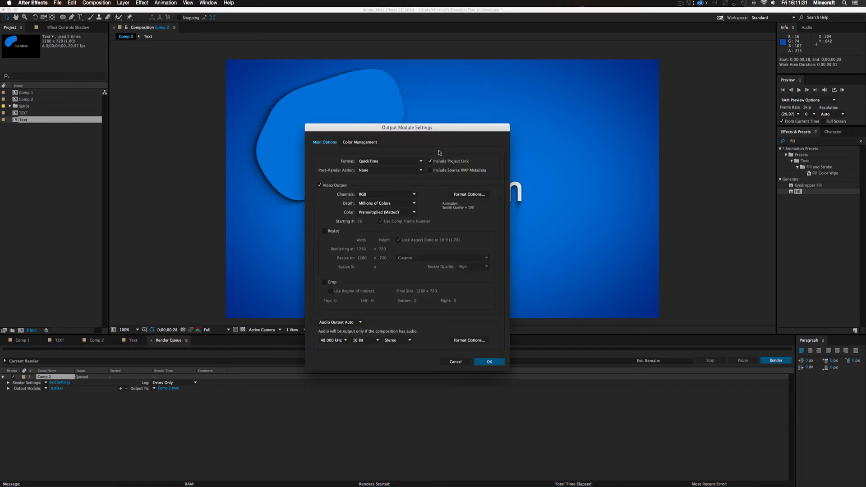
{"action": "left_click", "coordinate": [361, 163]}
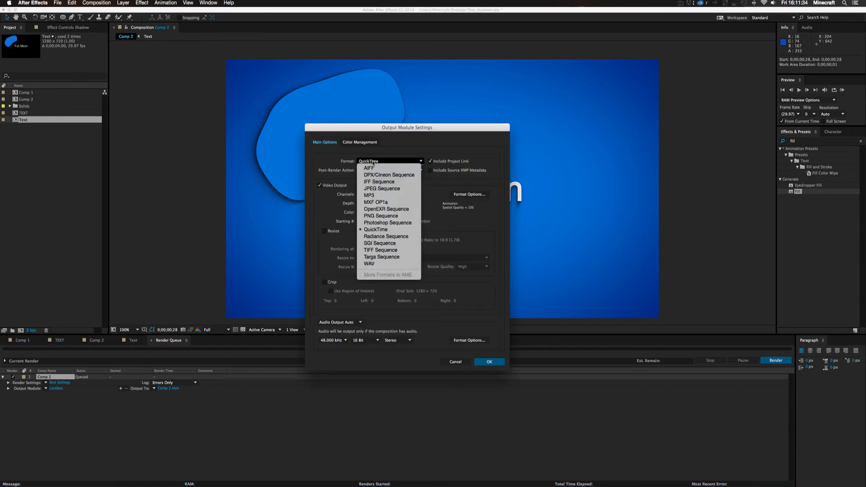
{"action": "left_click", "coordinate": [380, 189]}
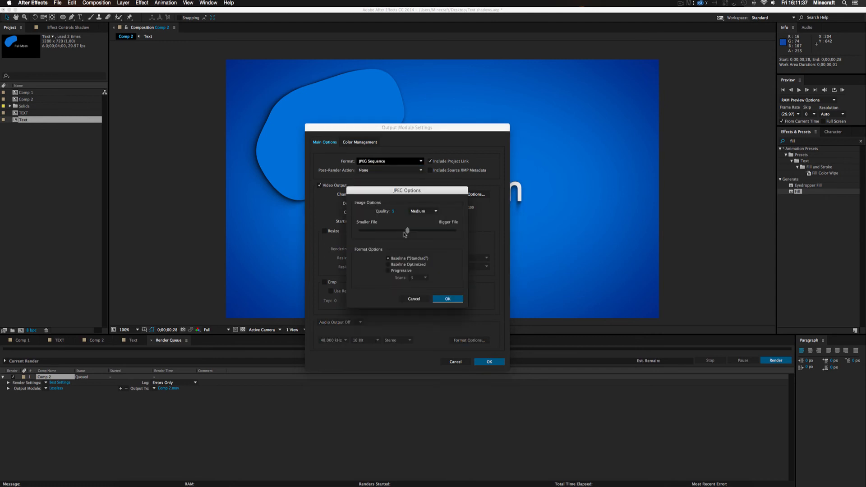
{"action": "left_click_drag", "start_coordinate": [408, 231], "coordinate": [470, 230]}
{"action": "left_click", "coordinate": [443, 300]}
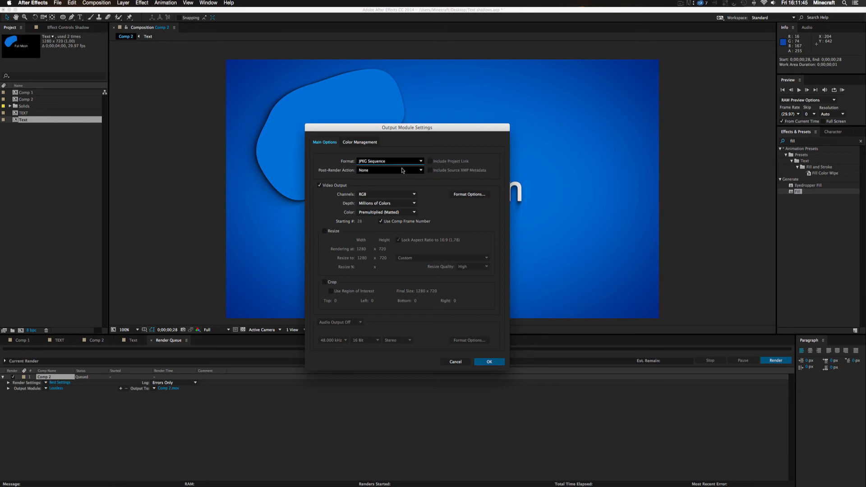
Change the output module to PNG Sequence with RGB + Alpha channels
{"action": "left_click", "coordinate": [373, 162]}
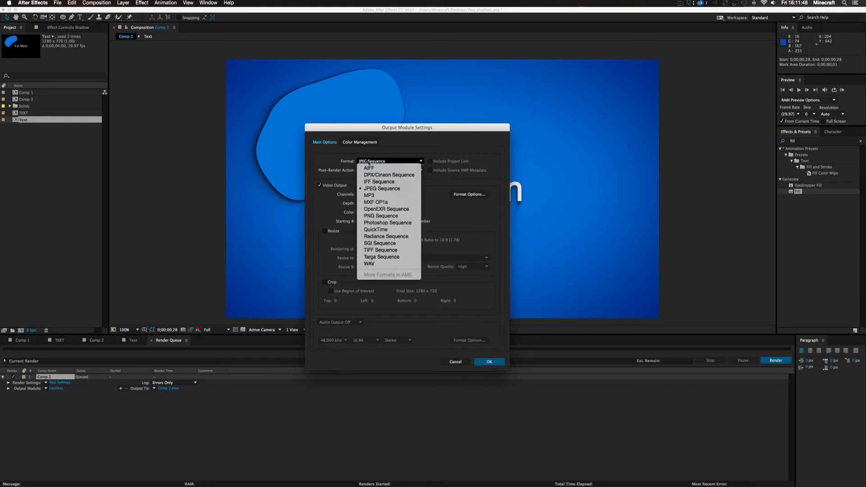
{"action": "left_click", "coordinate": [379, 216]}
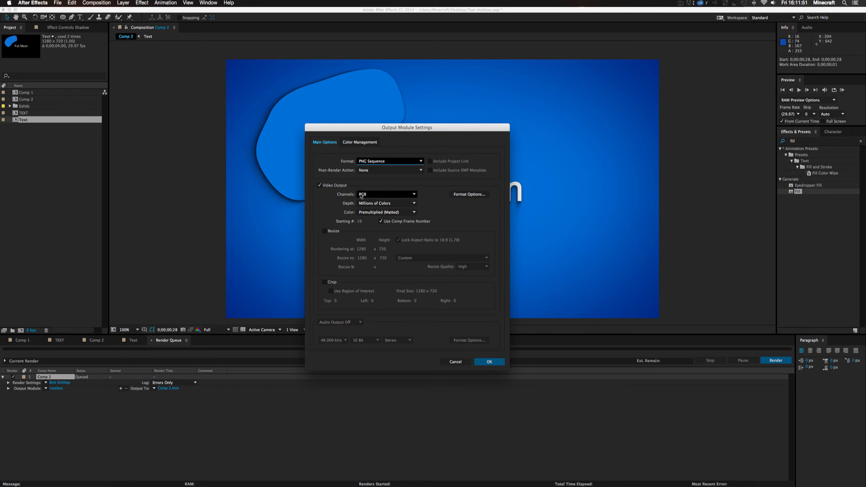
{"action": "left_click", "coordinate": [367, 195]}
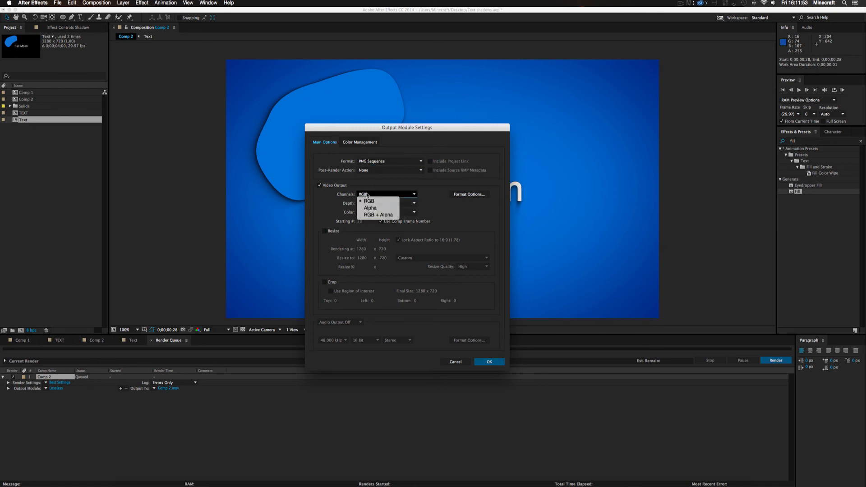
{"action": "left_click", "coordinate": [375, 215]}
{"action": "left_click", "coordinate": [489, 363]}
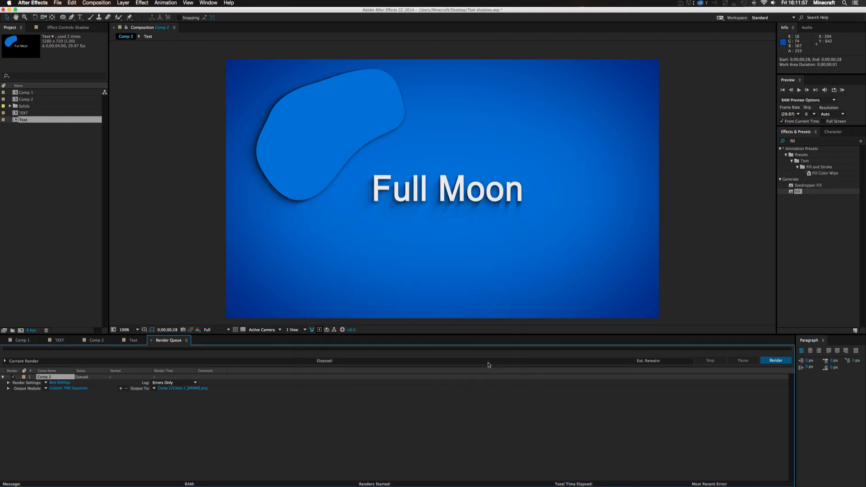
Hide Comp 2's royal blue background, inspect the shadows against the transparency grid, and show the background again
{"action": "left_click", "coordinate": [92, 340]}
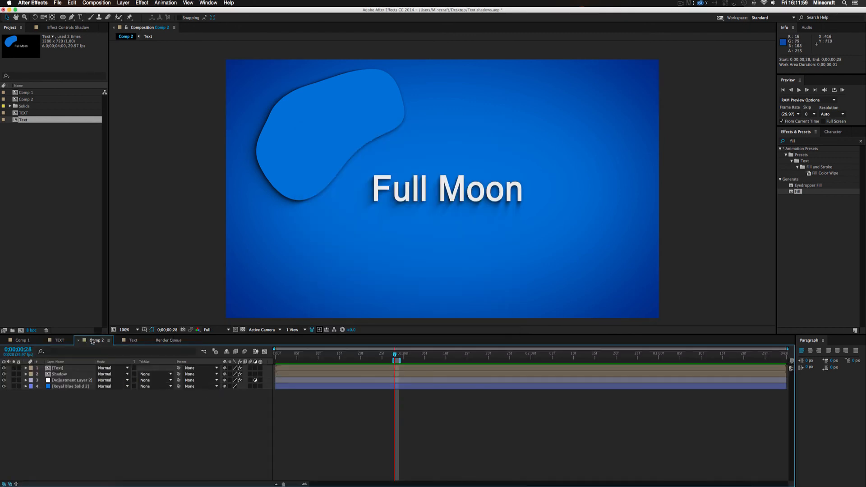
{"action": "left_click", "coordinate": [3, 386]}
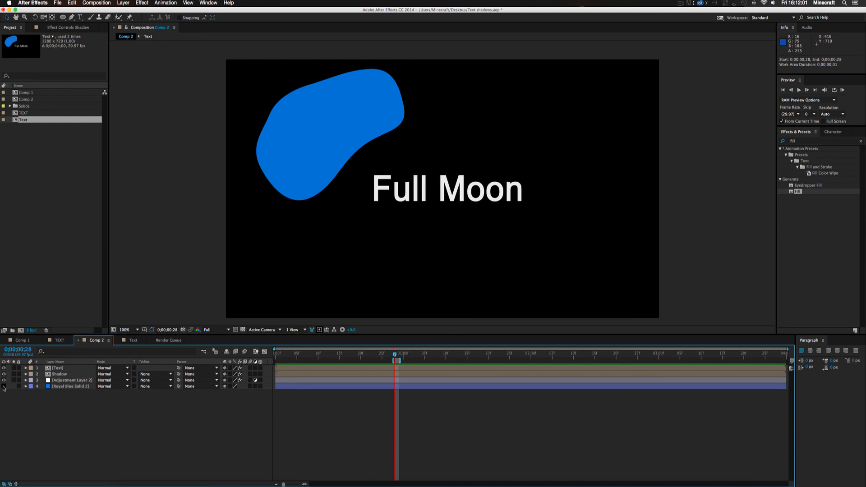
{"action": "left_click", "coordinate": [243, 329]}
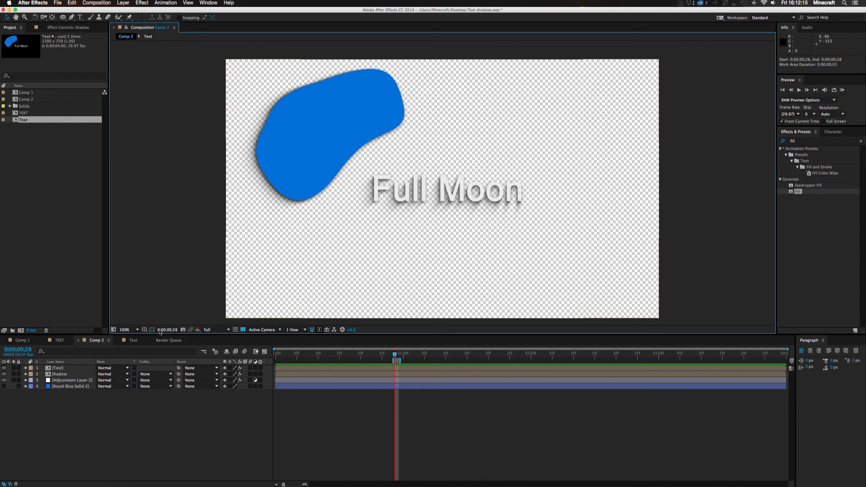
{"action": "left_click", "coordinate": [4, 386]}
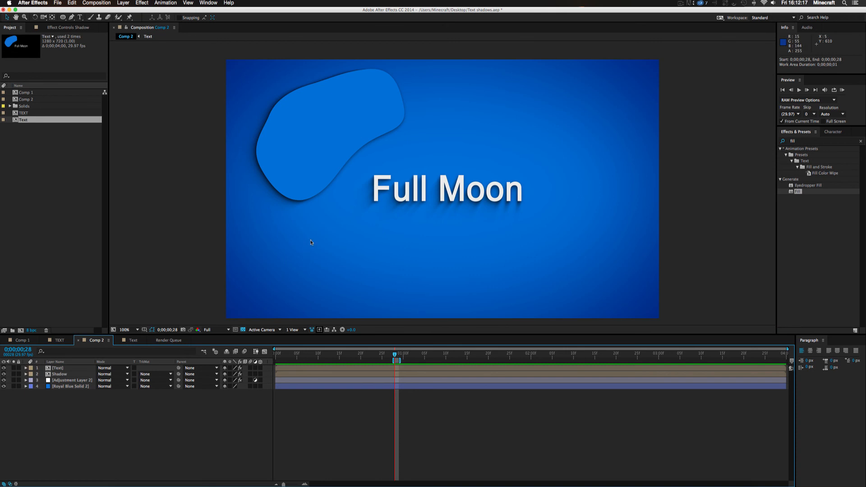
Set the queued Comp 2 render's output module to JPEG Sequence with RGB channels
{"action": "left_click", "coordinate": [132, 341]}
{"action": "left_click", "coordinate": [172, 341]}
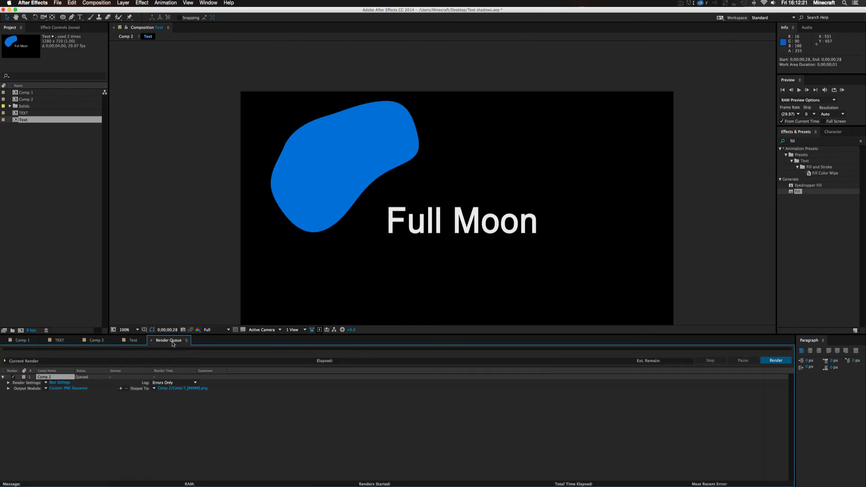
{"action": "left_click", "coordinate": [63, 389]}
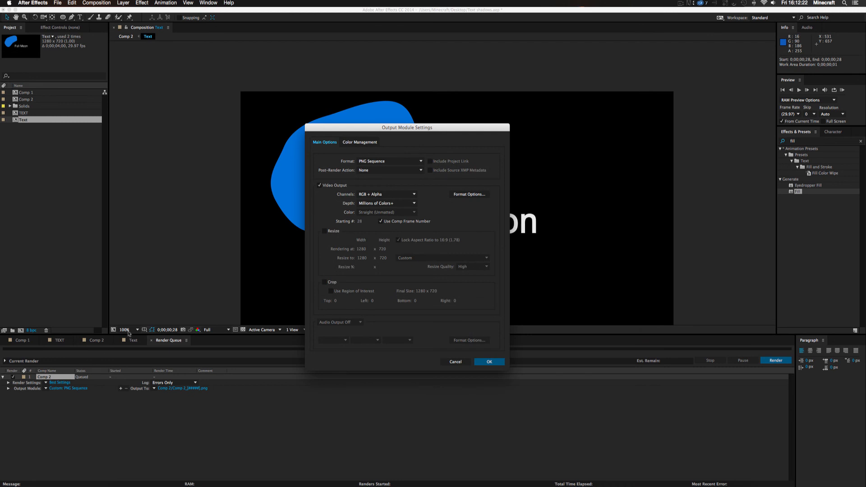
{"action": "left_click", "coordinate": [366, 194]}
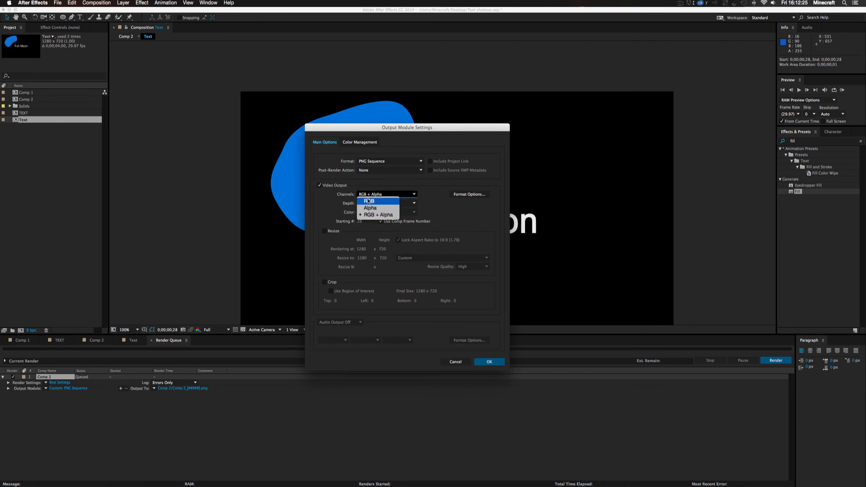
{"action": "left_click", "coordinate": [369, 200]}
{"action": "left_click", "coordinate": [374, 161]}
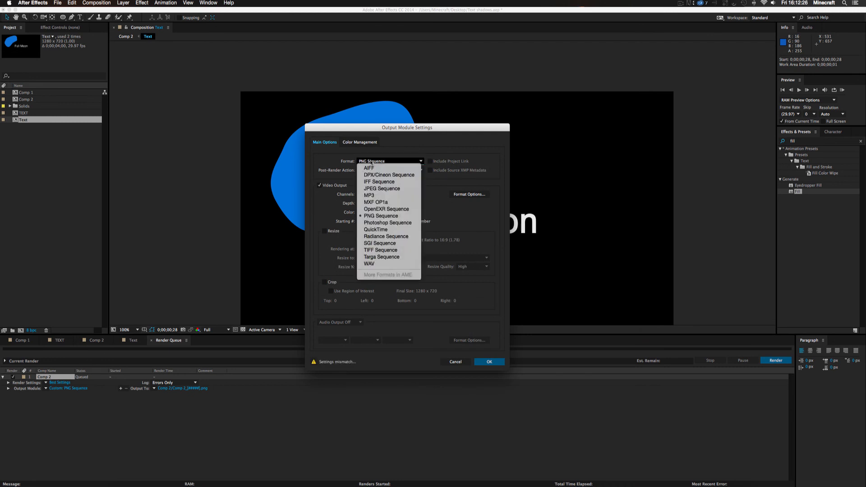
{"action": "left_click", "coordinate": [376, 192]}
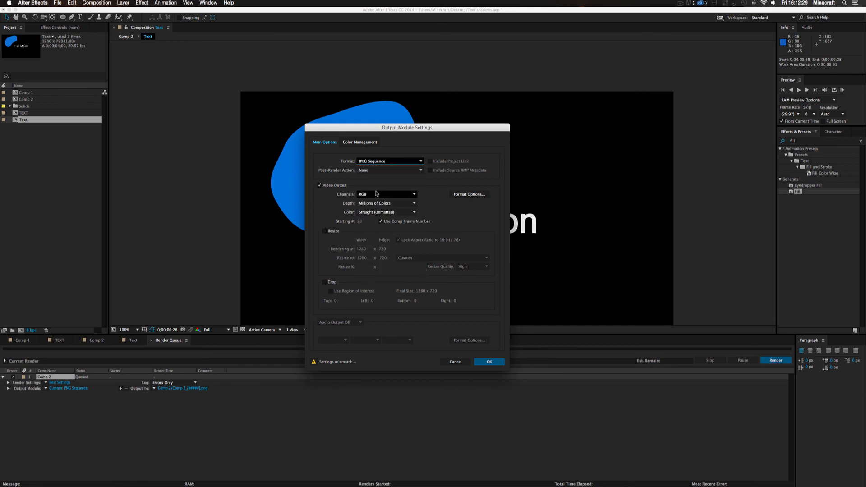
{"action": "left_click", "coordinate": [489, 363]}
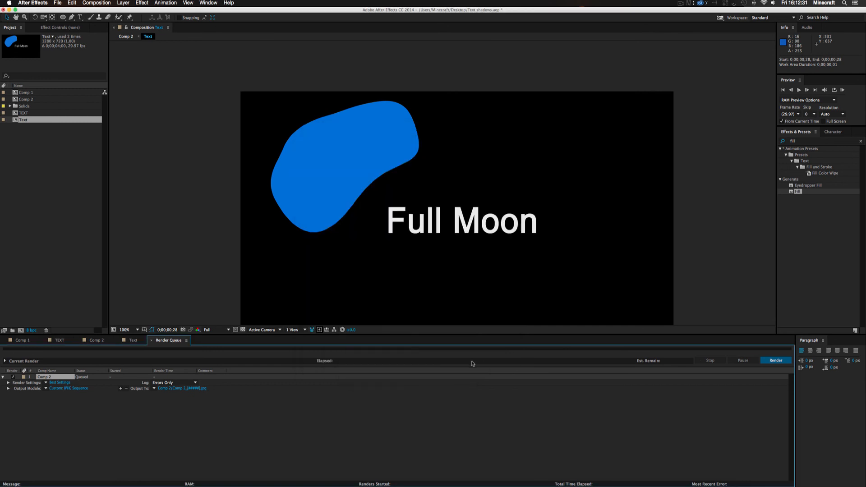
Set the output to Text shadow_[#####].jpg on the Desktop without a subfolder, and render the queued frame
{"action": "left_click", "coordinate": [185, 390]}
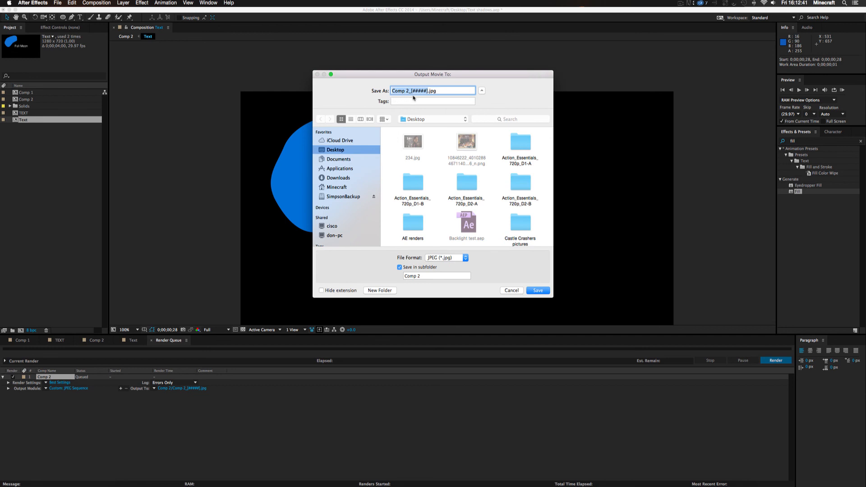
{"action": "type", "text": "Text shadow"}
{"action": "left_click", "coordinate": [399, 268]}
{"action": "left_click", "coordinate": [399, 267]}
{"action": "left_click", "coordinate": [538, 291]}
{"action": "left_click", "coordinate": [773, 363]}
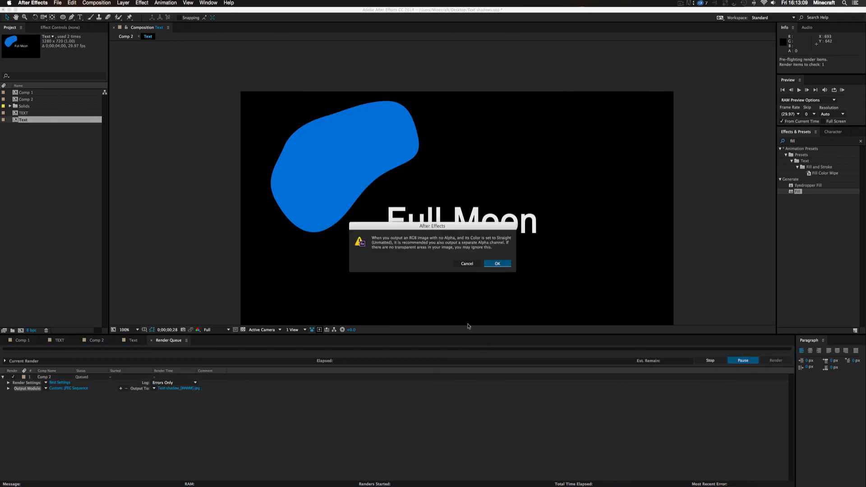
{"action": "left_click", "coordinate": [496, 264]}
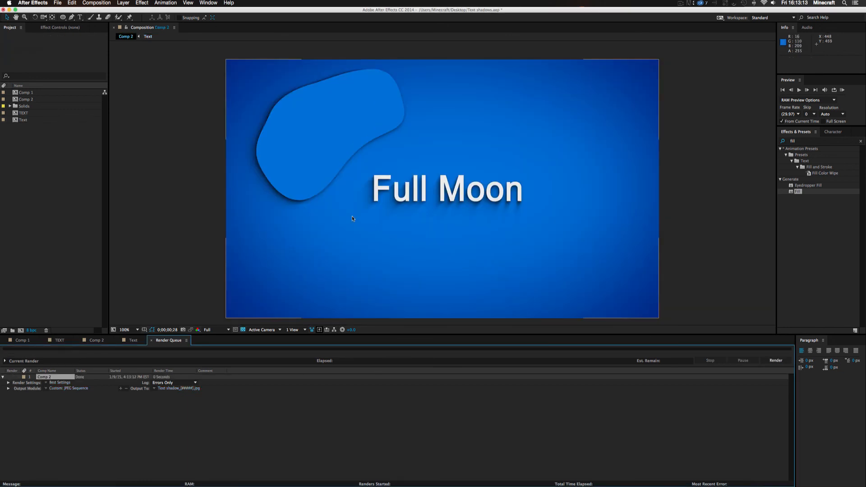